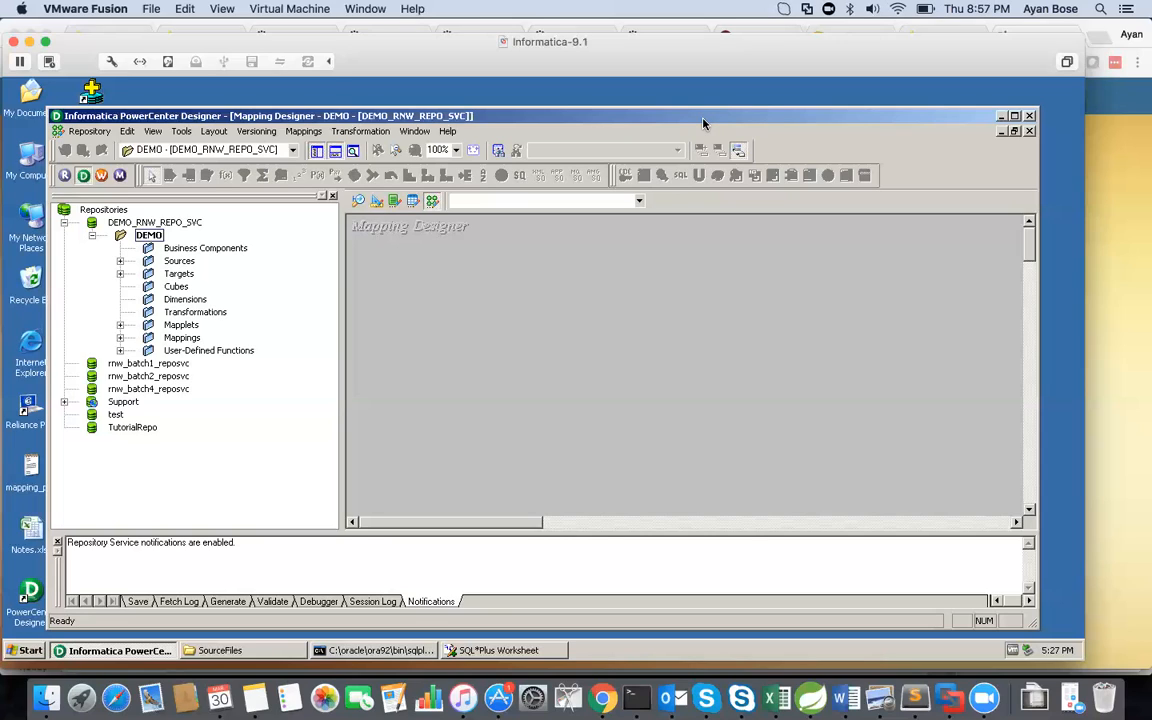
Show the Informatica-9.1 virtual machine in full screen and maximize the PowerCenter Designer window.
click(224, 8)
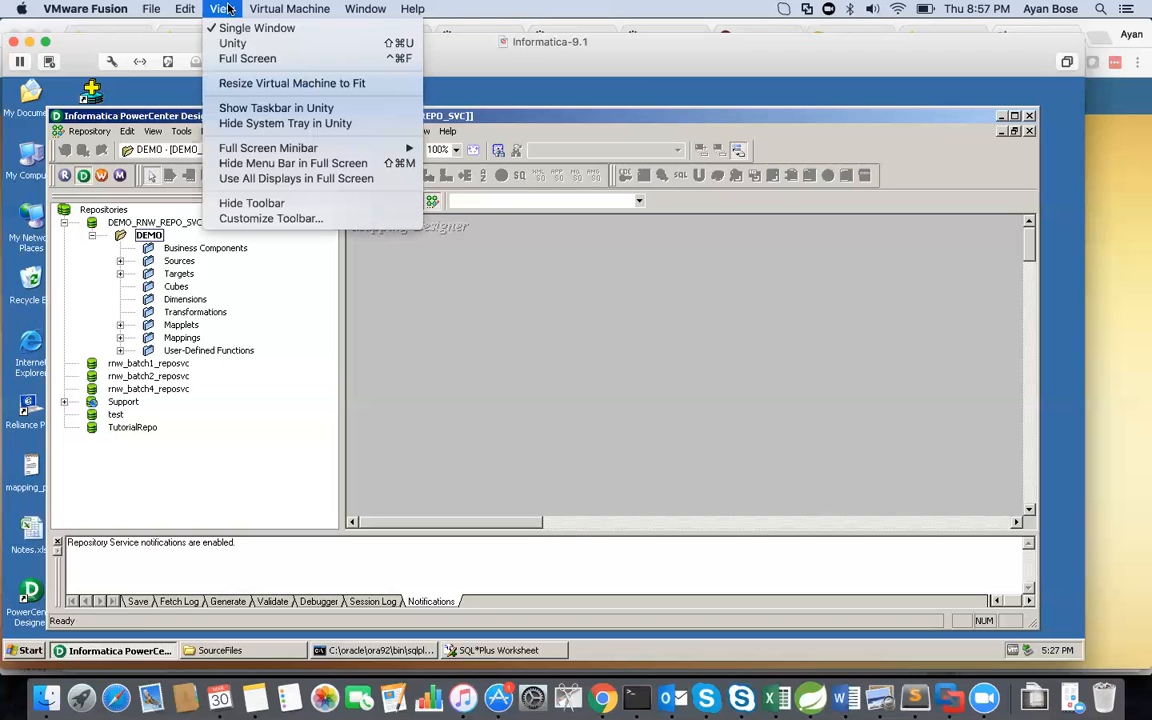
click(248, 59)
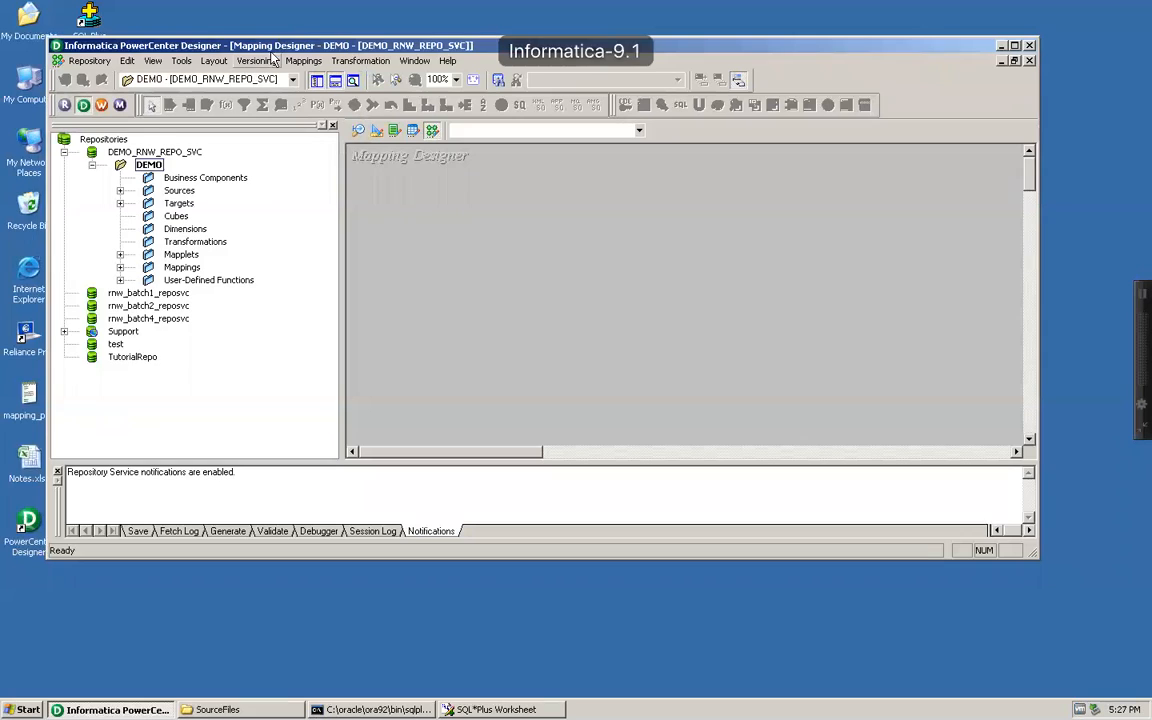
double_click(255, 45)
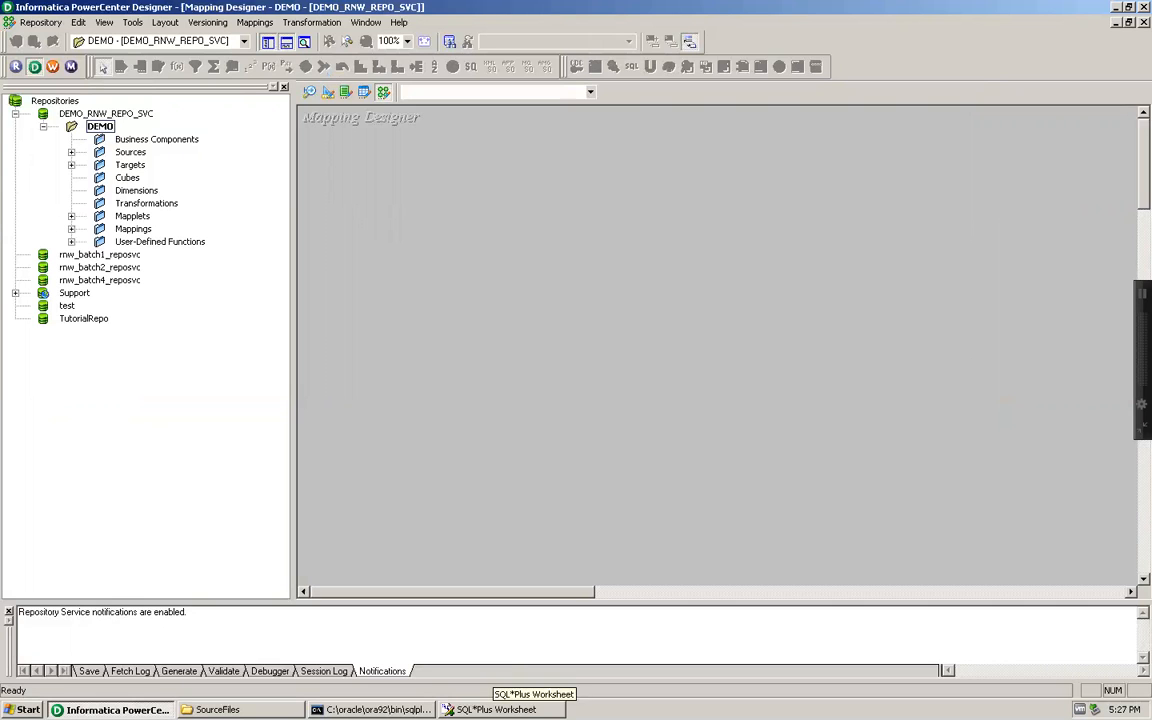
Switch to SQL*Plus Worksheet and review the columns and rows returned by the employees table query.
click(497, 709)
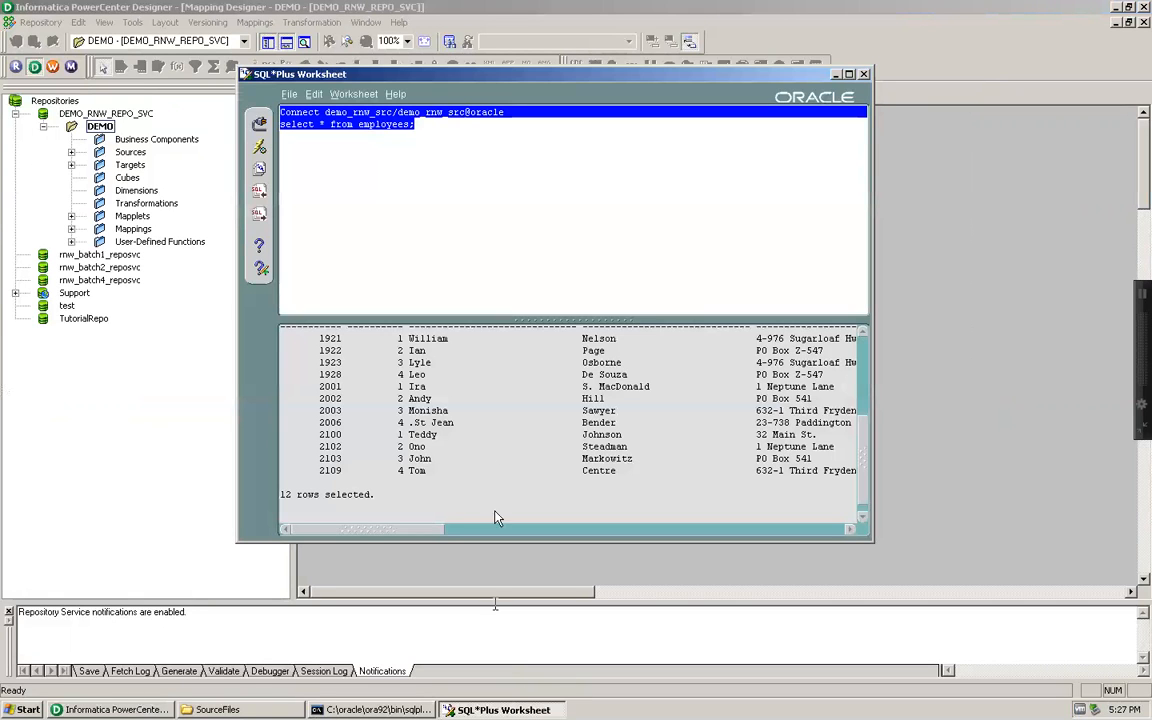
mouse_move(867, 483)
mouse_down()
mouse_move(865, 451)
mouse_move(865, 464)
mouse_up()
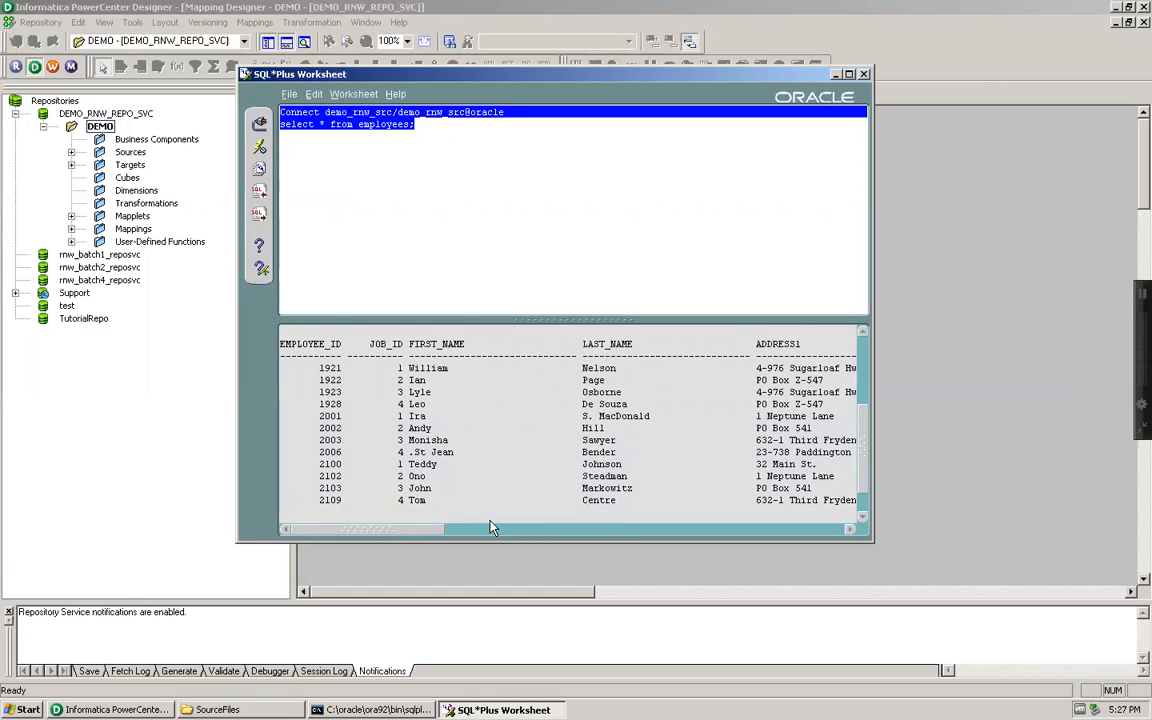
click(864, 424)
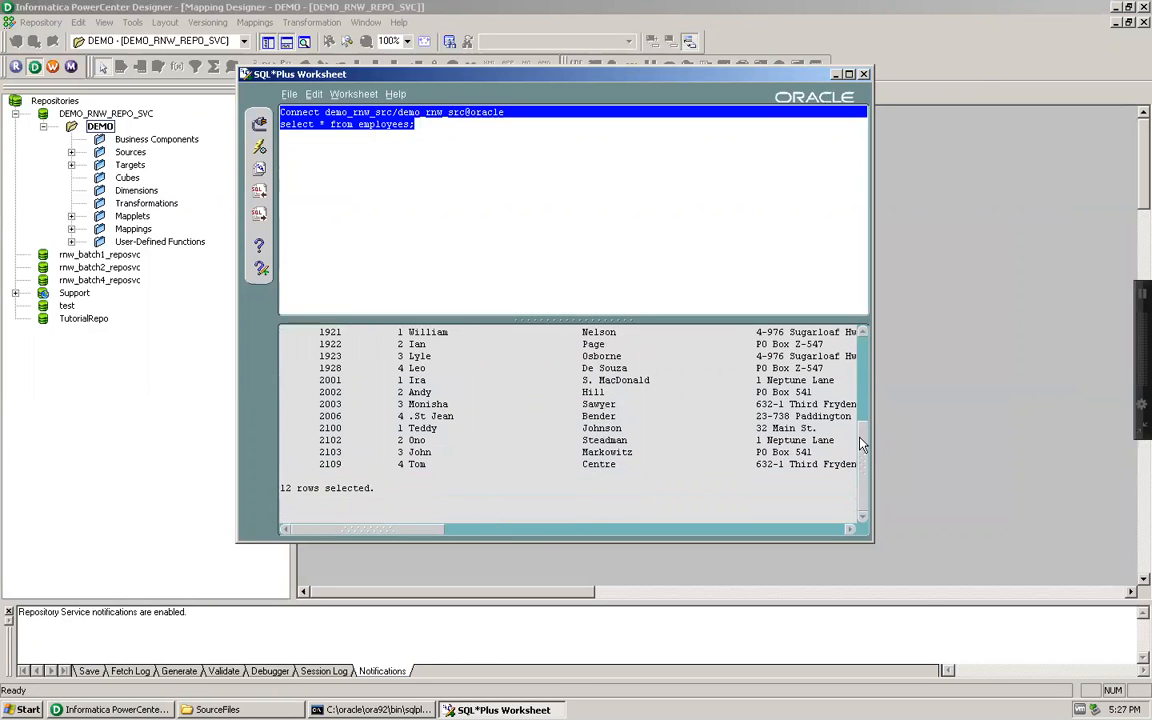
Open FF_Employees1.csv from the SourceFiles folder, review its employee records, and return to PowerCenter Designer with the other windows minimized.
click(227, 710)
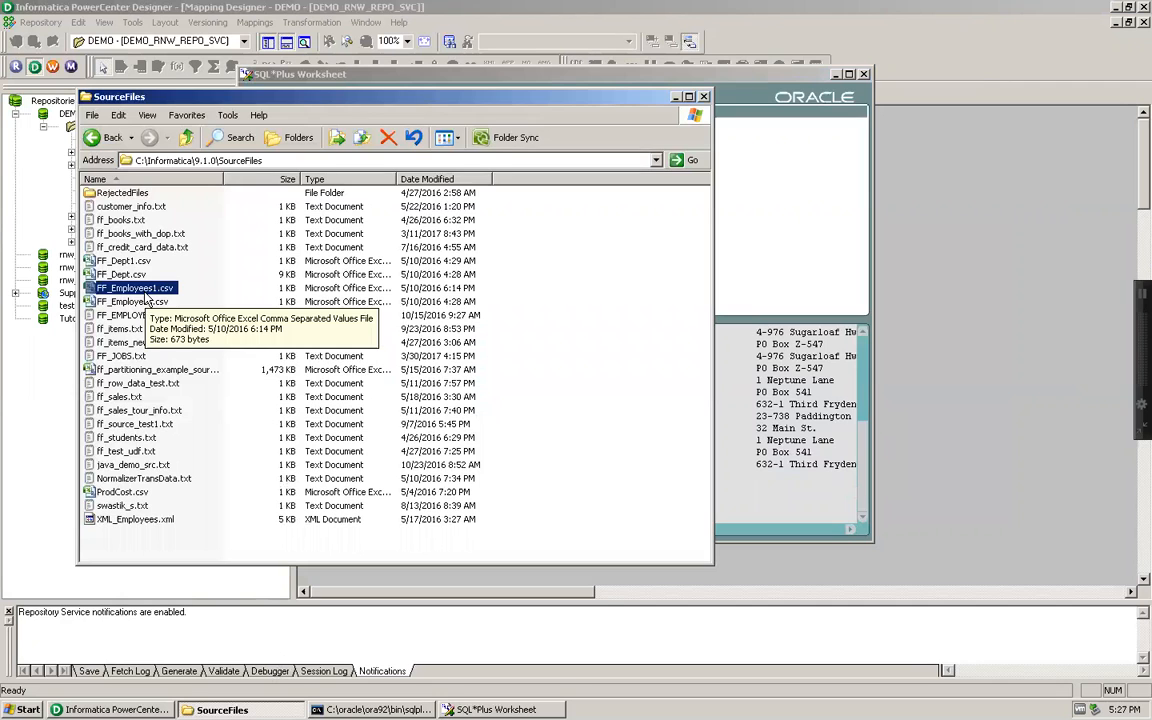
double_click(144, 292)
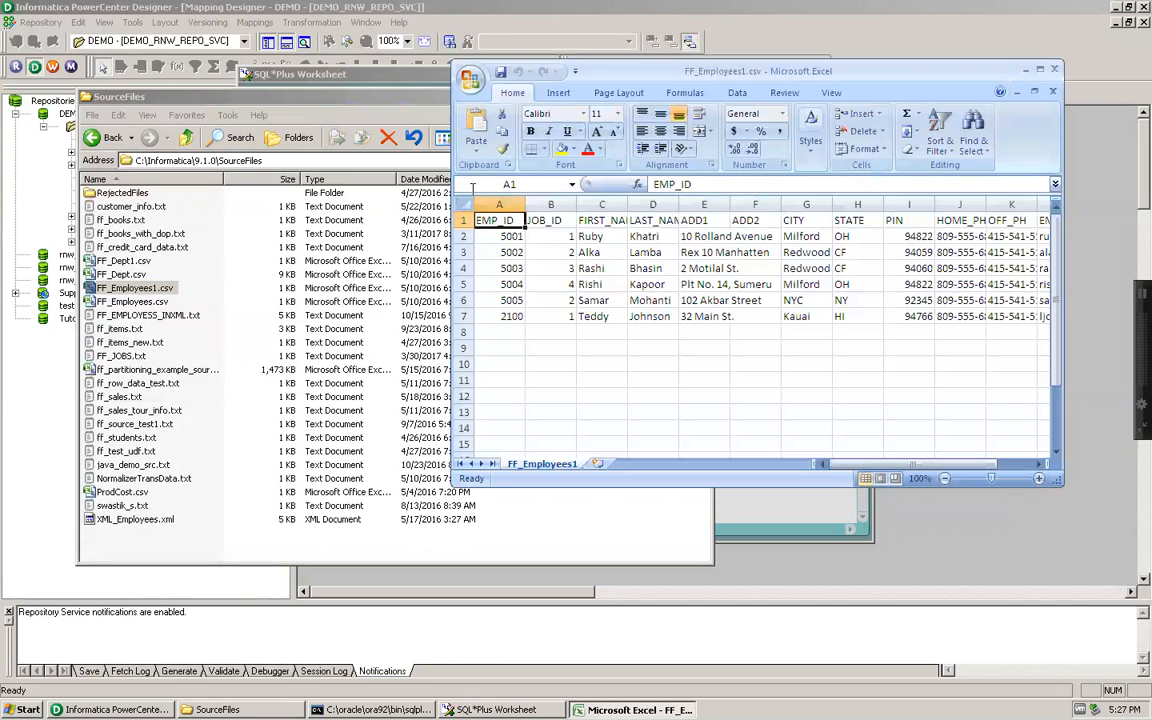
click(312, 93)
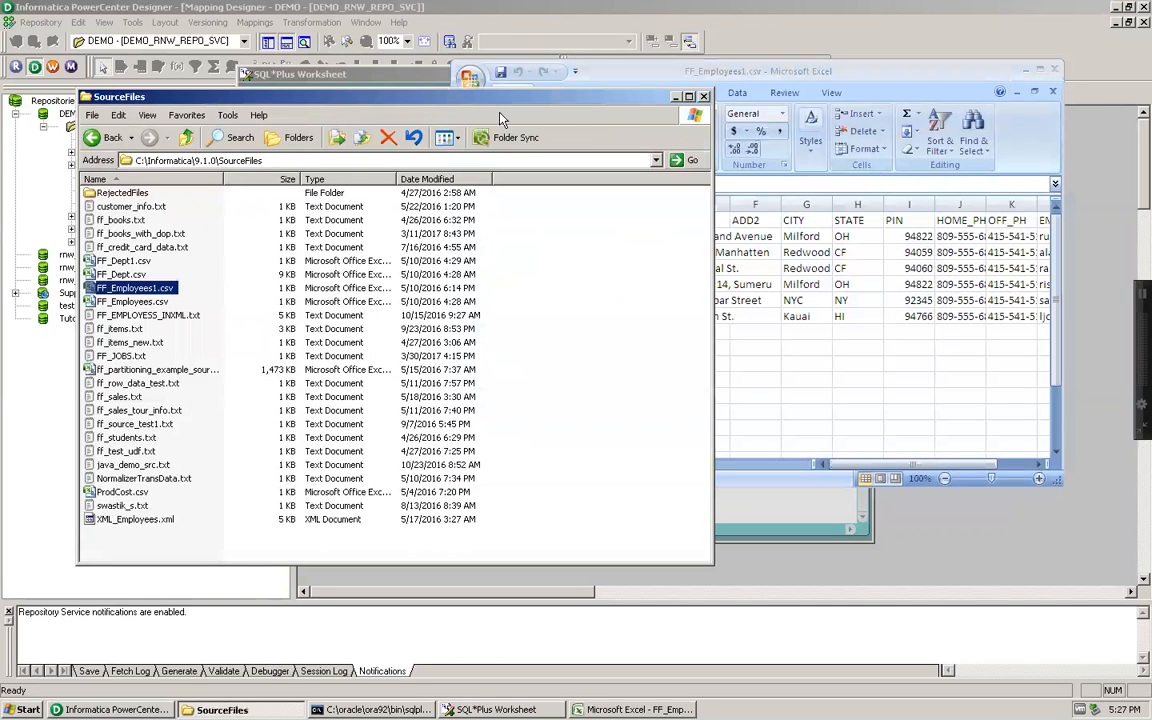
click(676, 96)
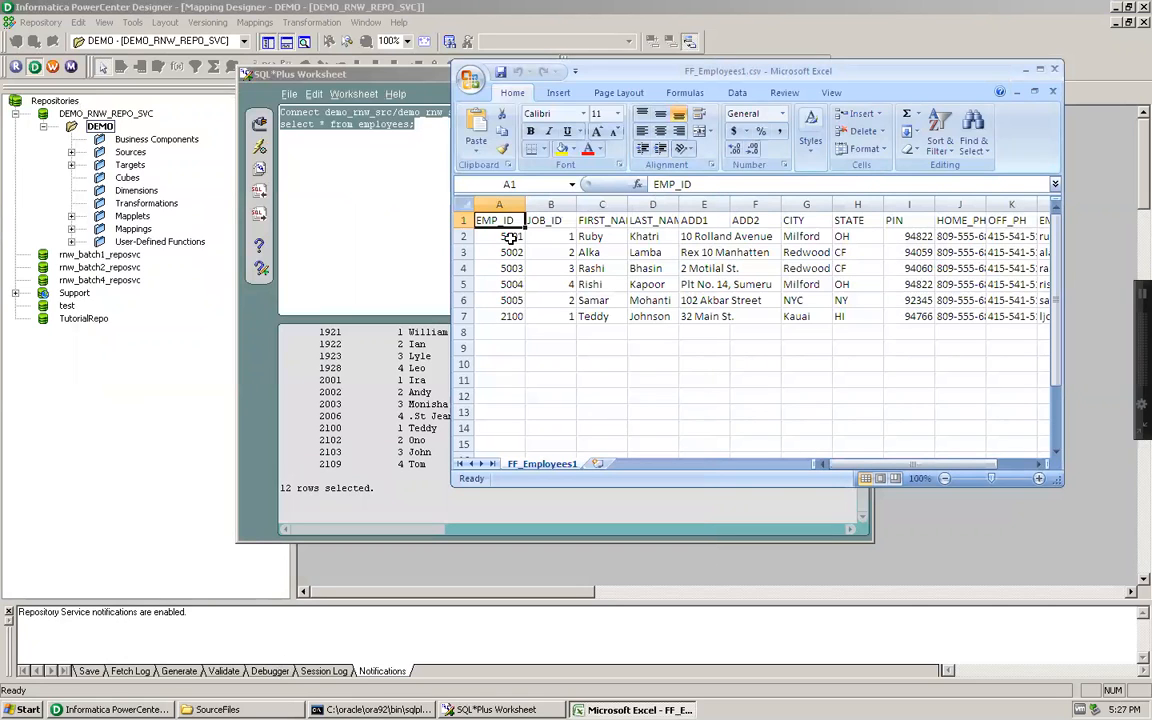
click(510, 237)
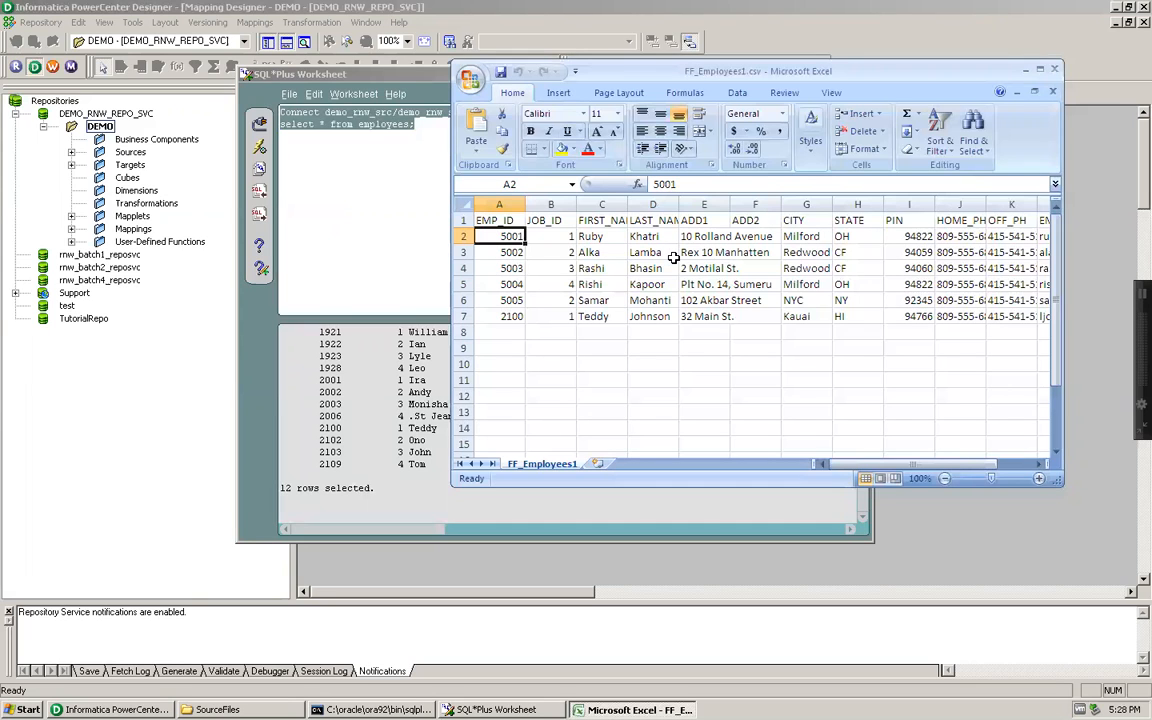
click(1038, 70)
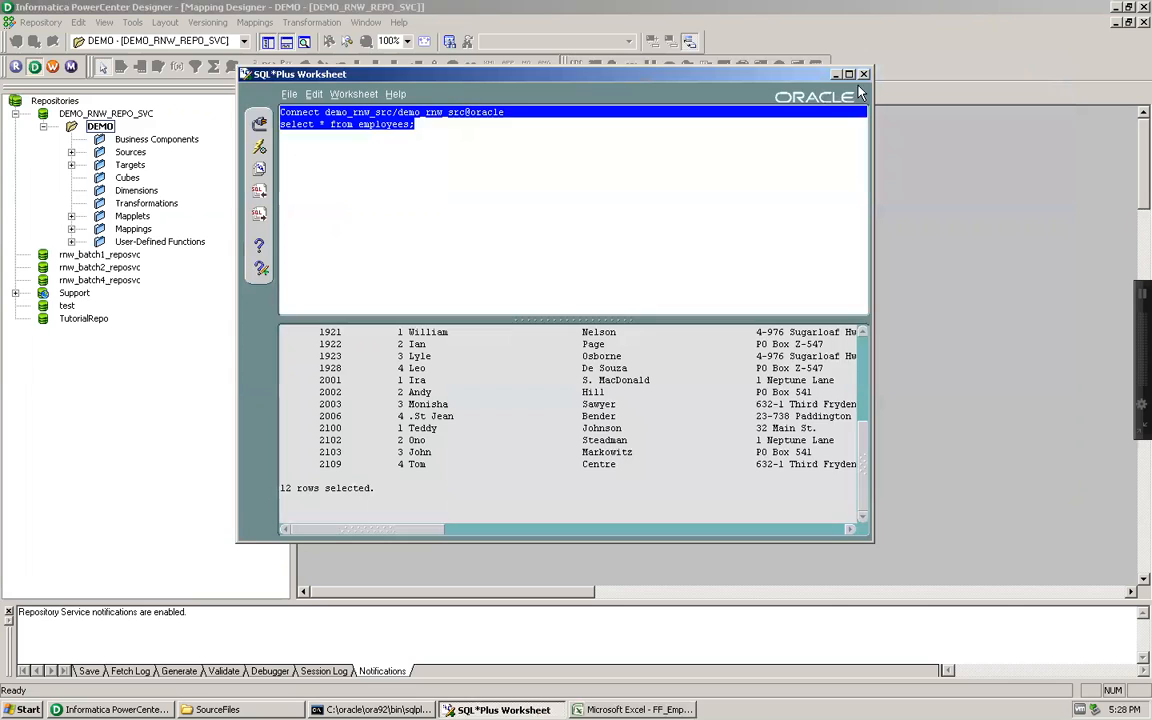
click(830, 76)
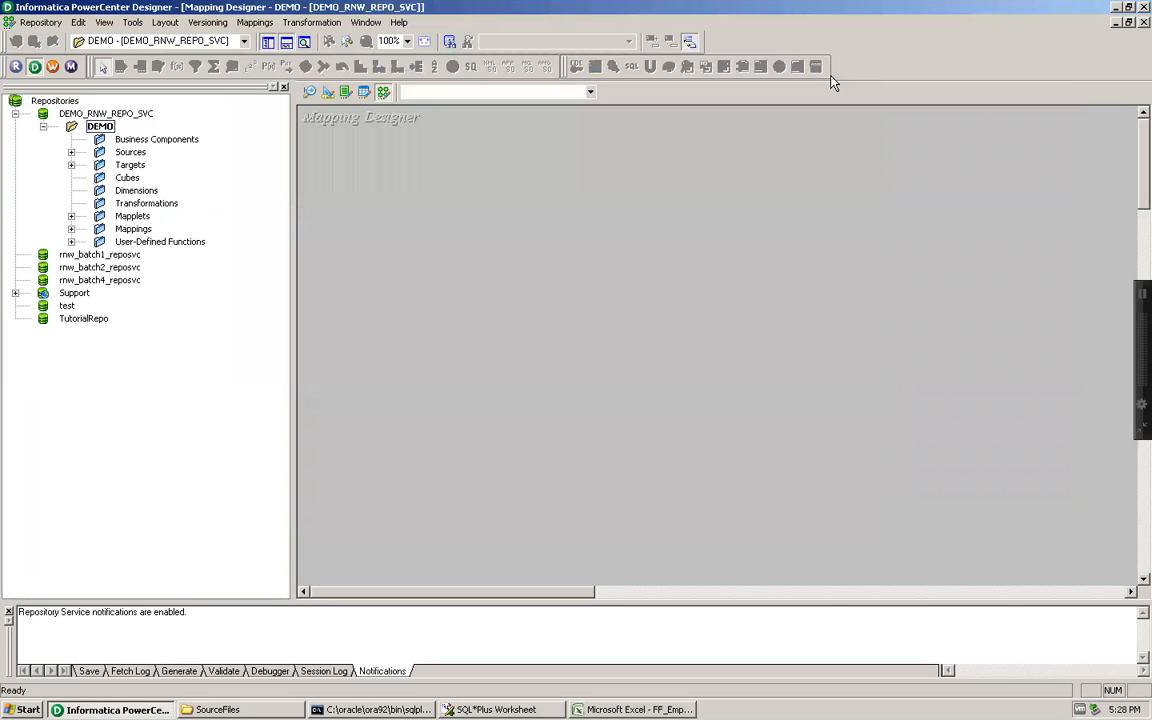
Switch to the Source Analyzer and clear all definitions from its workspace.
click(310, 93)
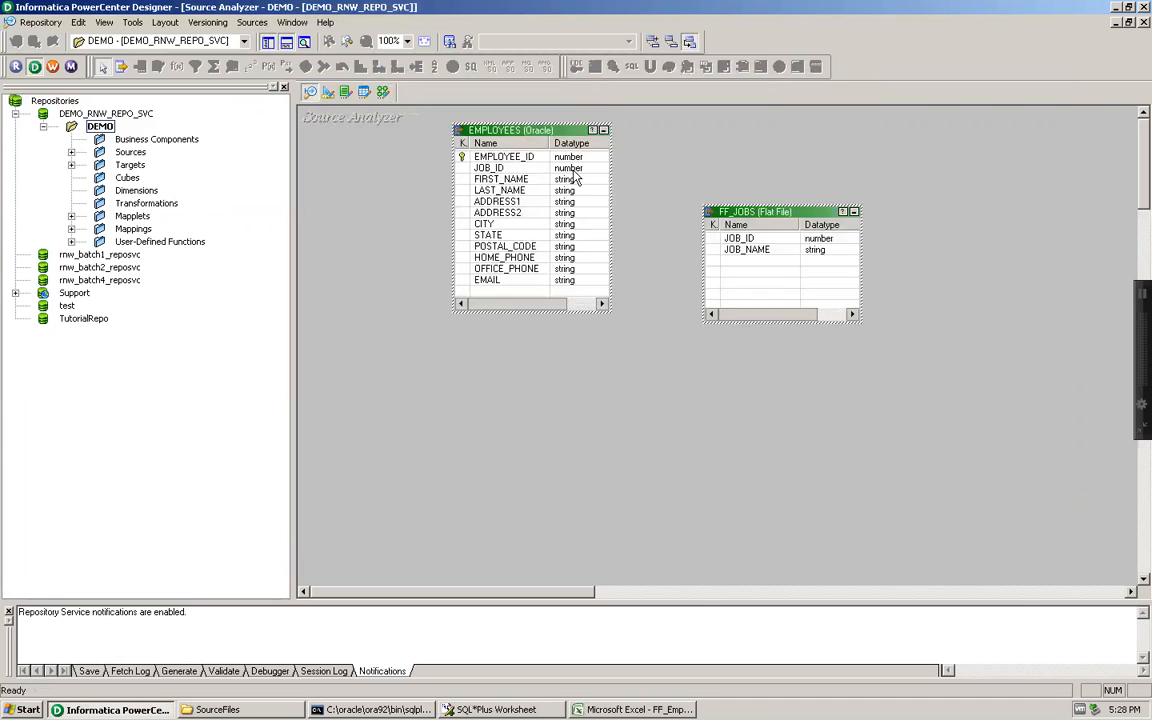
right_click(703, 164)
click(734, 186)
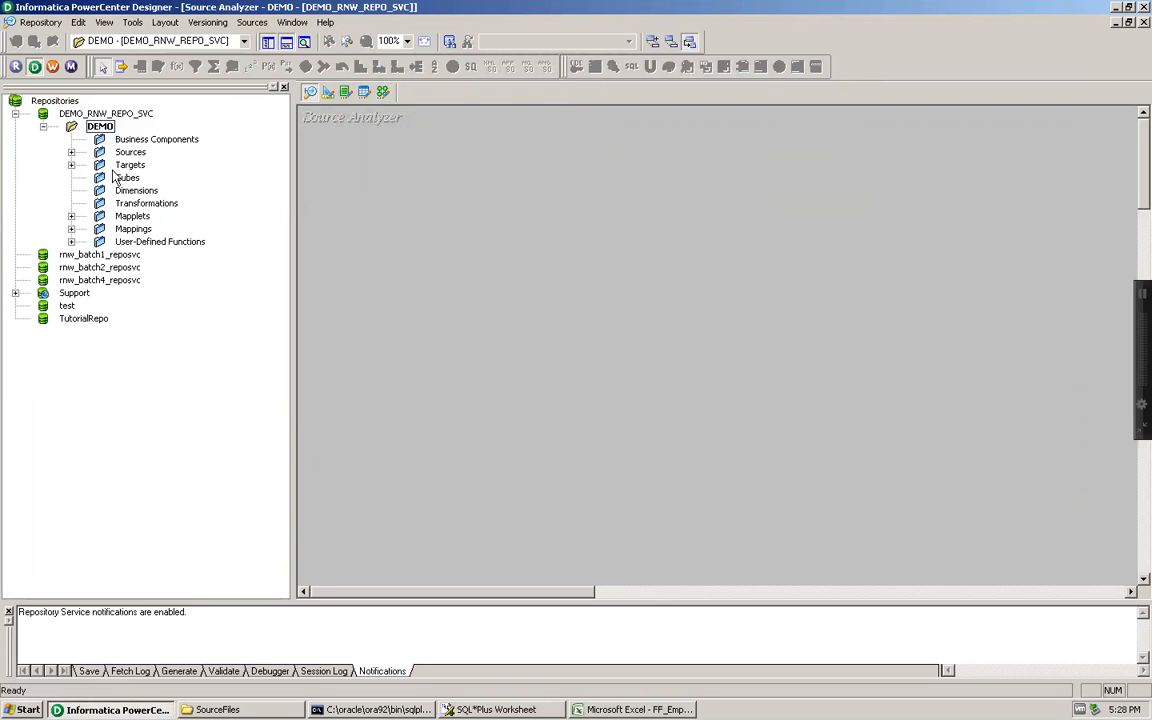
Place the EMPLOYEES source from demo_rnw_src_native_odbc_conn in the Source Analyzer workspace and enlarge it to show all its columns.
click(71, 152)
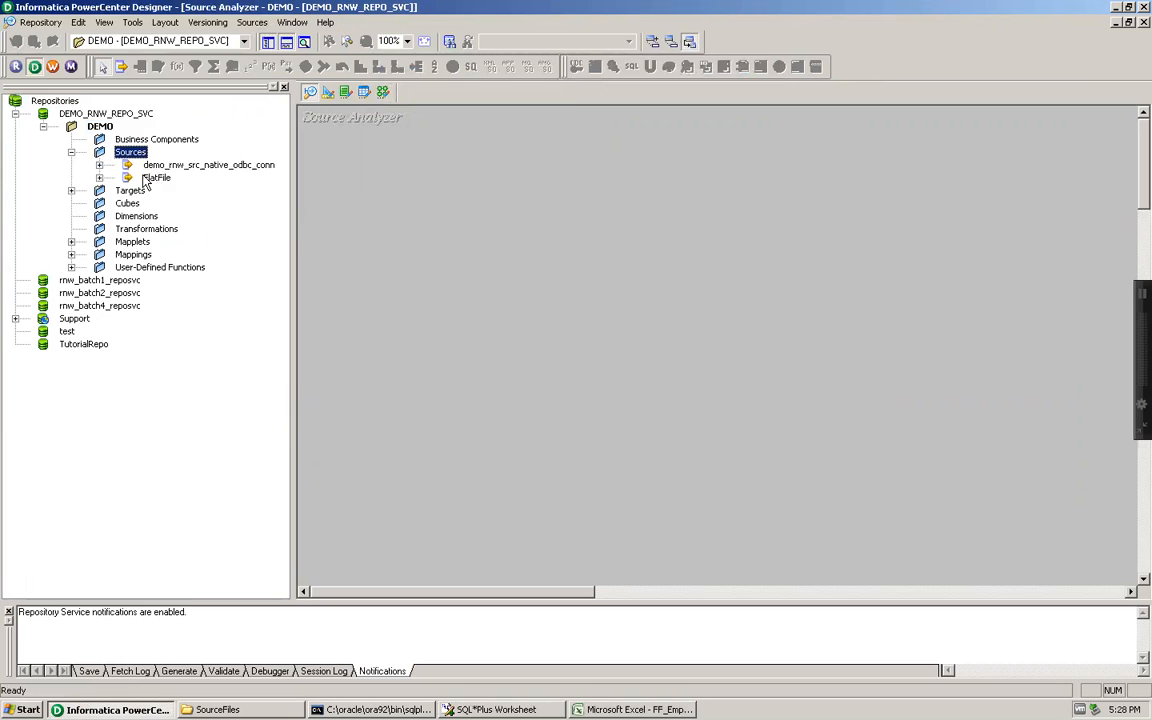
click(99, 165)
drag(193, 177, 373, 164)
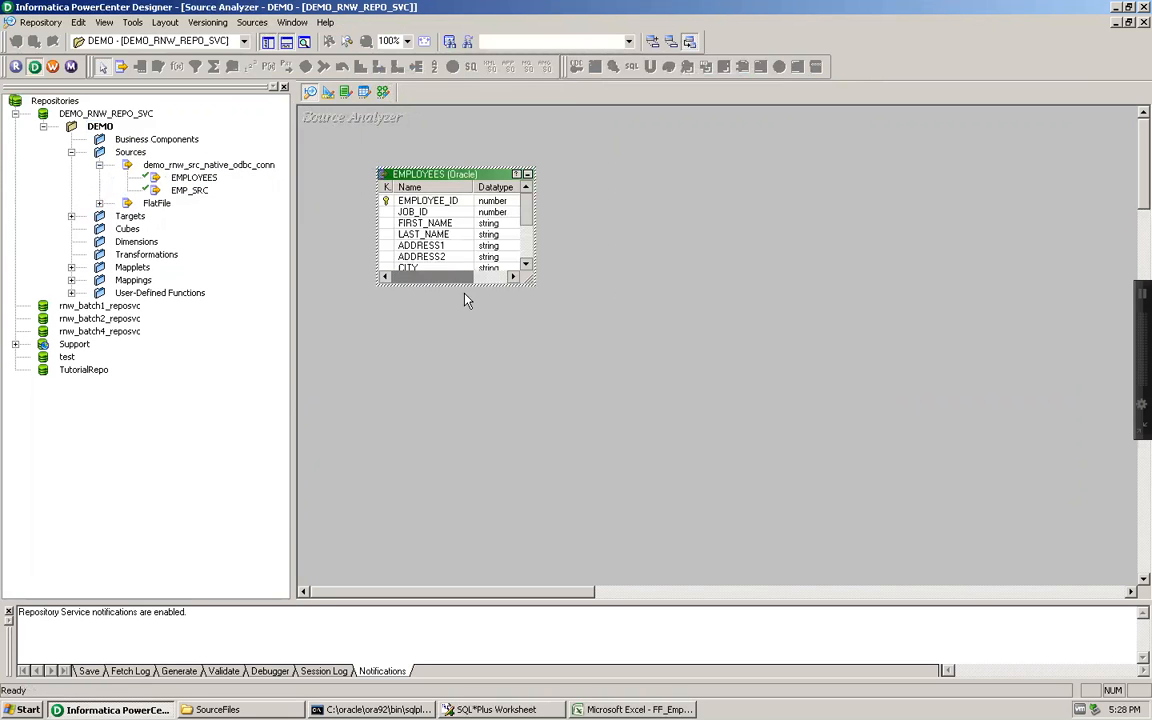
drag(465, 290, 463, 396)
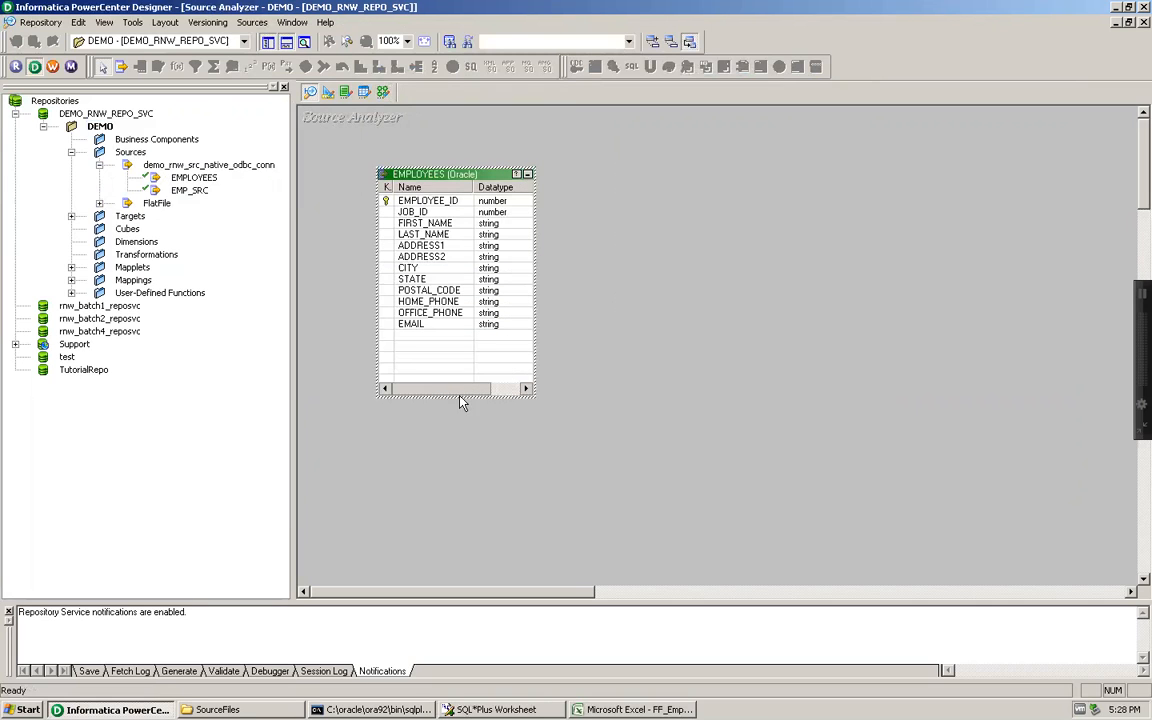
Start a flat file source import, list all file types, and choose FF_Employees1.csv from the SourceFiles folder.
click(248, 22)
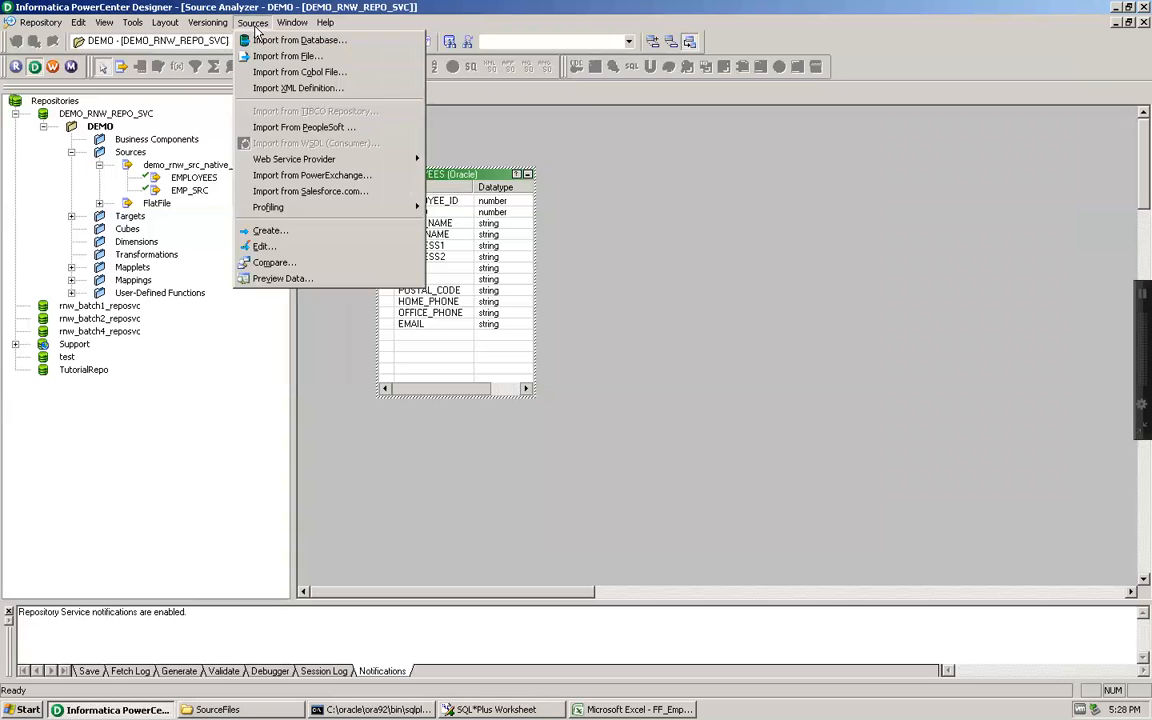
click(285, 56)
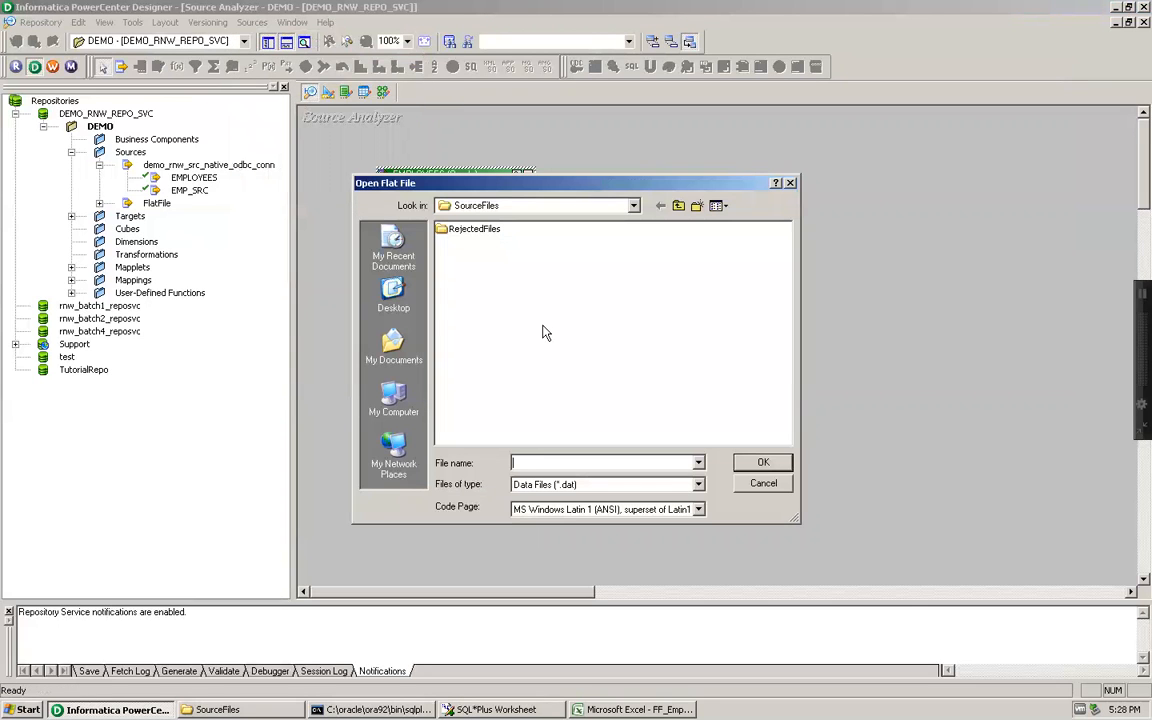
click(555, 487)
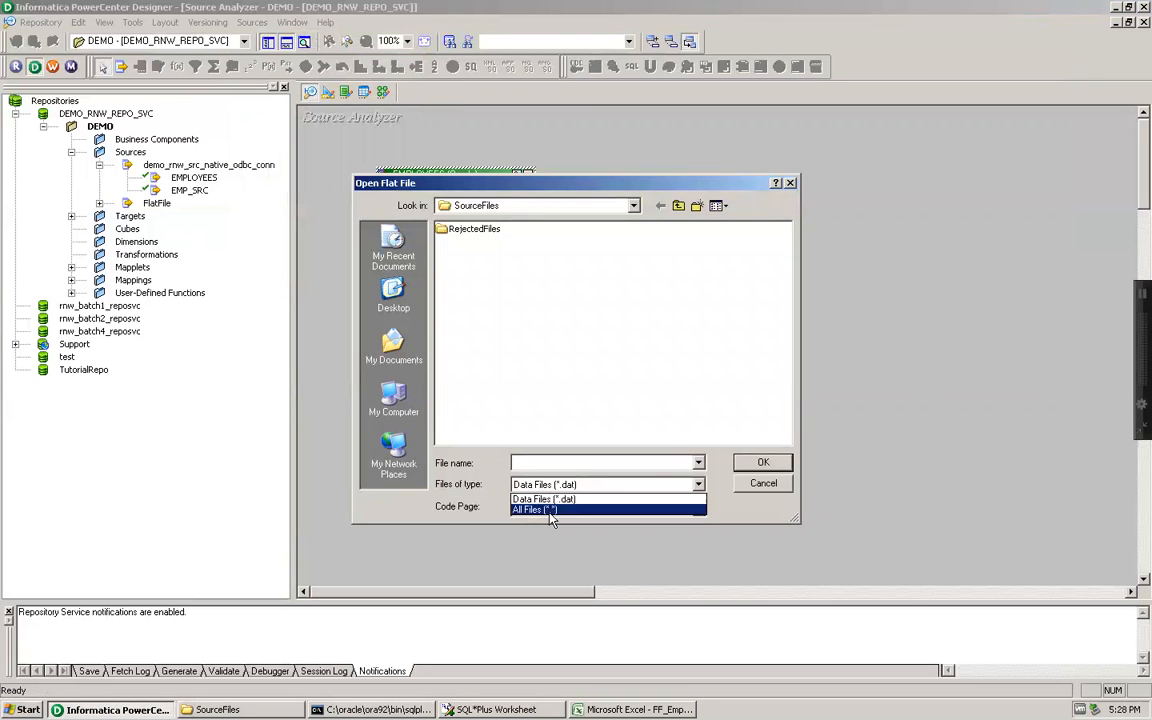
click(540, 509)
click(482, 324)
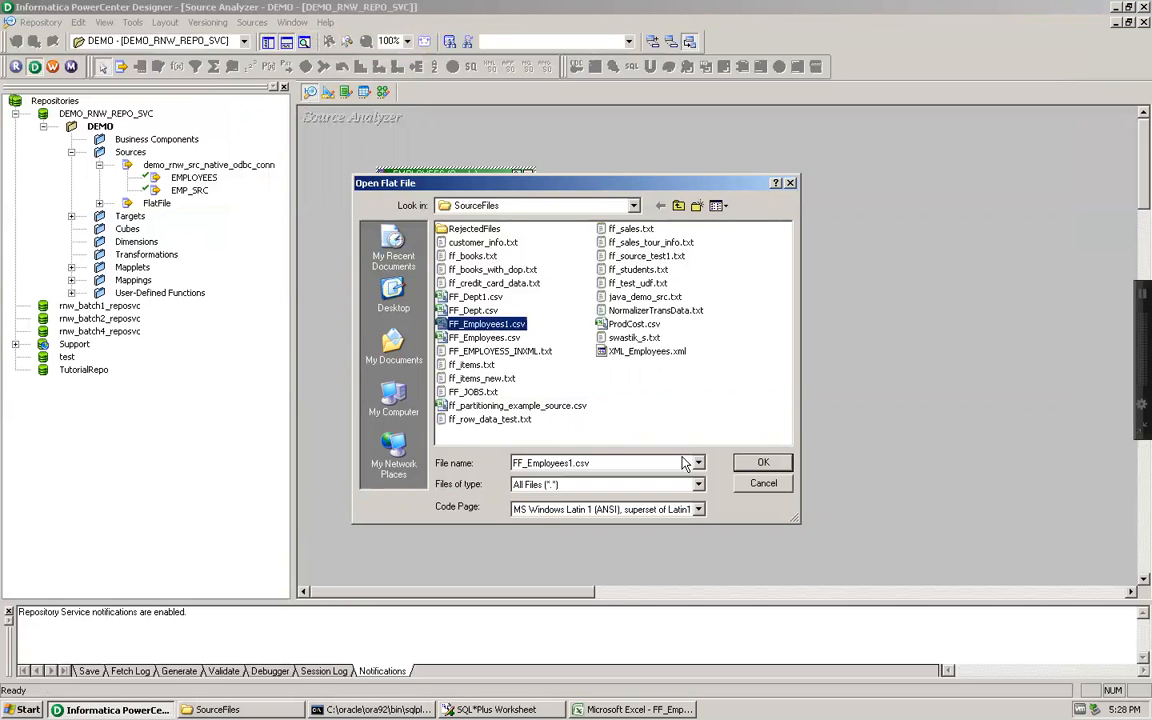
click(768, 464)
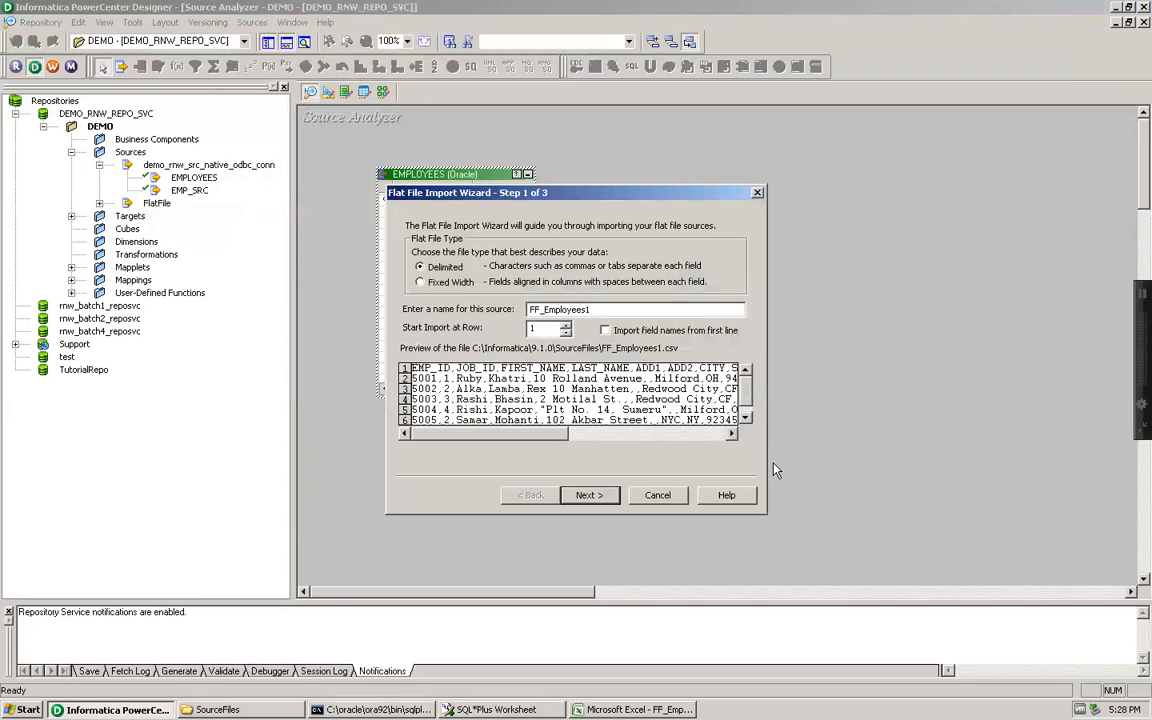
Import the comma-delimited file with field names from the first line, then move the new source beside EMPLOYEES and enlarge it.
click(606, 332)
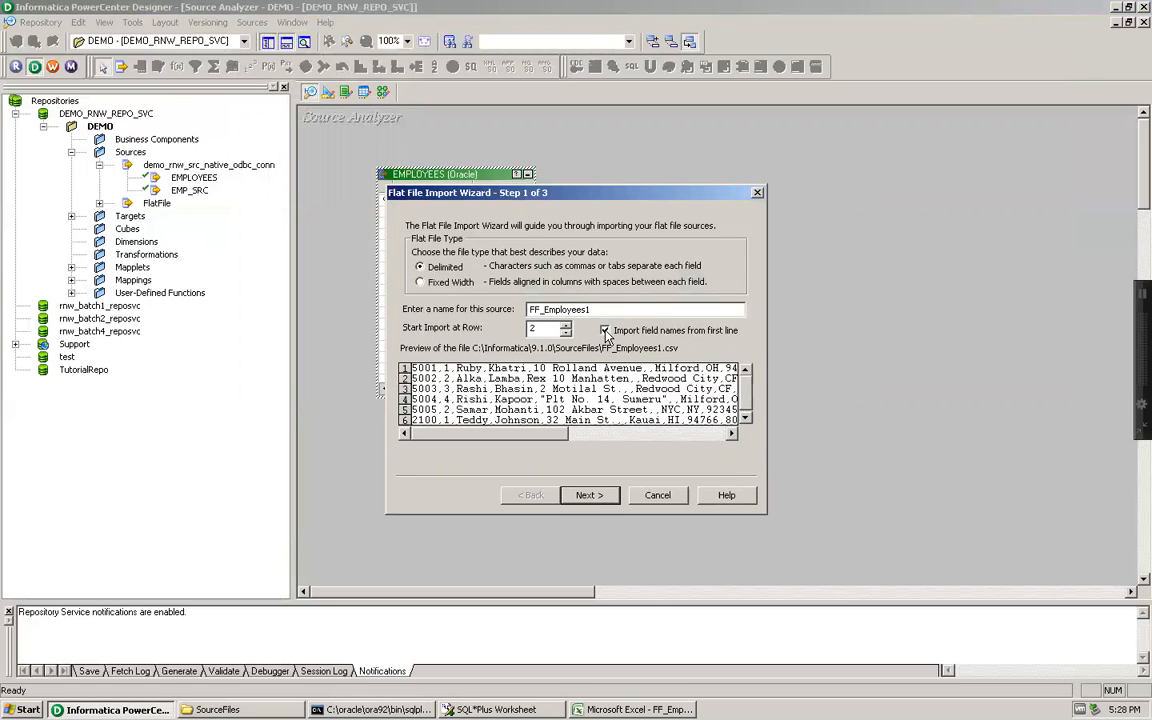
click(590, 495)
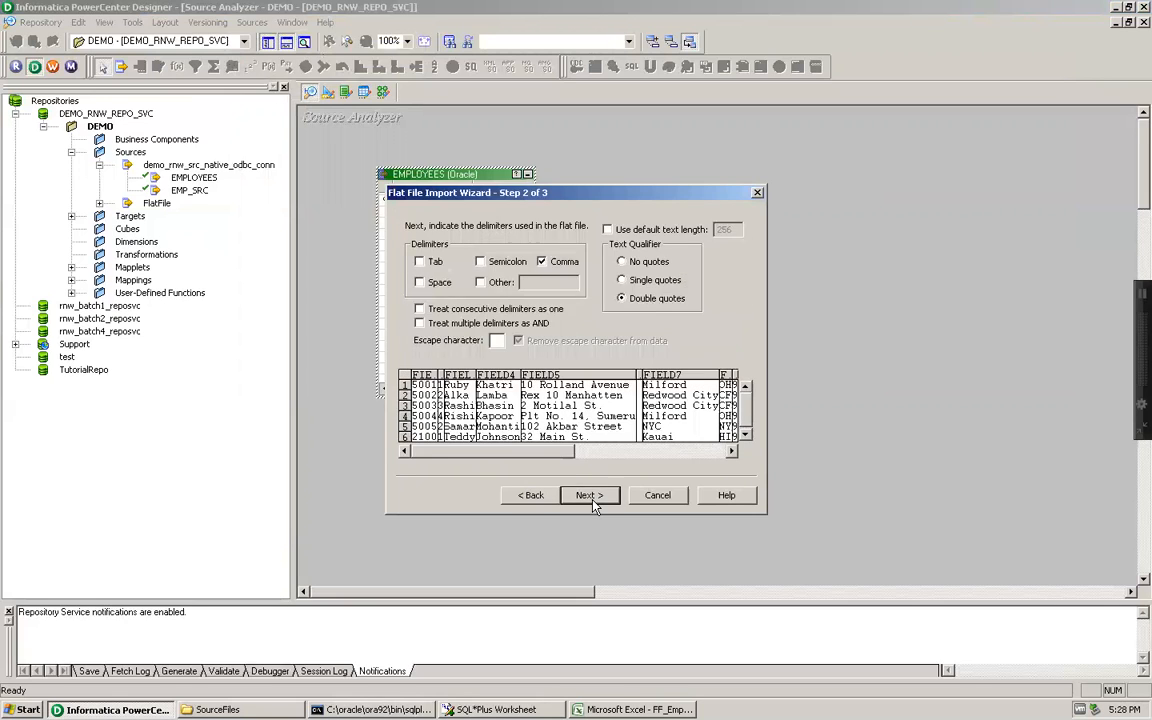
click(590, 495)
click(592, 503)
drag(401, 117, 784, 138)
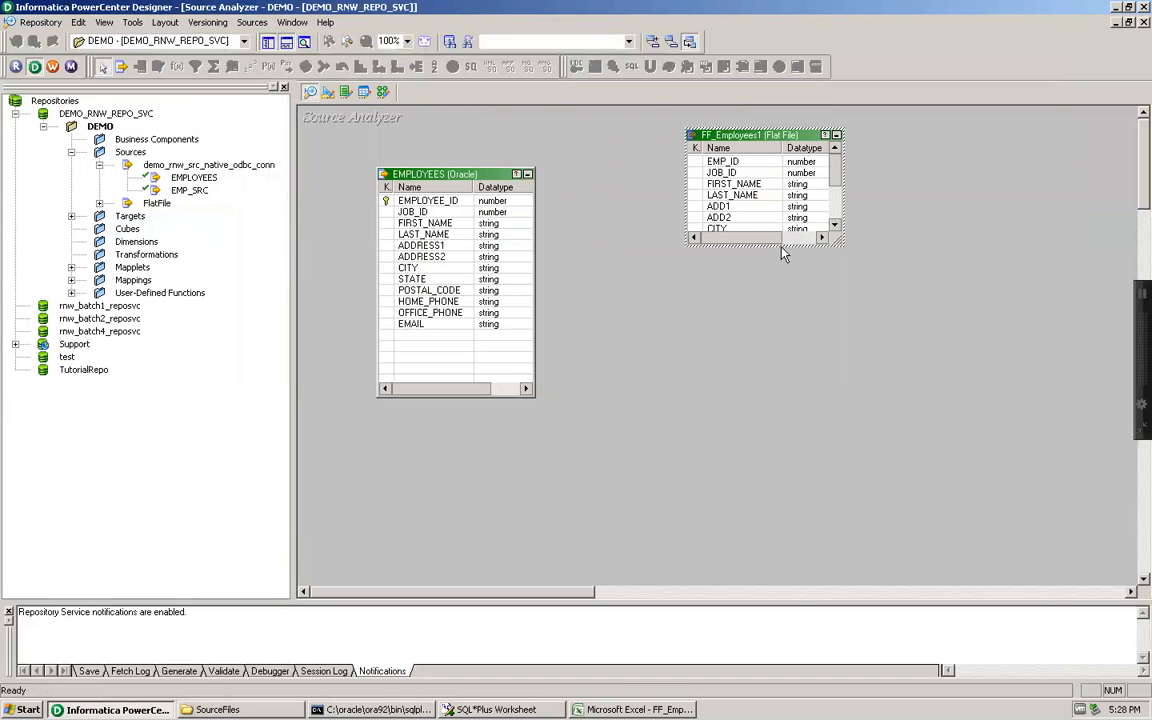
drag(781, 247, 771, 368)
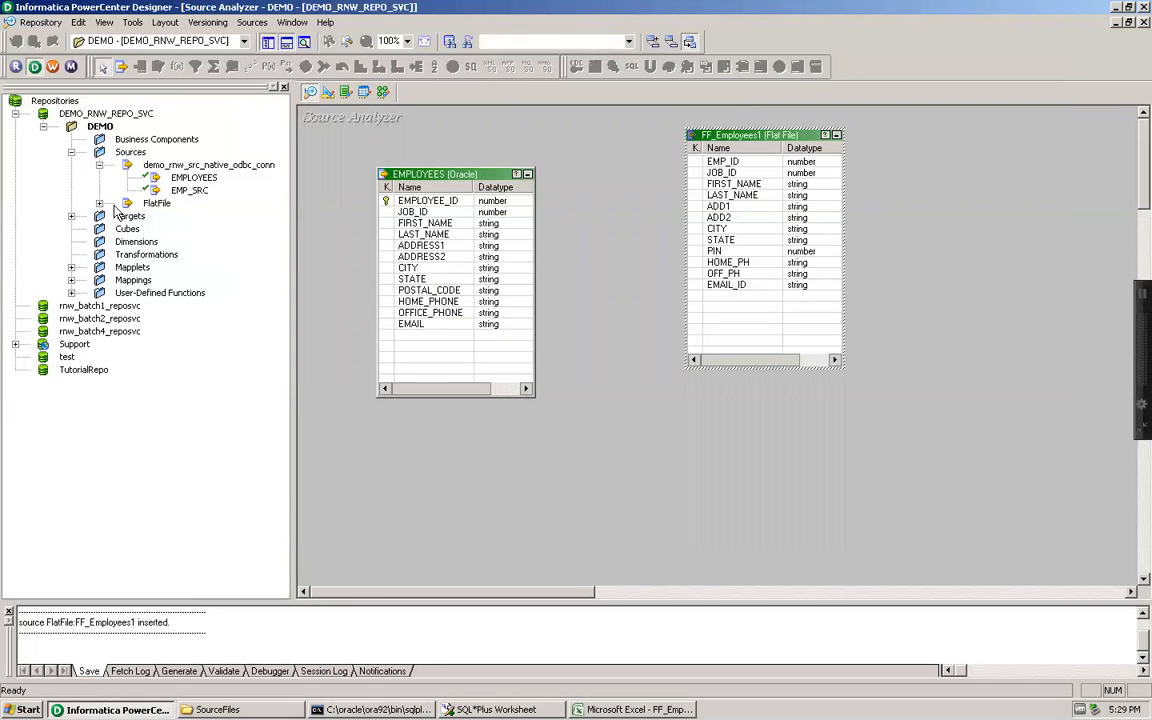
Clear the Target Designer workspace, then create a target from the EMPLOYEES source definition and enlarge it to show its columns.
click(328, 91)
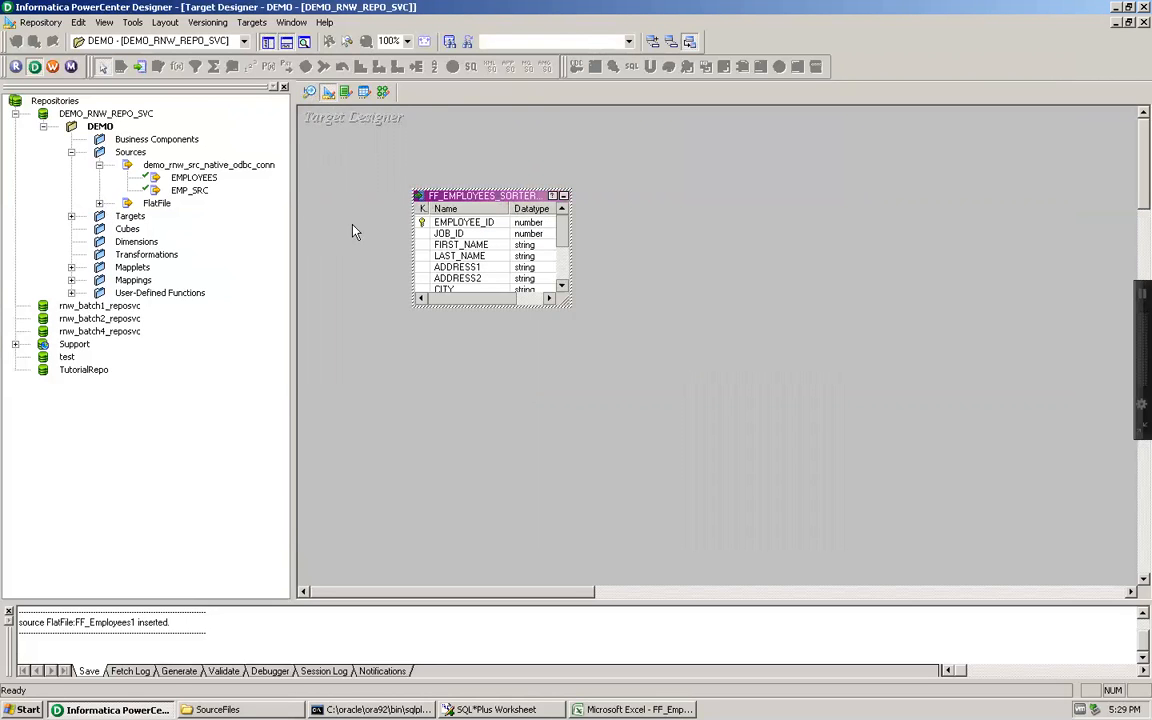
right_click(686, 199)
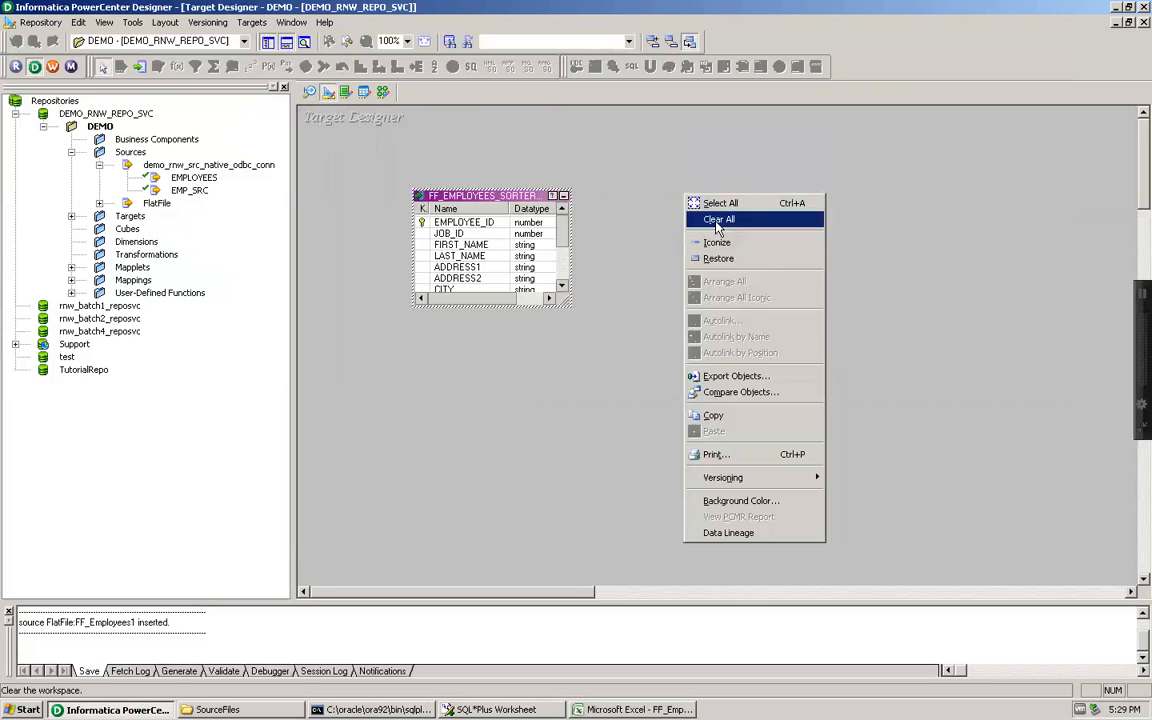
click(715, 227)
drag(213, 175, 439, 176)
drag(496, 297, 496, 445)
Open the EMPLOYEES target table for editing and set its database type to Flat File.
double_click(510, 188)
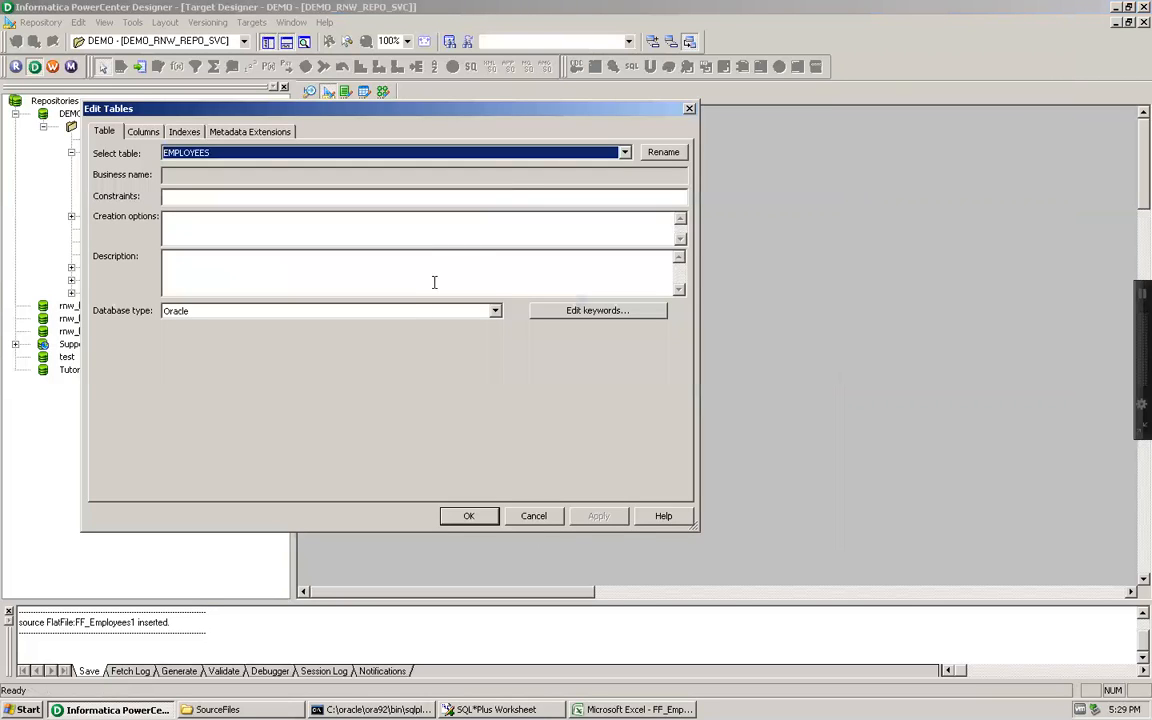
click(445, 312)
scroll(470, 336, up, 5)
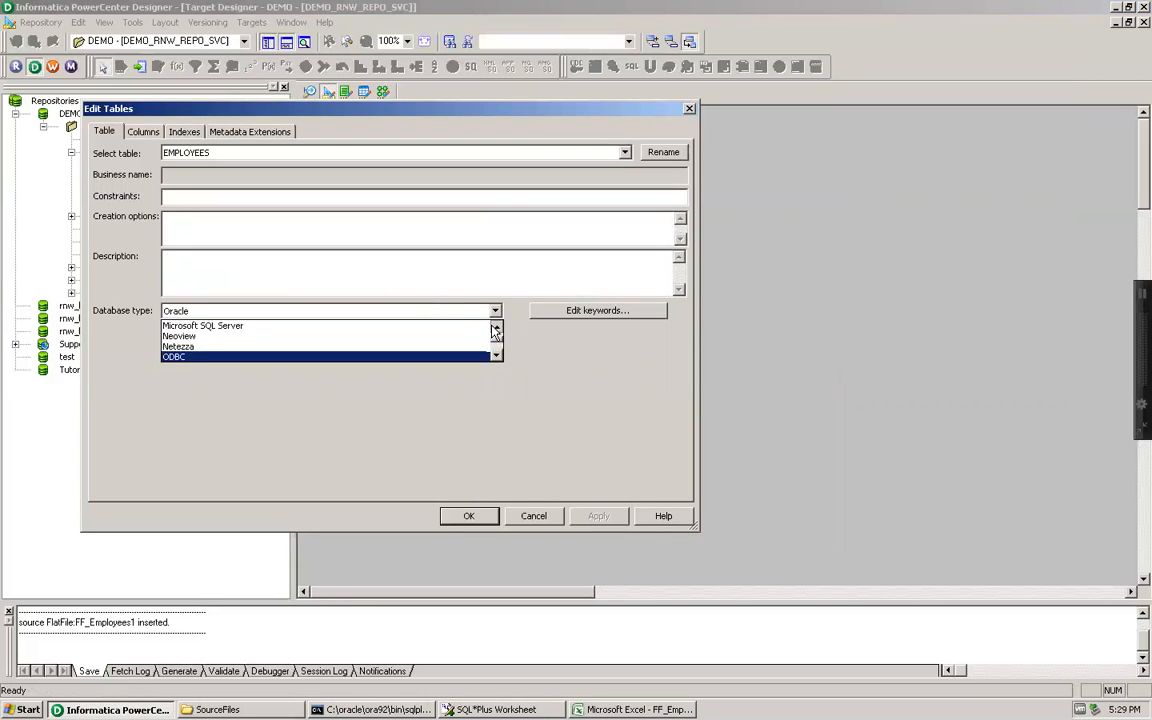
click(340, 327)
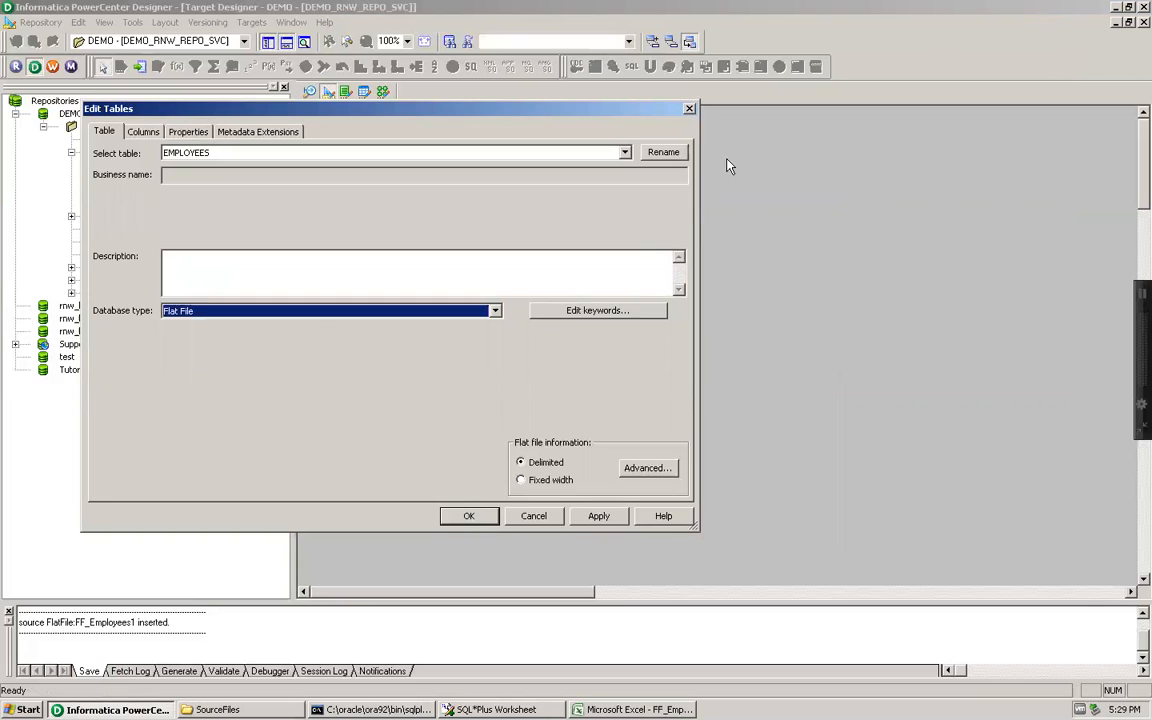
Rename the target table as FF_EMPLOYEES_UNION_EXAMPLE and apply the table changes.
click(661, 153)
click(241, 311)
text(FF_EMPLOYEES)
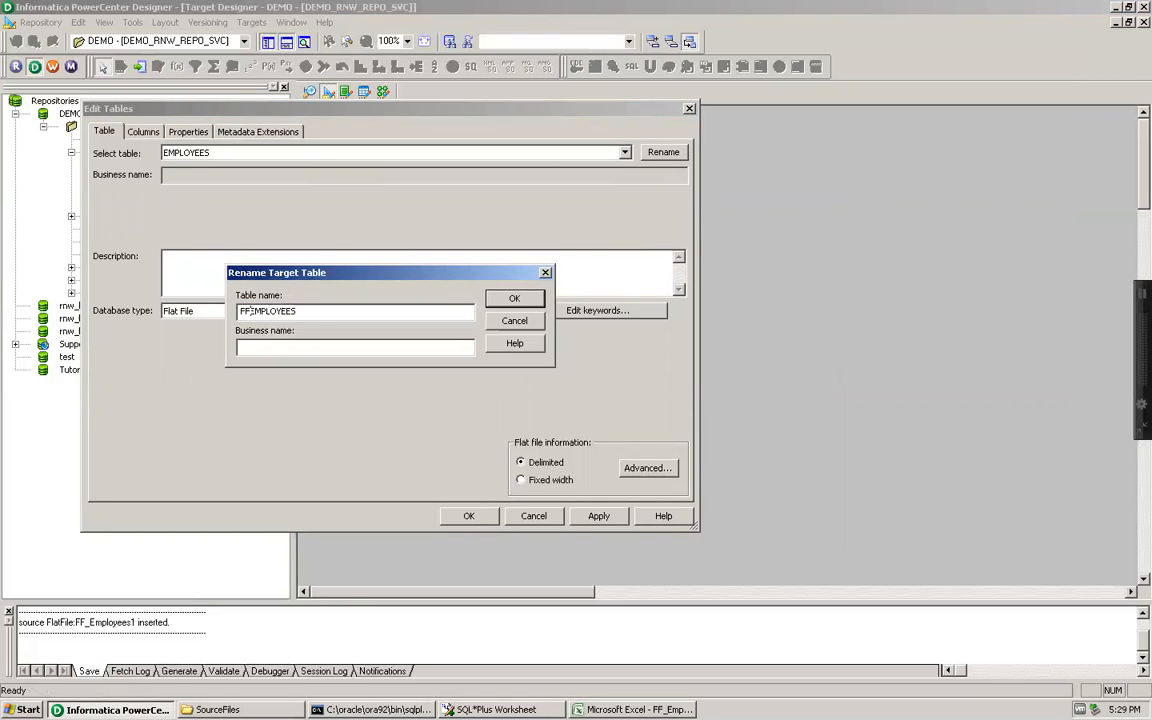
text(_UNION_EXAMPLE)
key(Return)
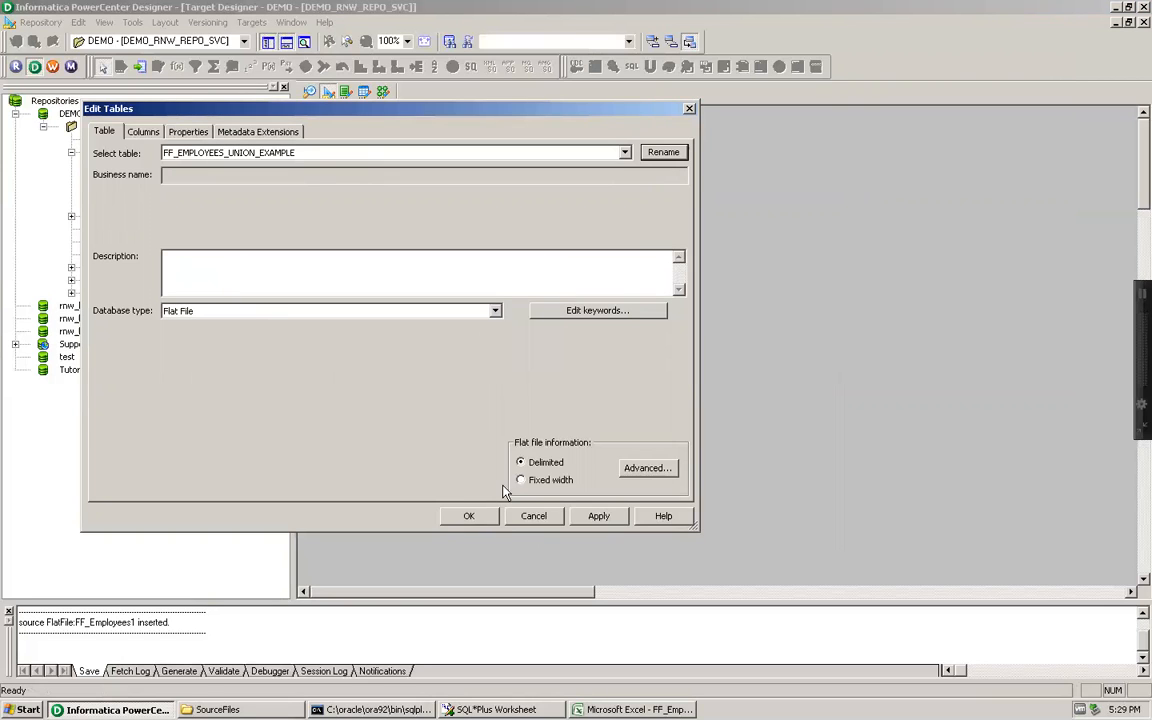
click(600, 517)
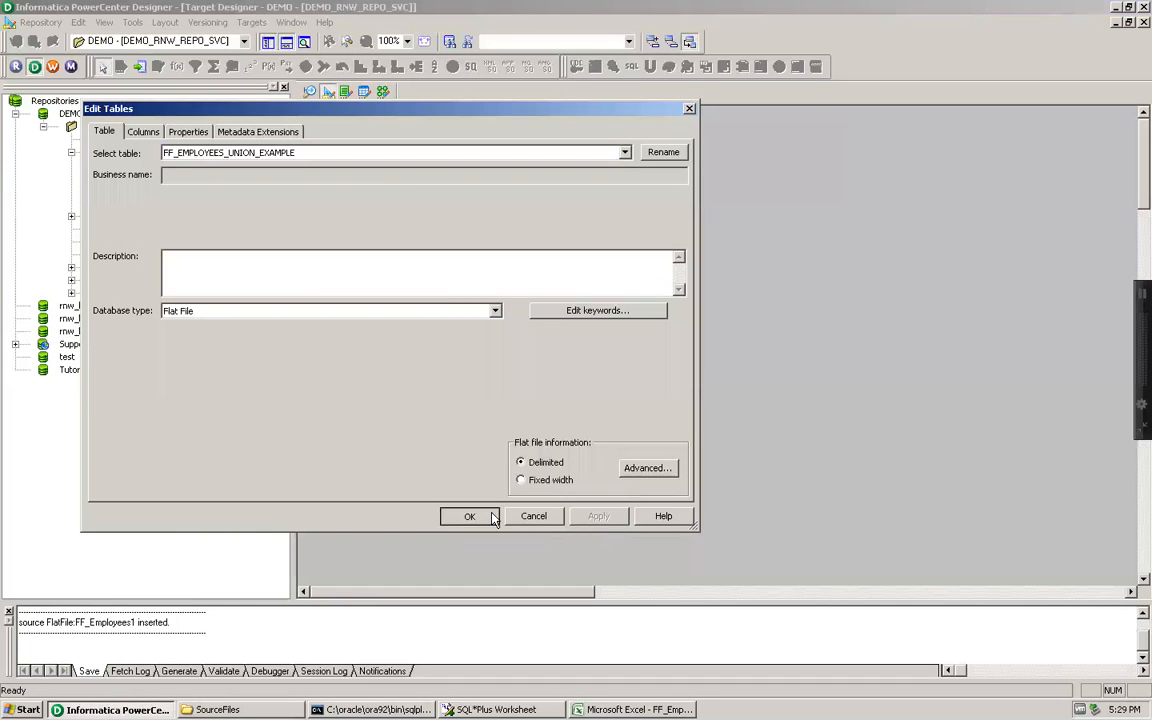
Confirm the target table edits, then create a mapping named m_union_trans_example in the Mapping Designer.
click(468, 516)
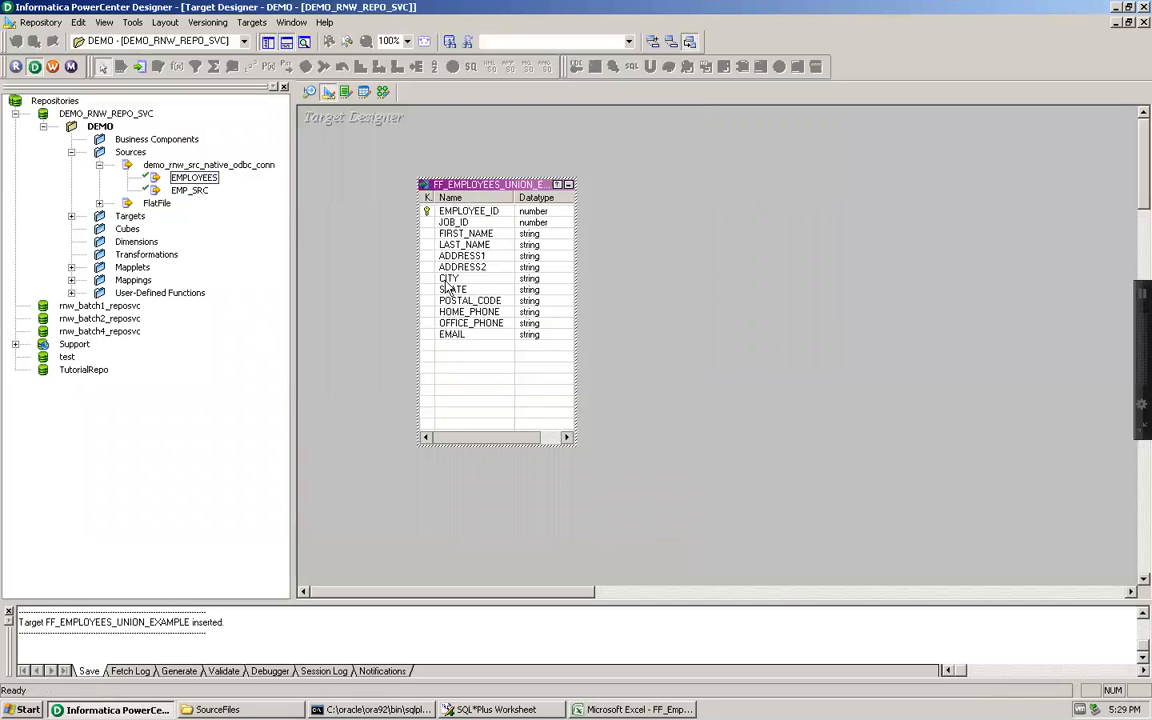
click(383, 92)
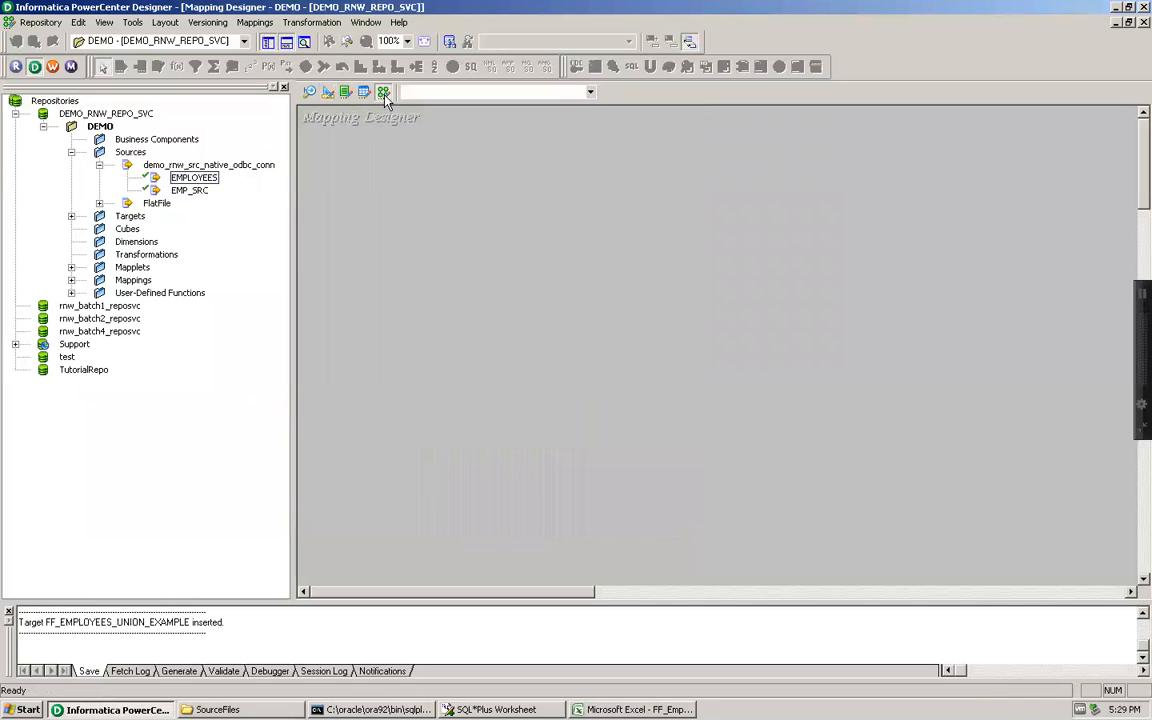
click(254, 22)
click(262, 37)
text(m)
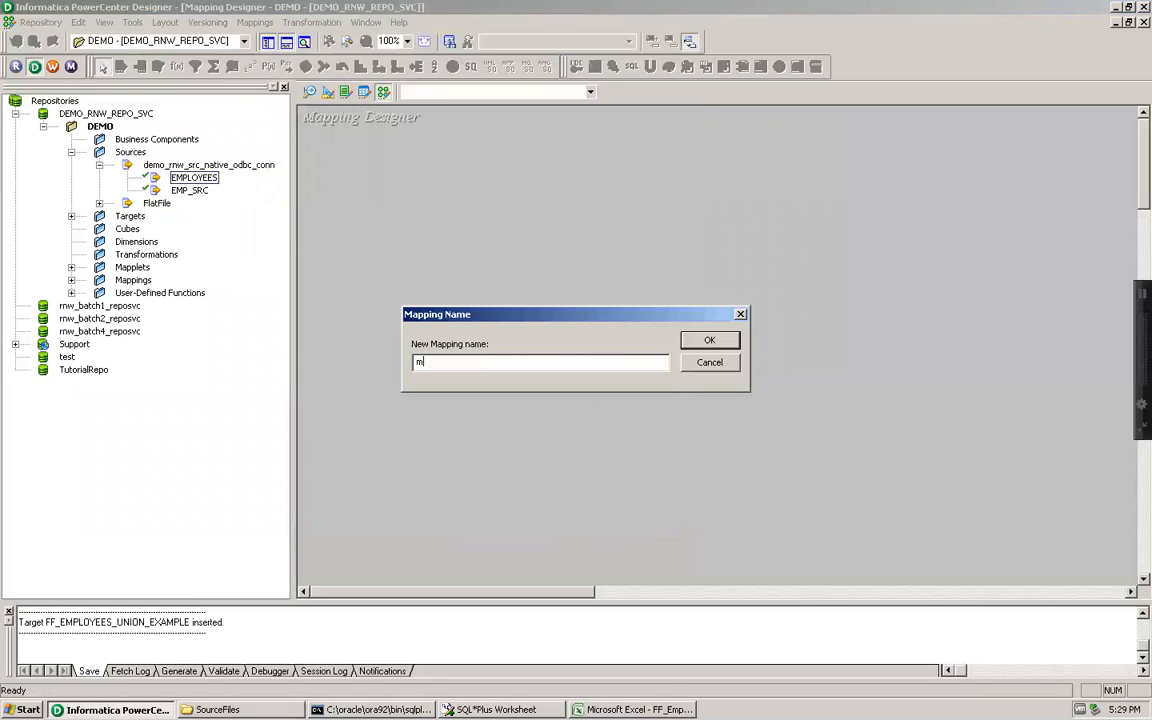
text(_union_trans_example)
key(Return)
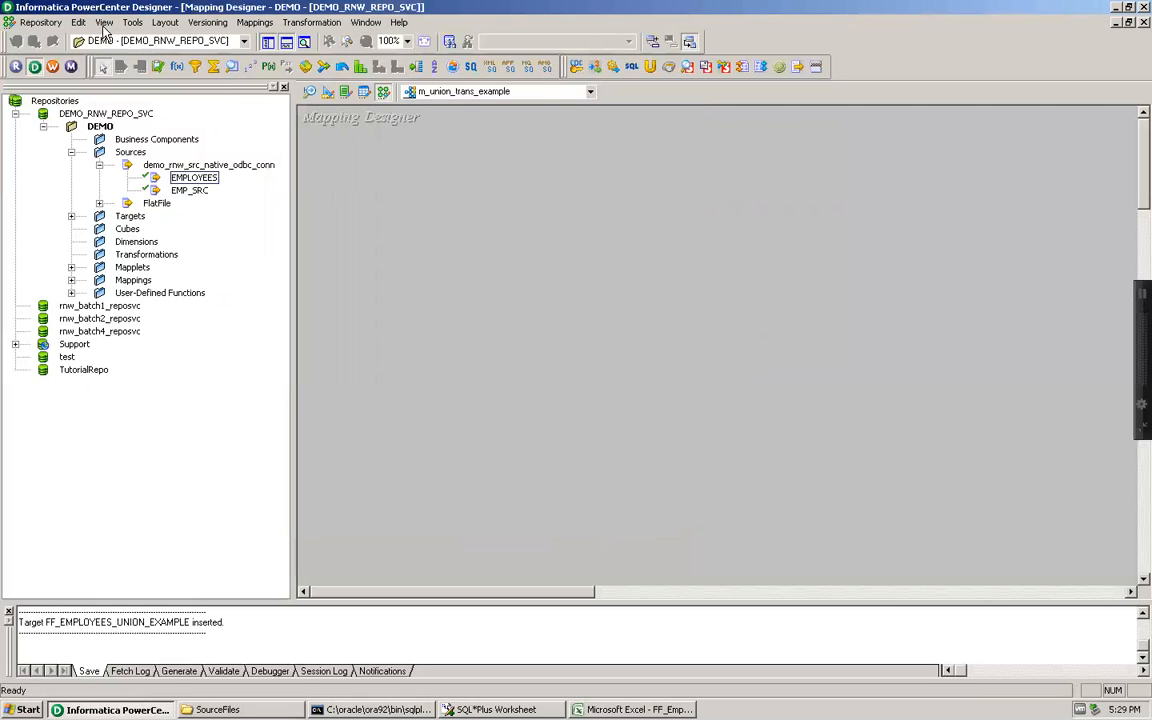
Add the EMPLOYEES Oracle source to the mapping, collapse it to an icon, and arrange and enlarge its source qualifier to show all ports.
drag(175, 176, 380, 188)
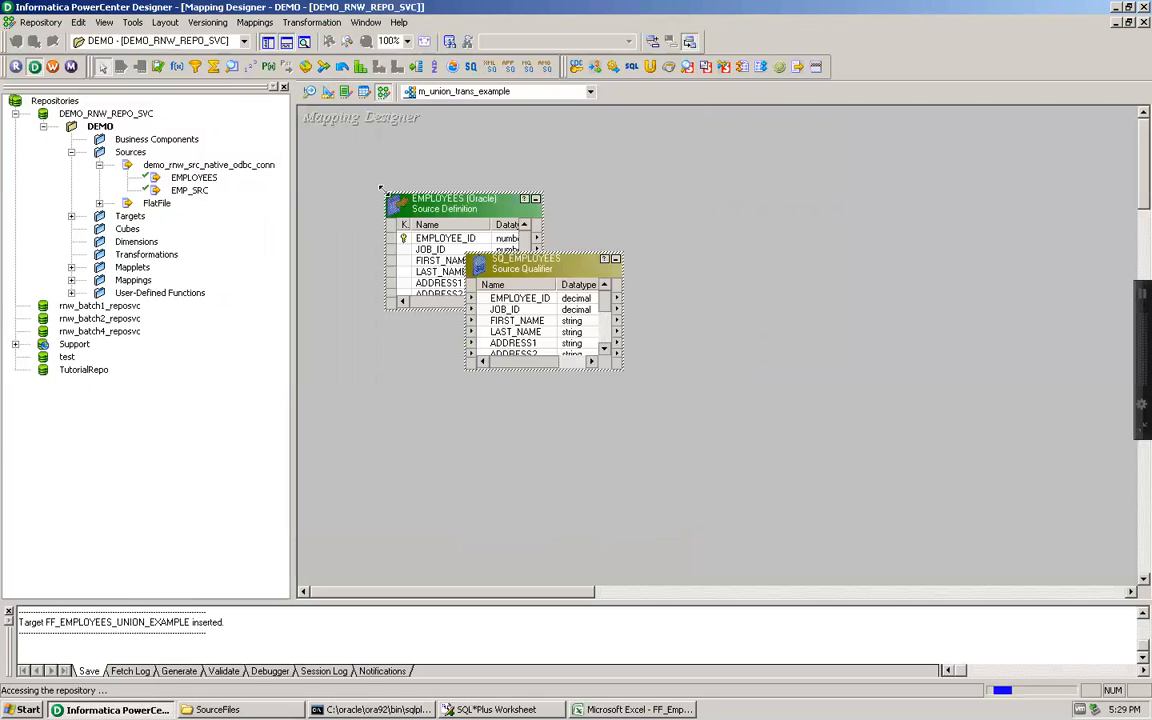
click(536, 199)
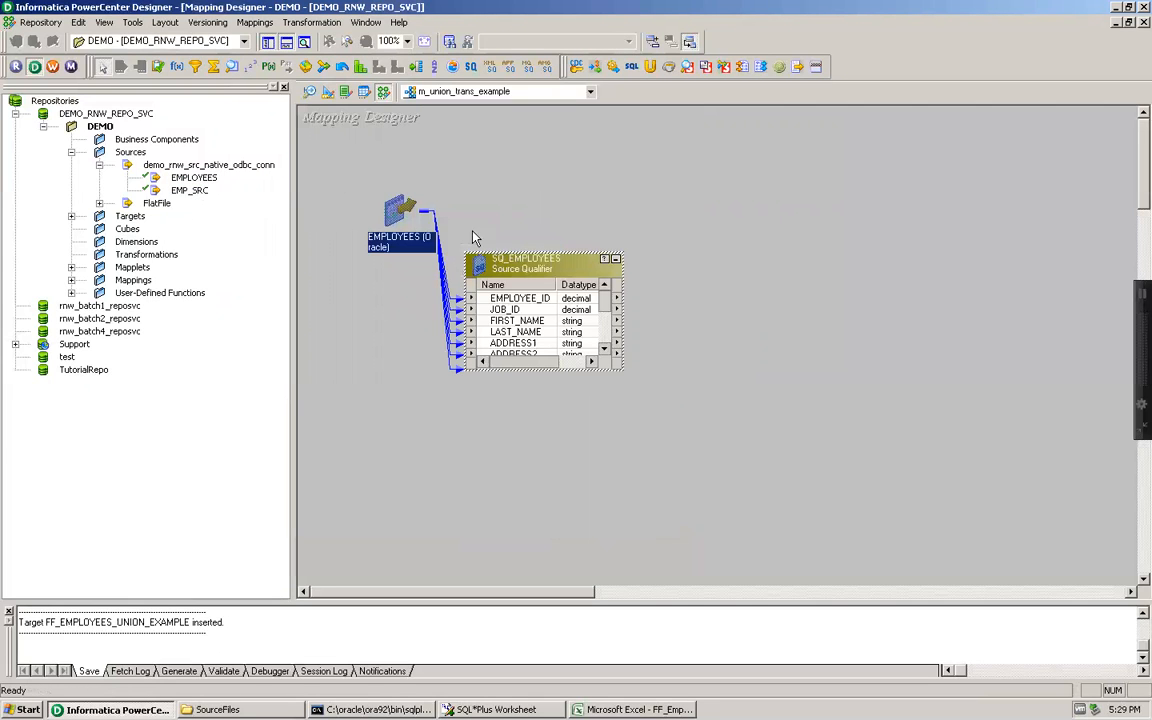
drag(400, 211, 336, 181)
drag(497, 256, 482, 153)
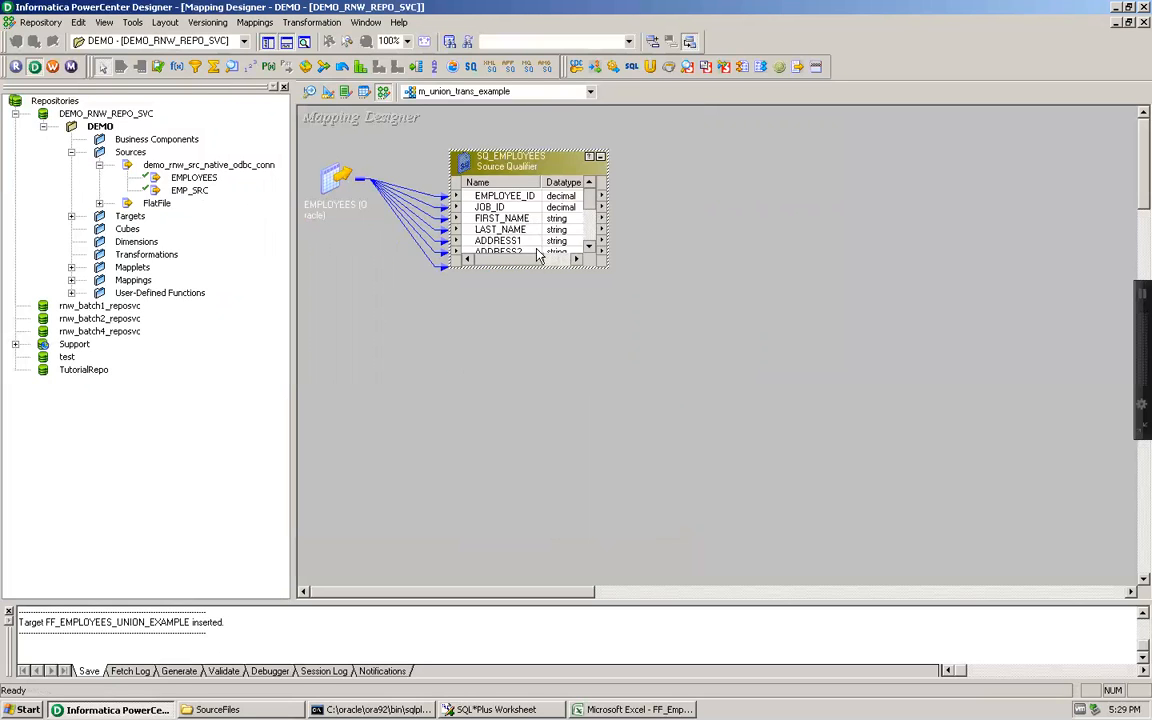
drag(536, 266, 536, 348)
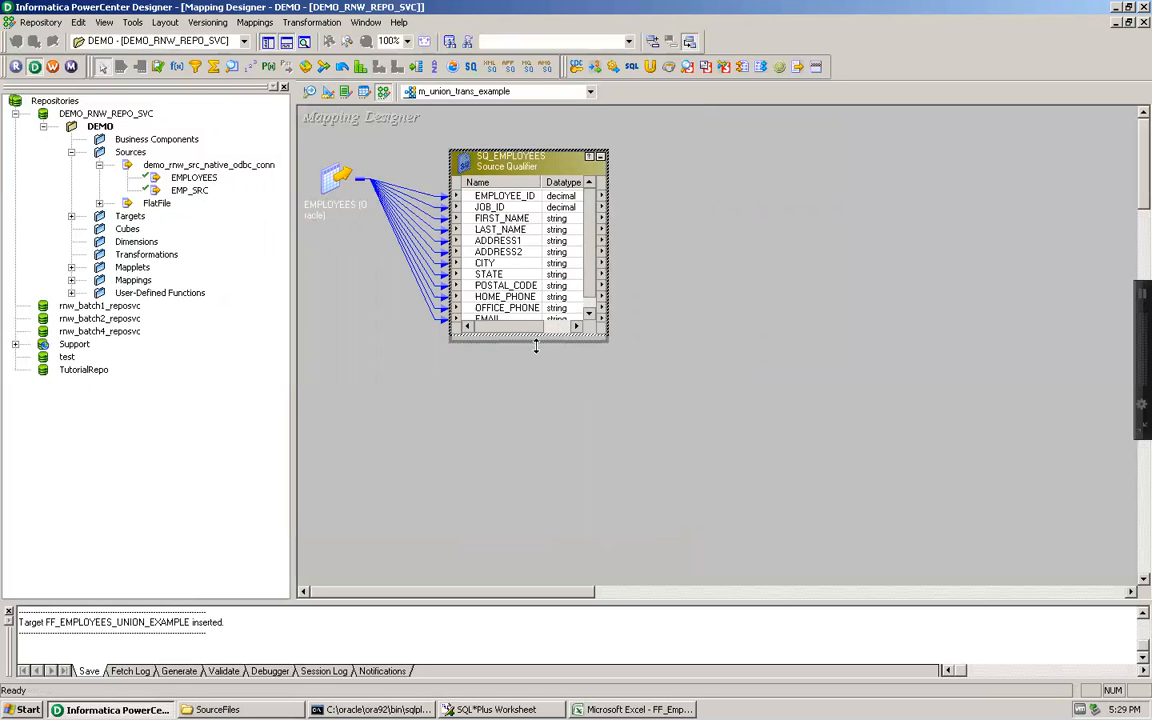
Add the FF_Employees1 flat file source below EMPLOYEES as an icon, and align and enlarge its source qualifier to show all ports.
click(99, 204)
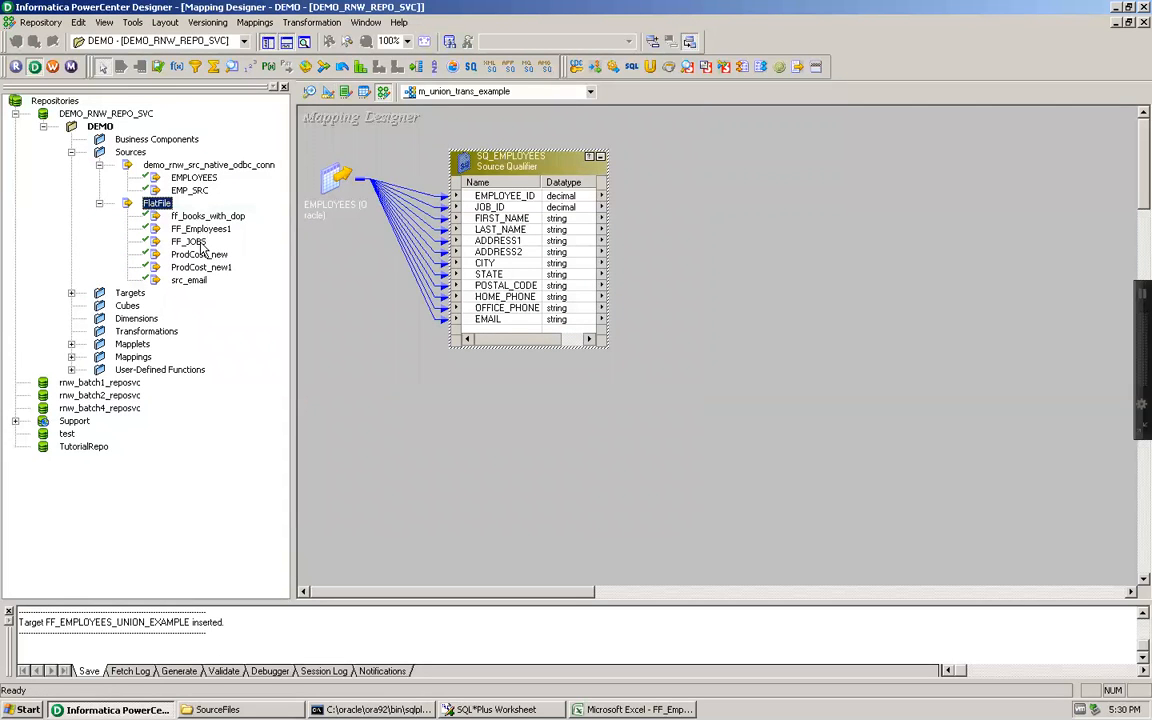
drag(190, 229, 348, 405)
click(593, 441)
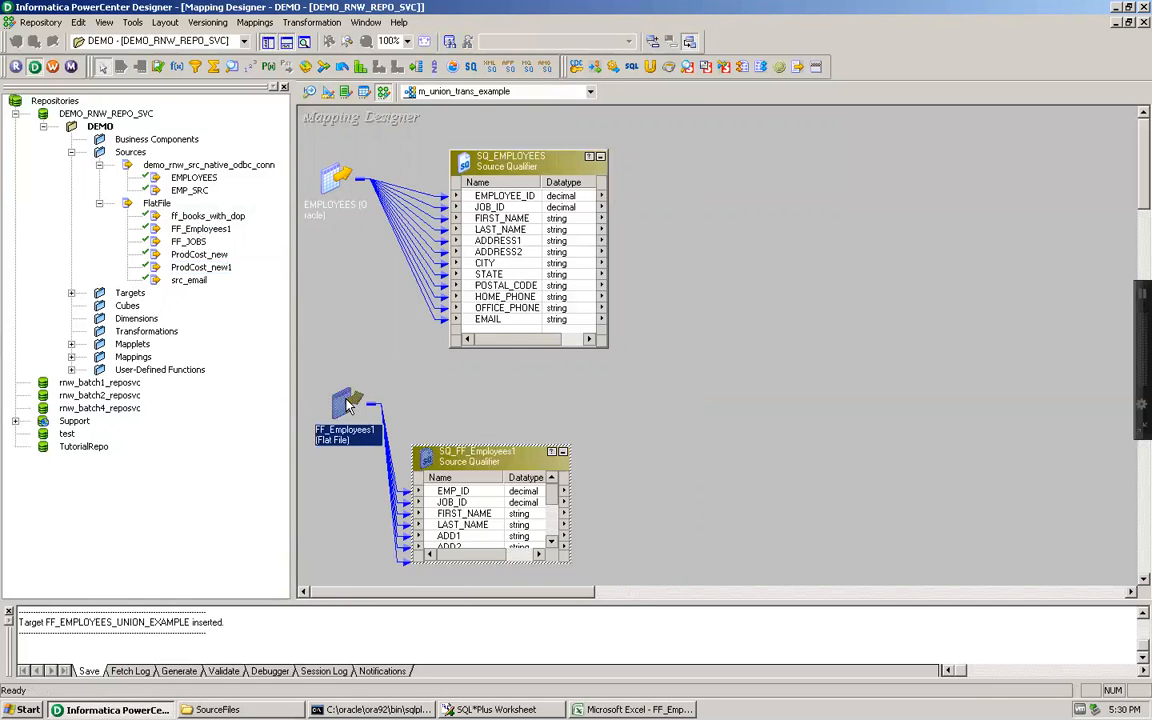
drag(527, 467, 553, 397)
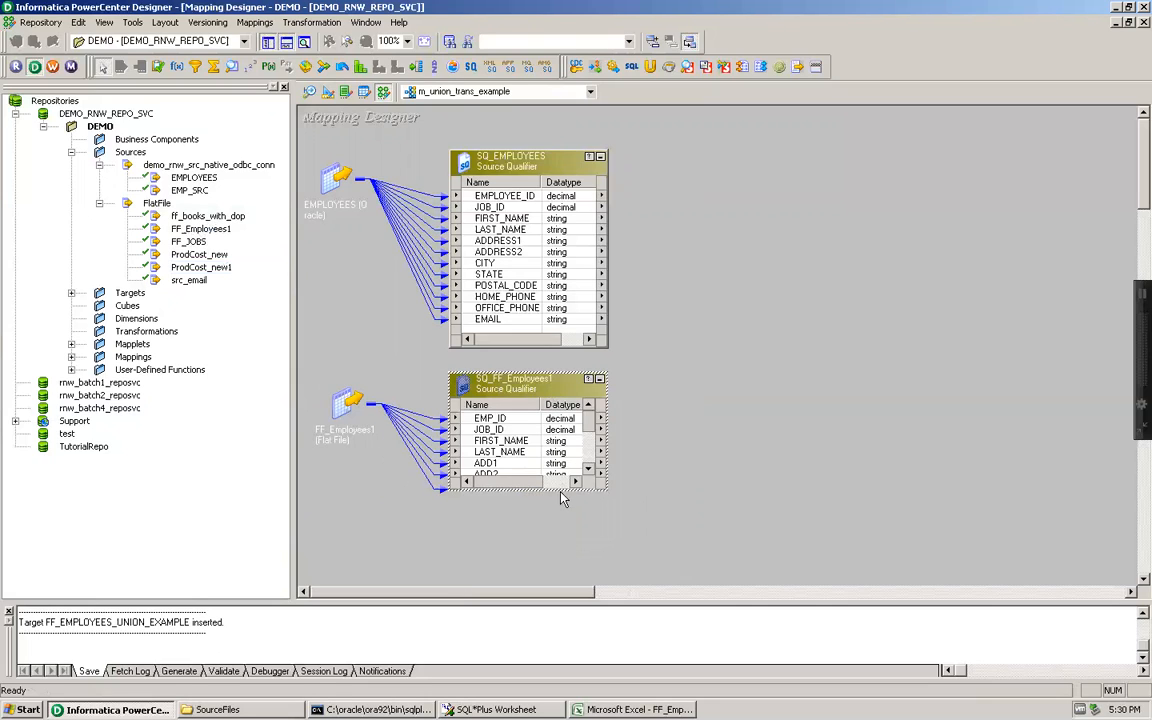
drag(560, 489, 557, 577)
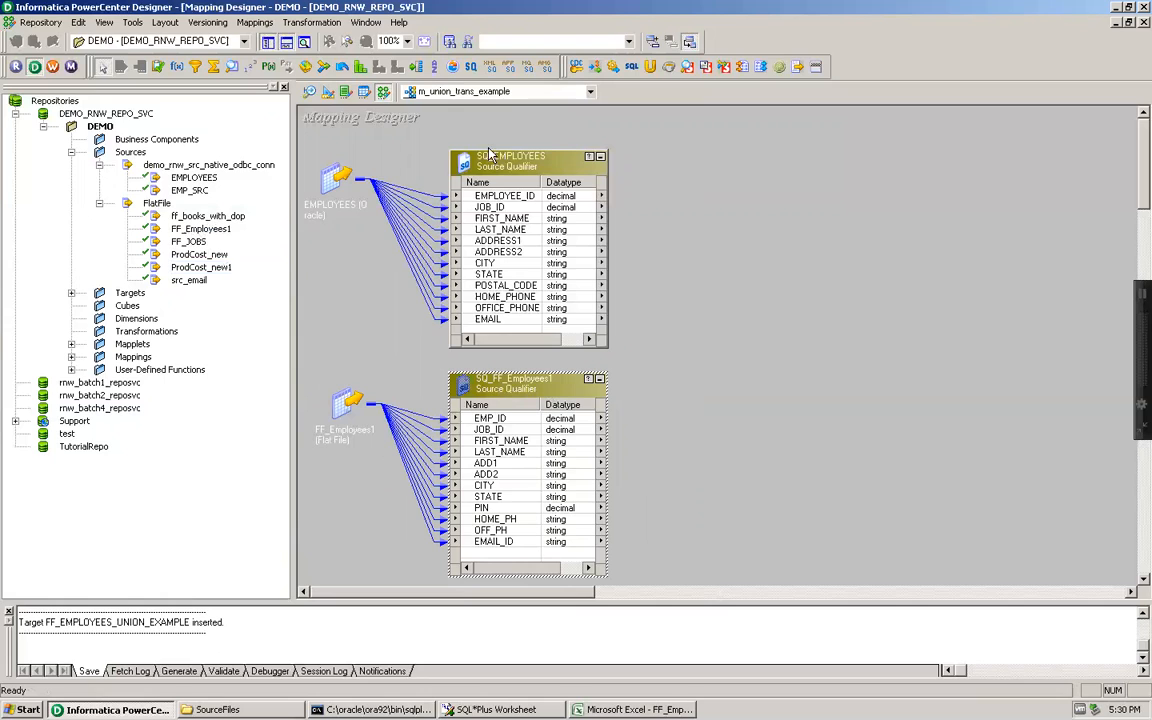
Add the FF_EMPLOYEES_UNION_EXAMPLE target to the mapping, well clear of the source qualifiers, and enlarge it to show all columns.
double_click(129, 292)
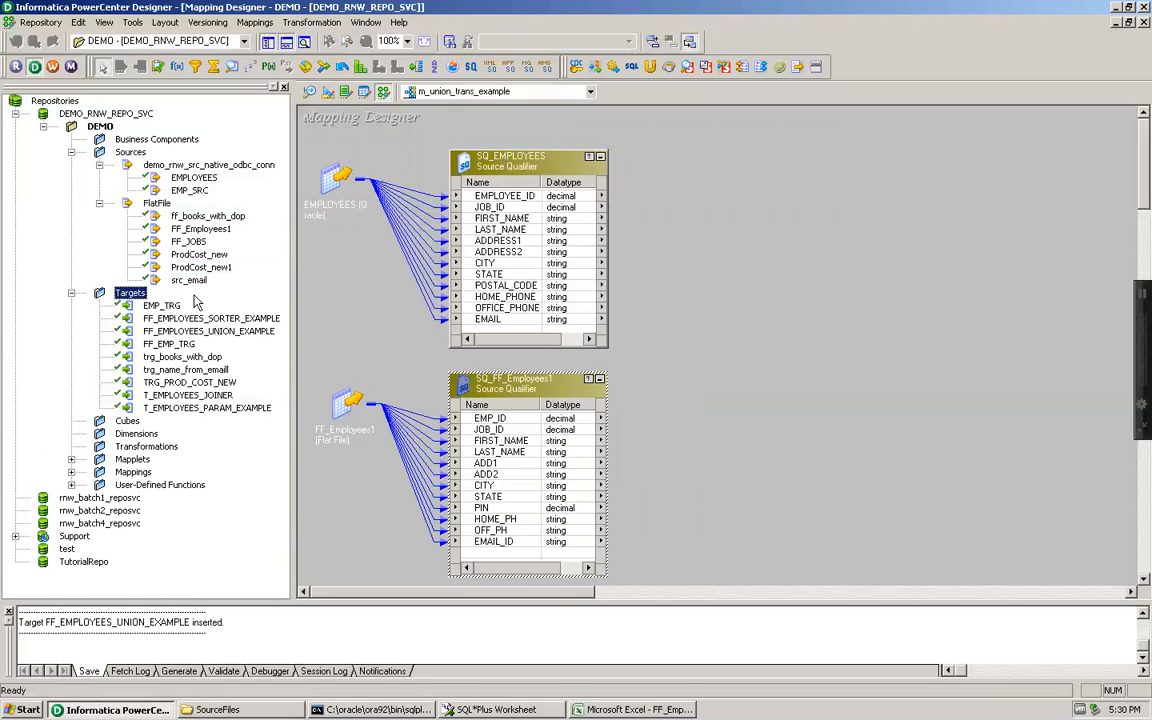
drag(210, 331, 978, 246)
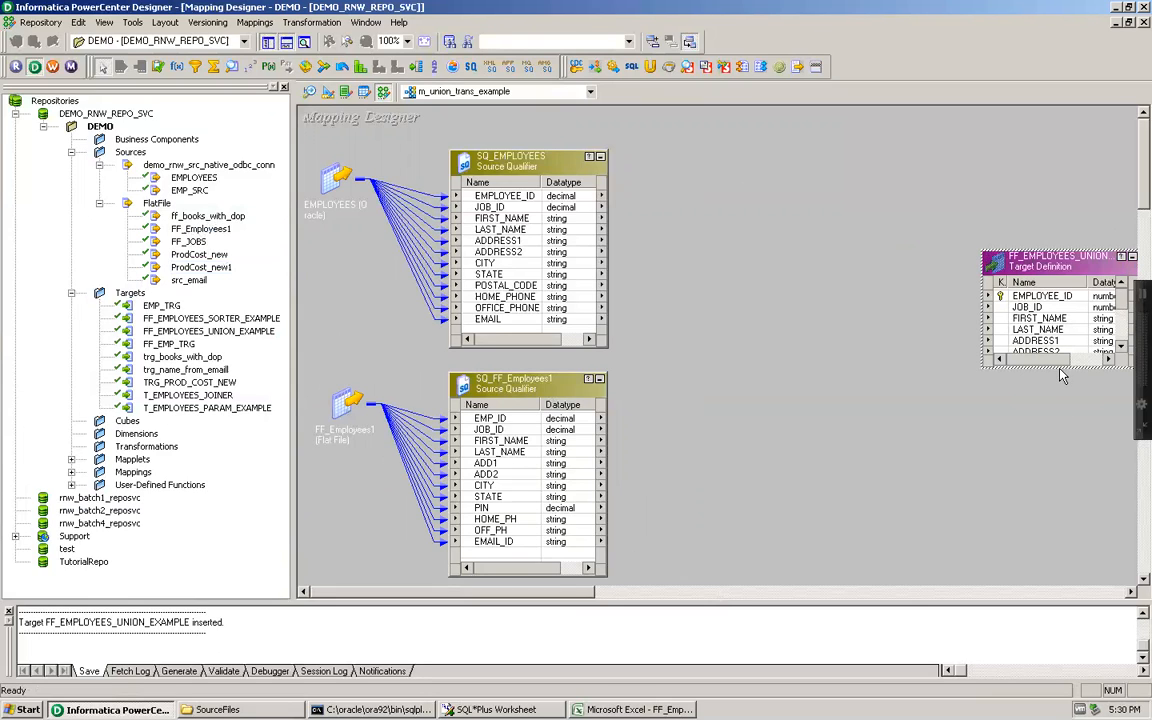
drag(1062, 375, 1062, 518)
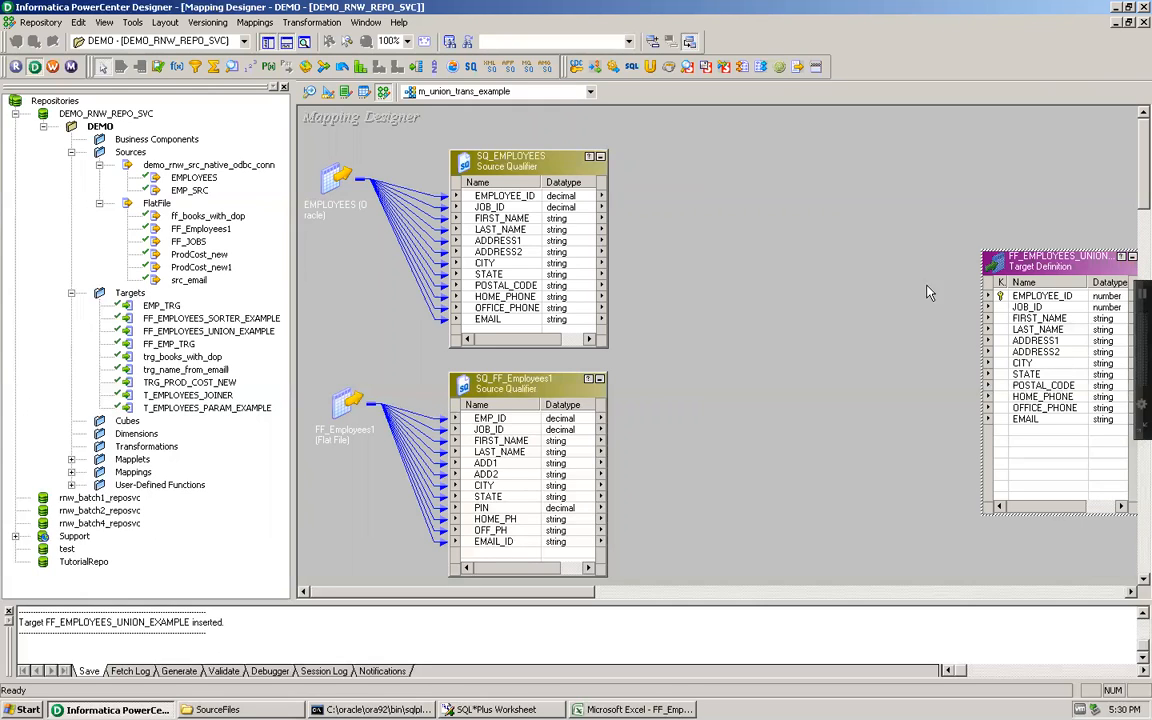
Create a Union transformation named un_employees, place it between the source qualifiers and the target, and enlarge it.
click(324, 27)
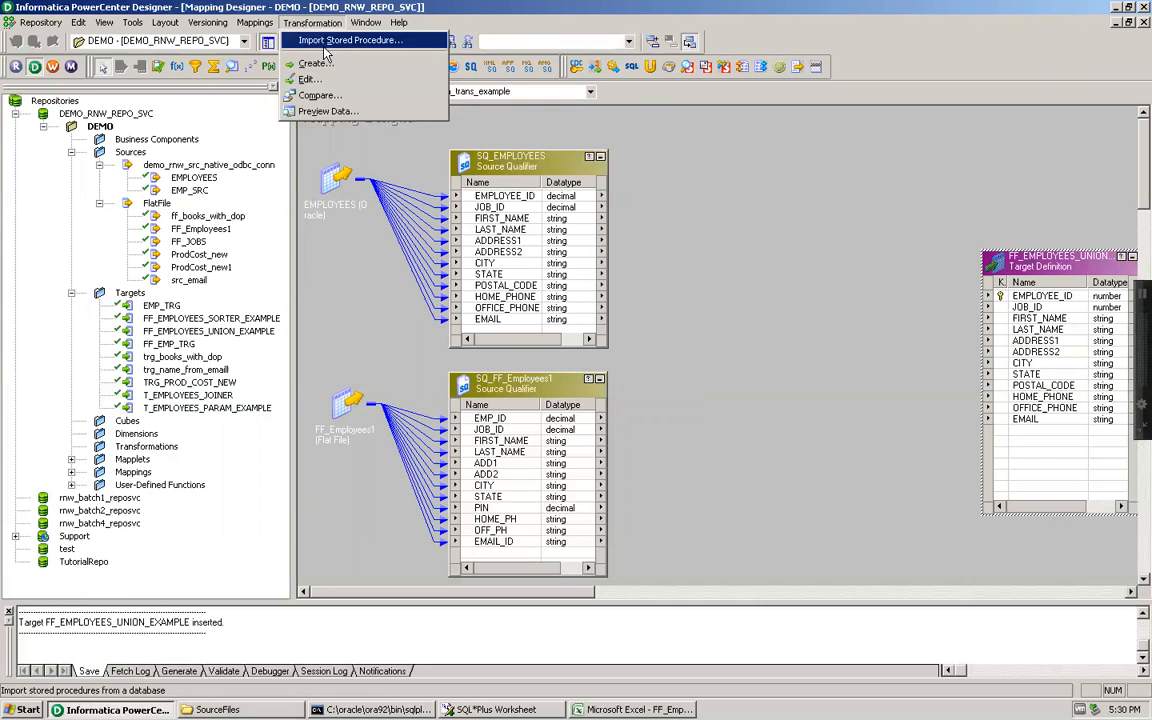
click(290, 63)
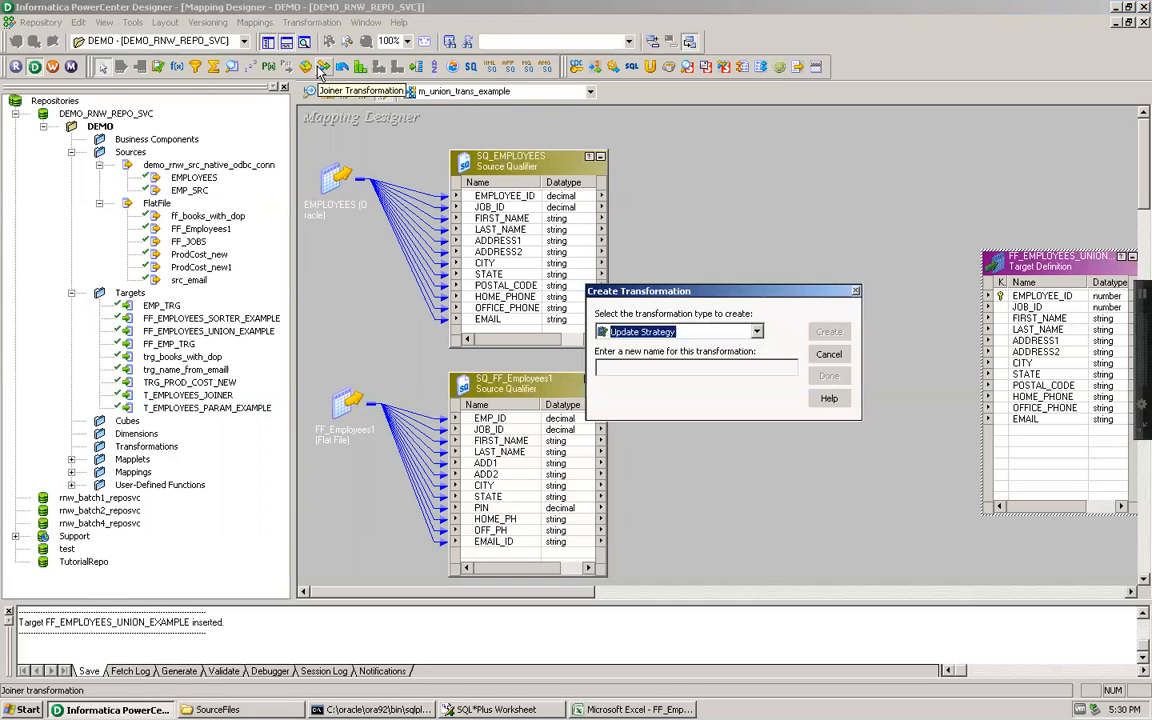
click(757, 332)
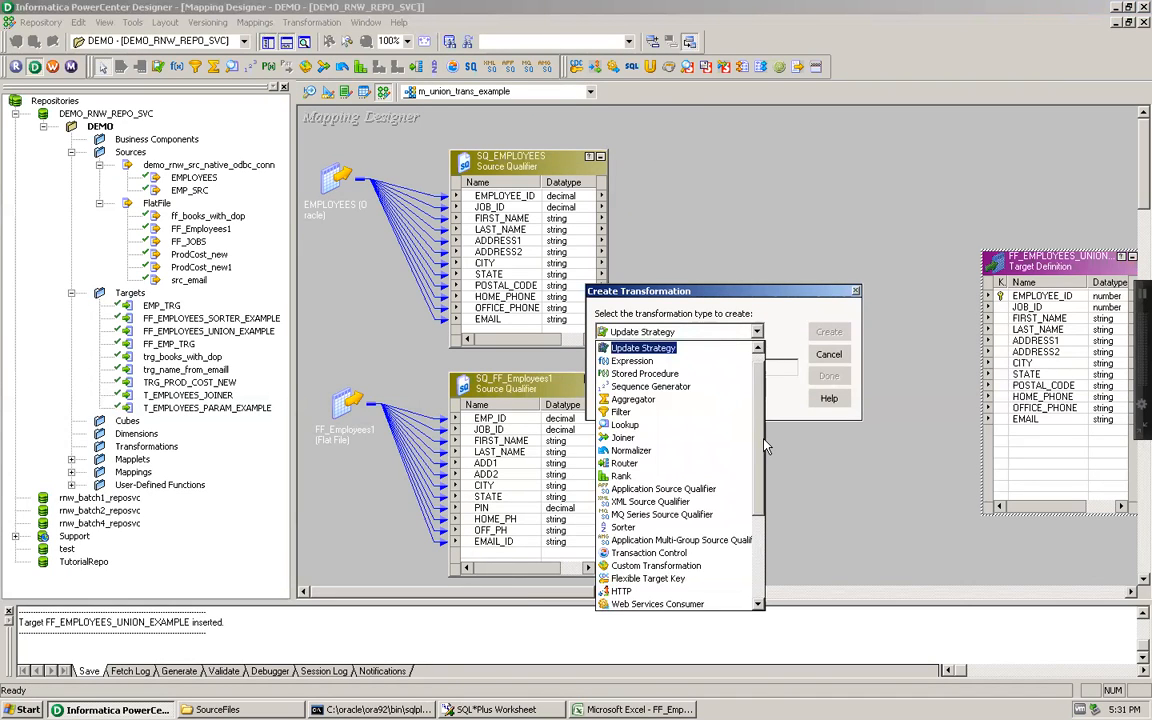
drag(761, 442, 757, 512)
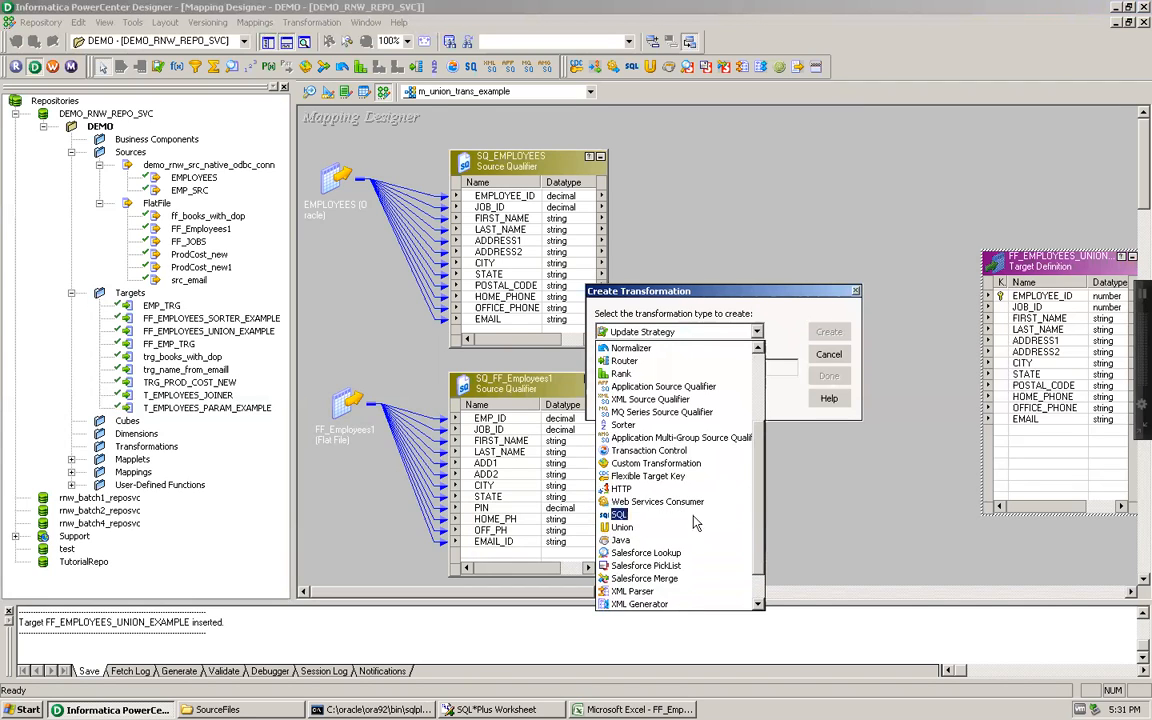
click(634, 539)
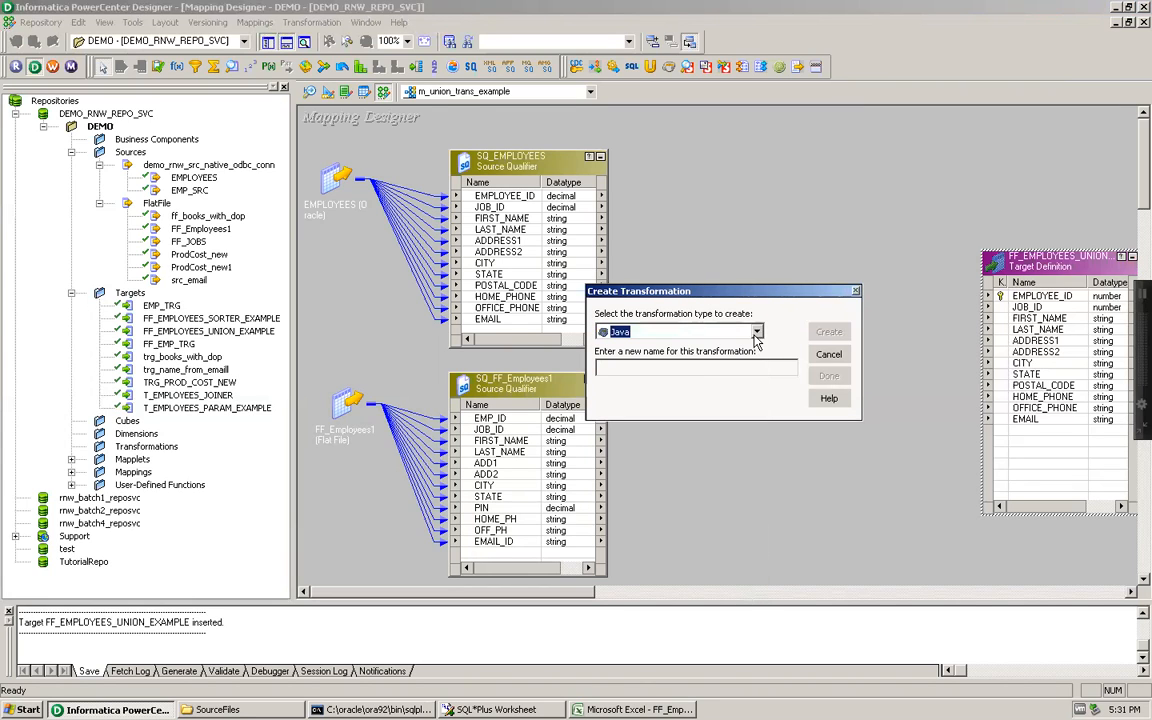
click(752, 331)
click(641, 491)
text(un_employees)
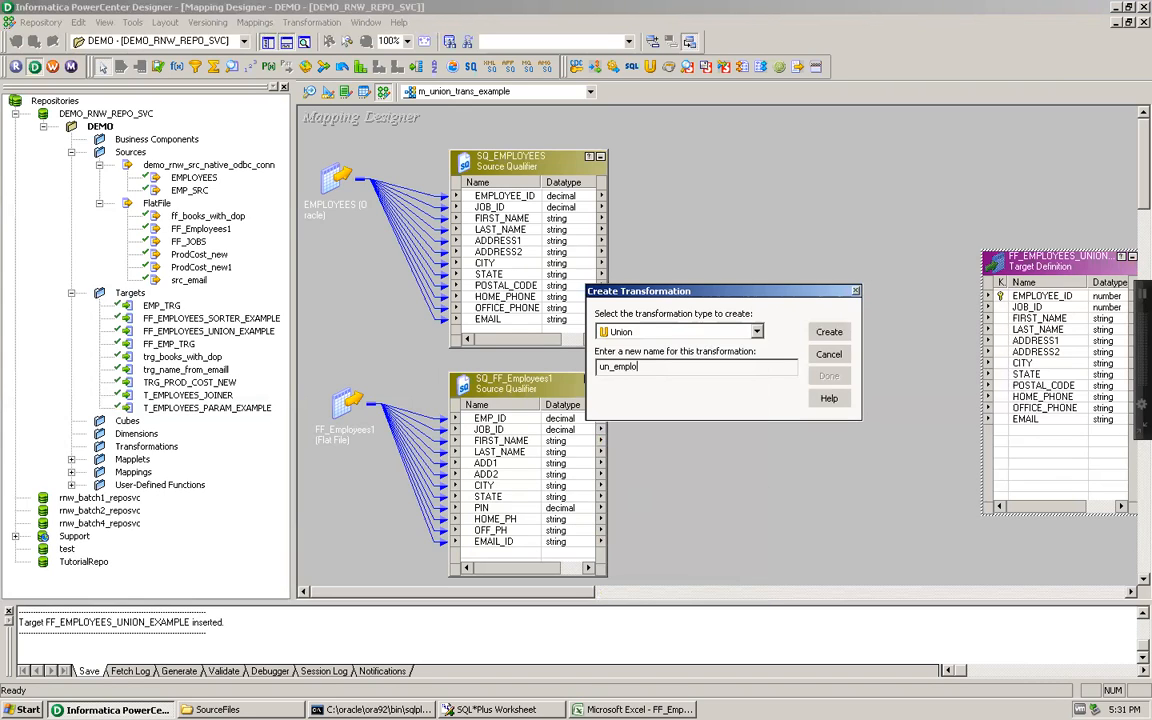
click(829, 332)
click(829, 376)
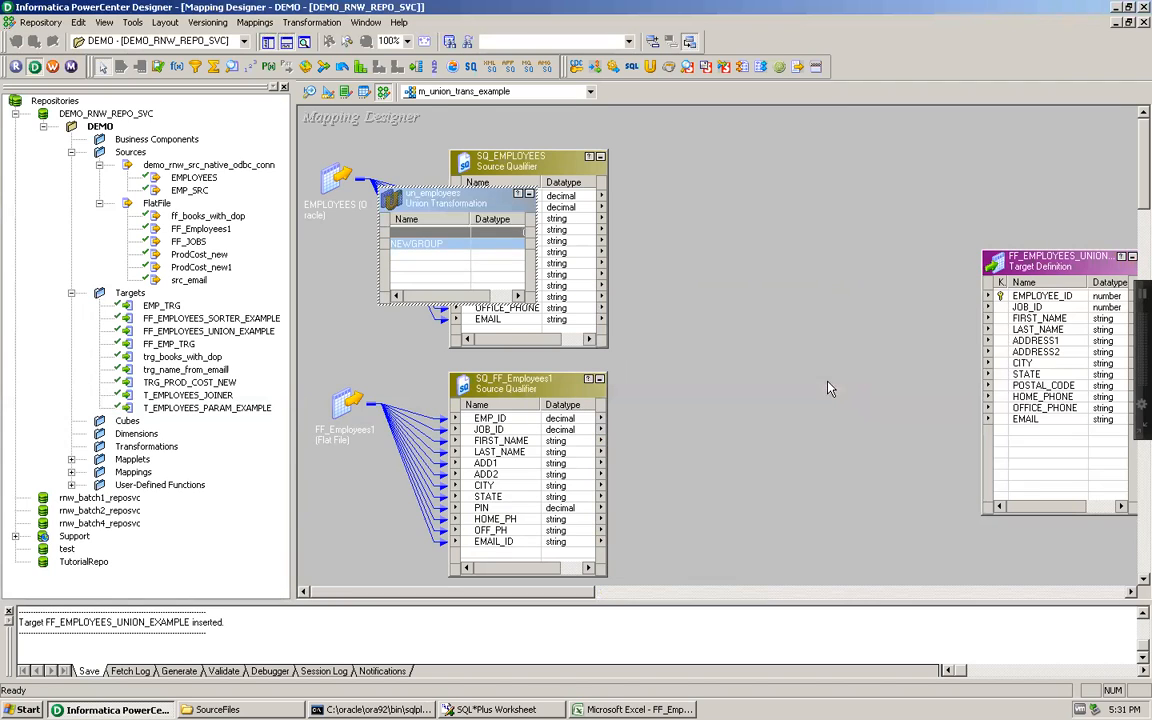
drag(469, 206, 765, 262)
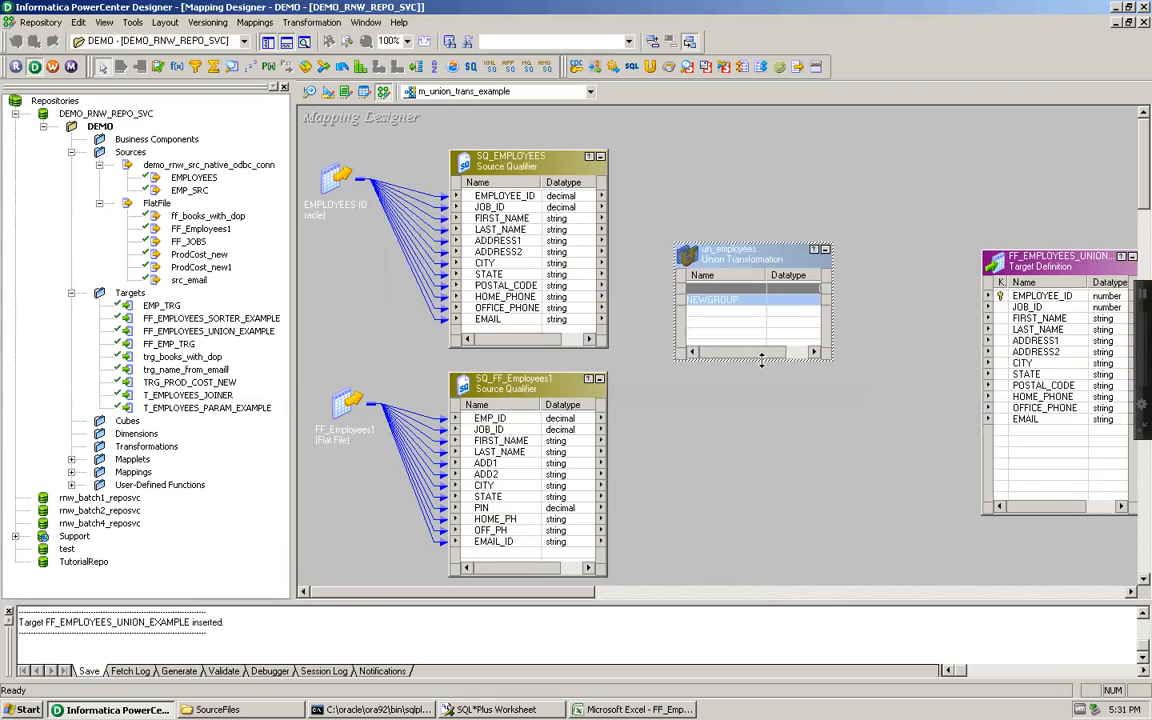
drag(761, 360, 780, 462)
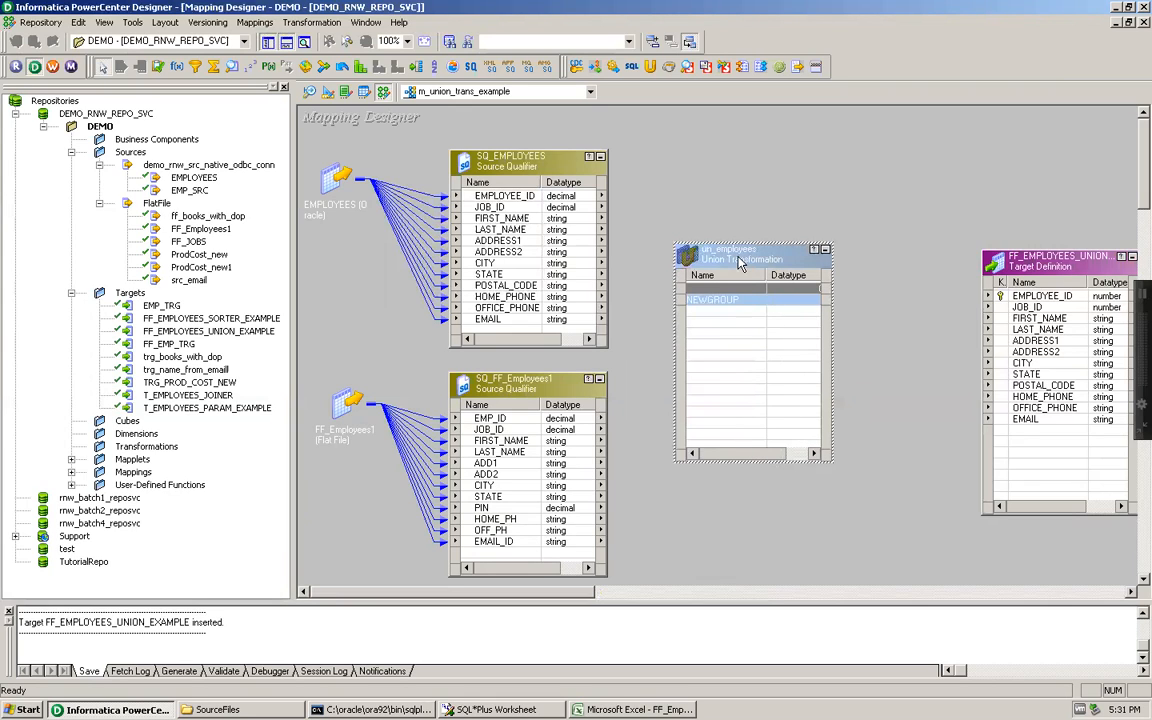
Copy and link all SQ_EMPLOYEES ports, EMPLOYEE_ID through EMAIL, into un_employees, then move and enlarge the union to show its ports.
click(530, 197)
key(shift+Down)
key(shift+Down)
key(shift+Down)
key(shift+Down)
key(shift+Down)
key(shift+Down)
key(shift+Down)
key(shift+Down)
key(shift+Down)
key(shift+Down)
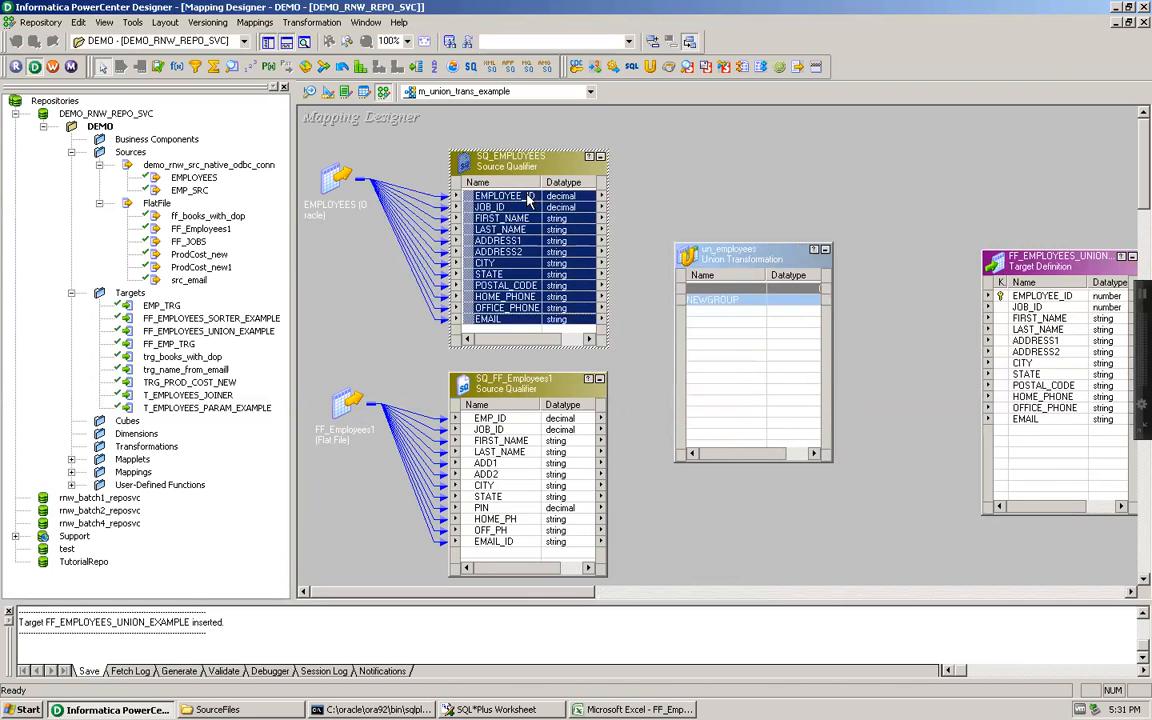
drag(522, 200, 733, 322)
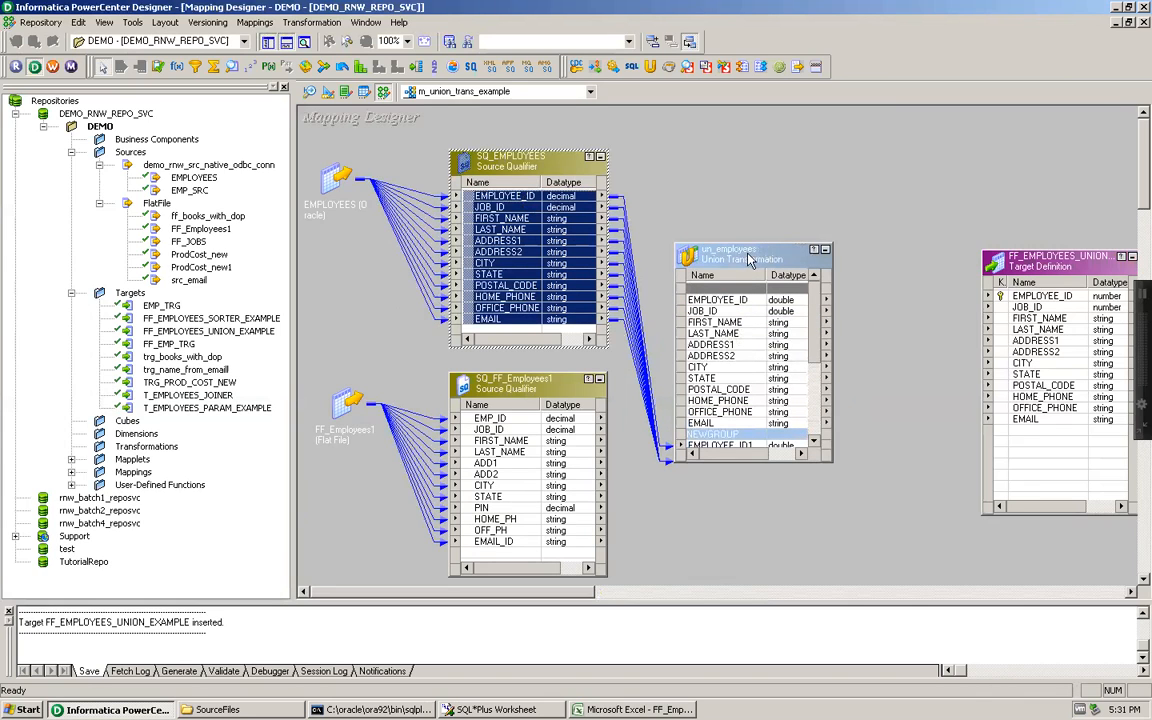
drag(750, 259, 782, 174)
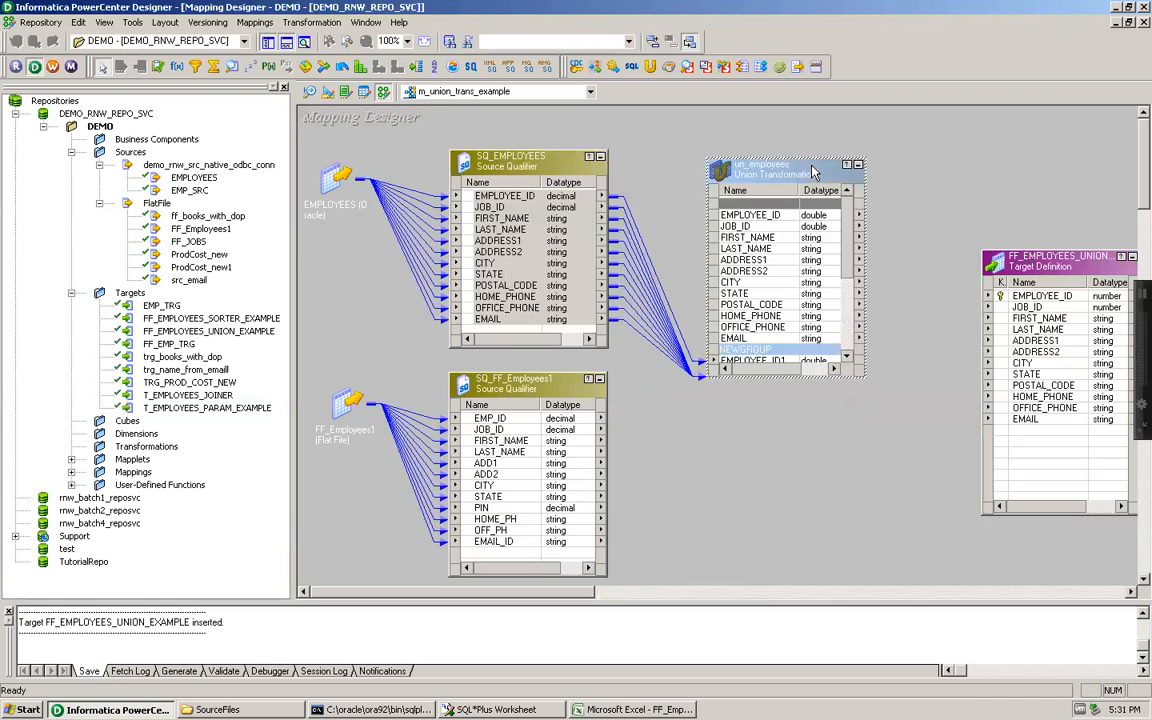
drag(800, 377, 802, 583)
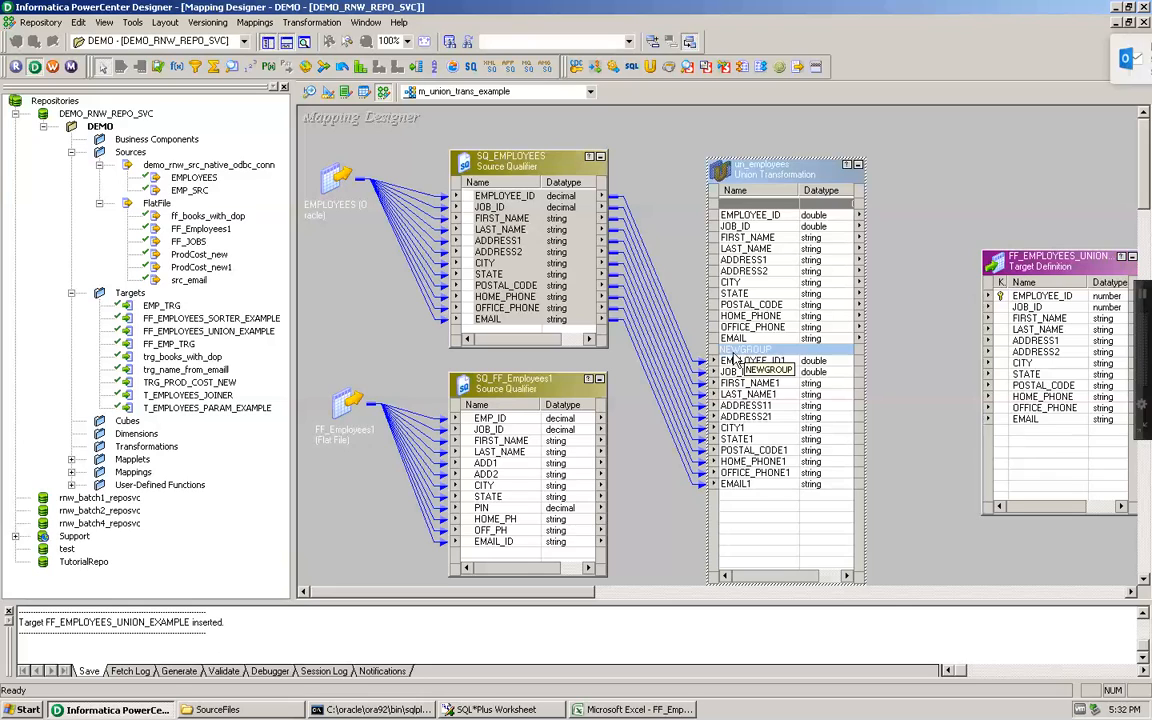
Open un_employees for editing and rename its existing input group as EMPLOYEES_ORACLE.
double_click(785, 176)
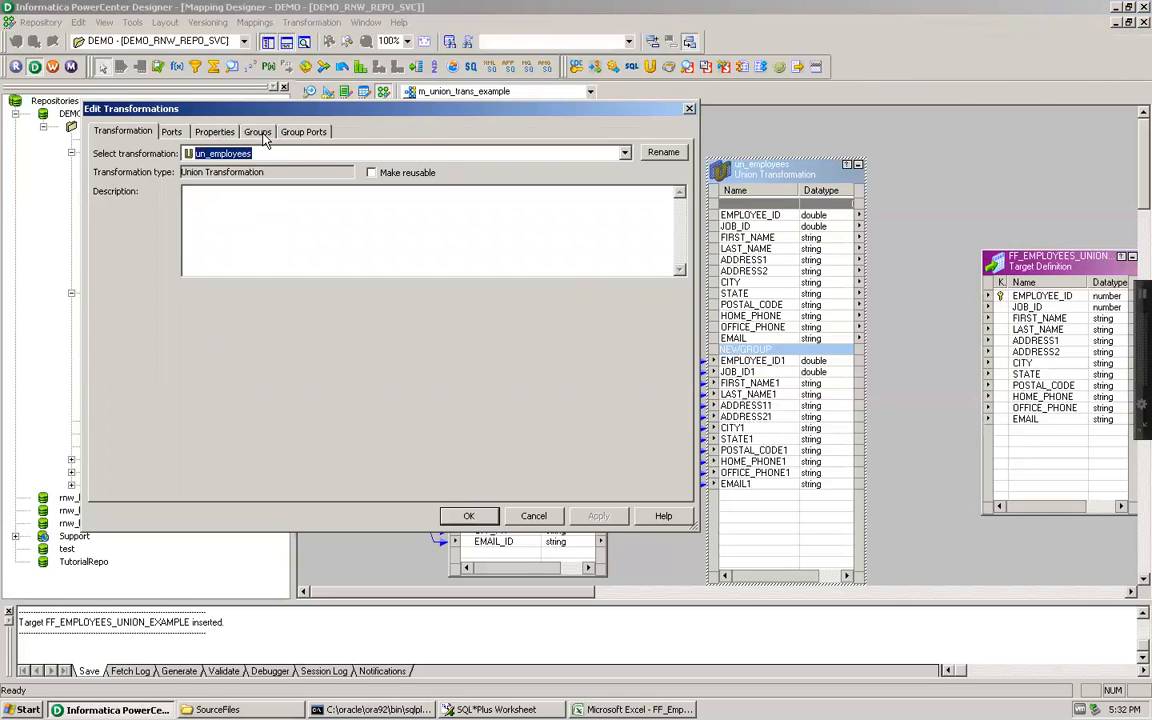
click(257, 132)
click(157, 224)
click(158, 224)
drag(158, 224, 108, 227)
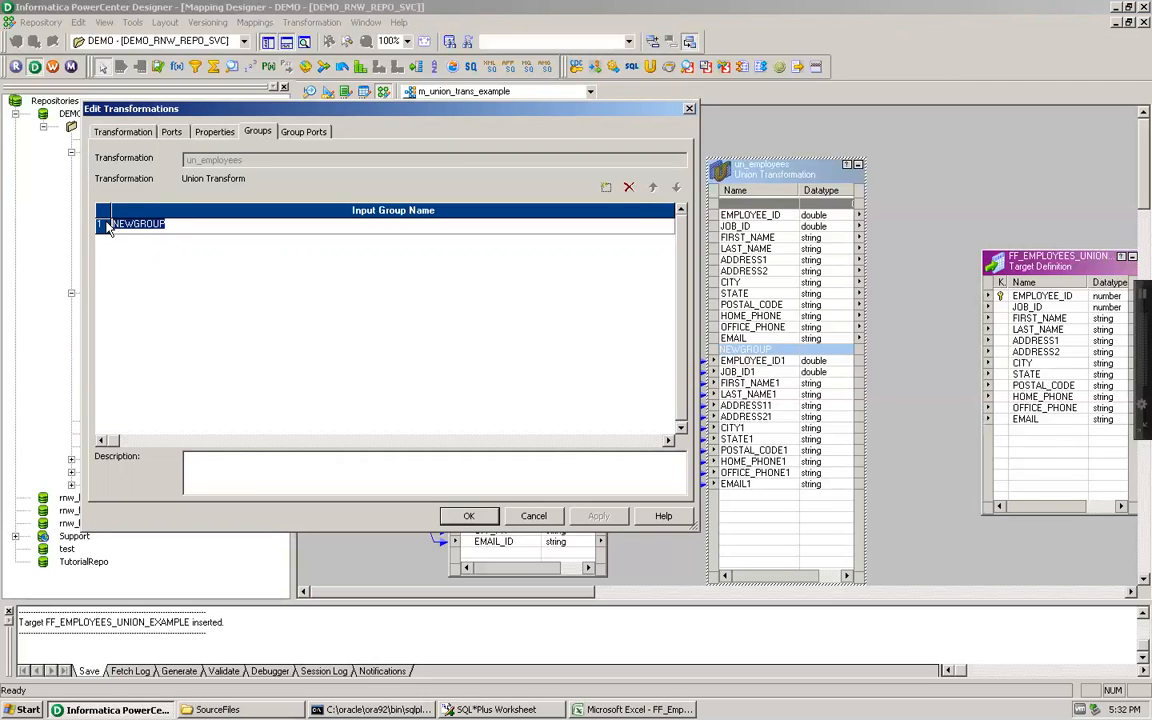
text(EMPLOYEES_ORACLE)
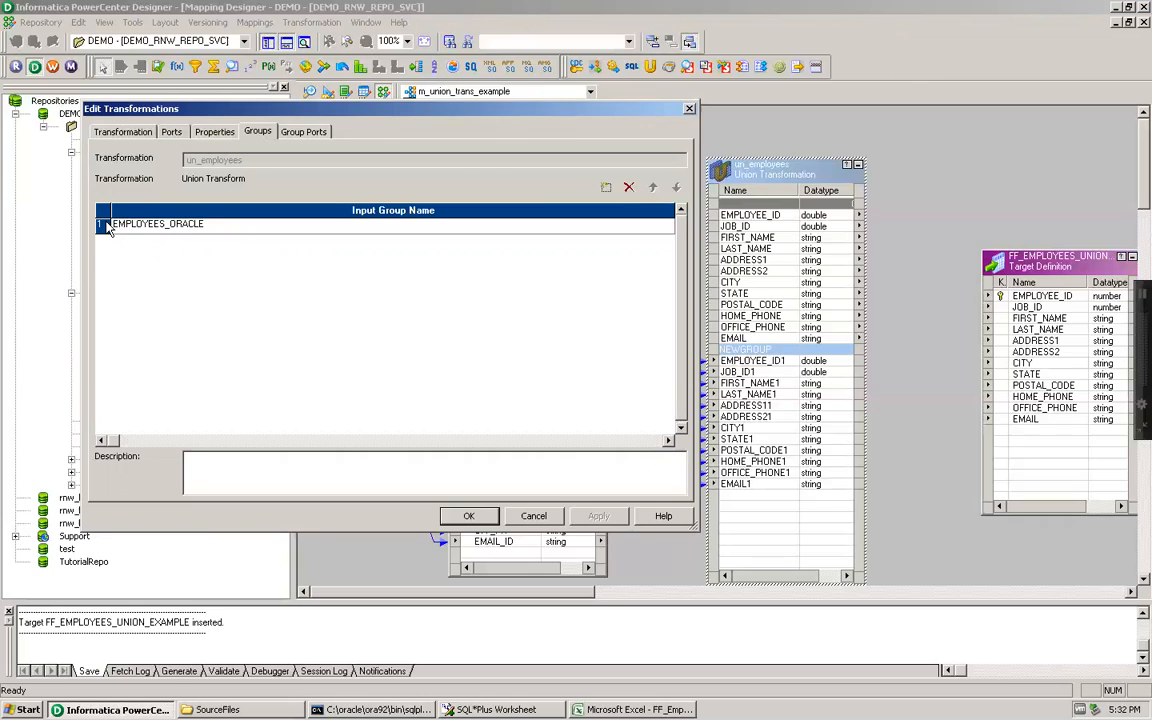
Add a second input group named EMPLOYEES_CSV to un_employees, apply the changes, and bring that group's ports into view.
click(605, 188)
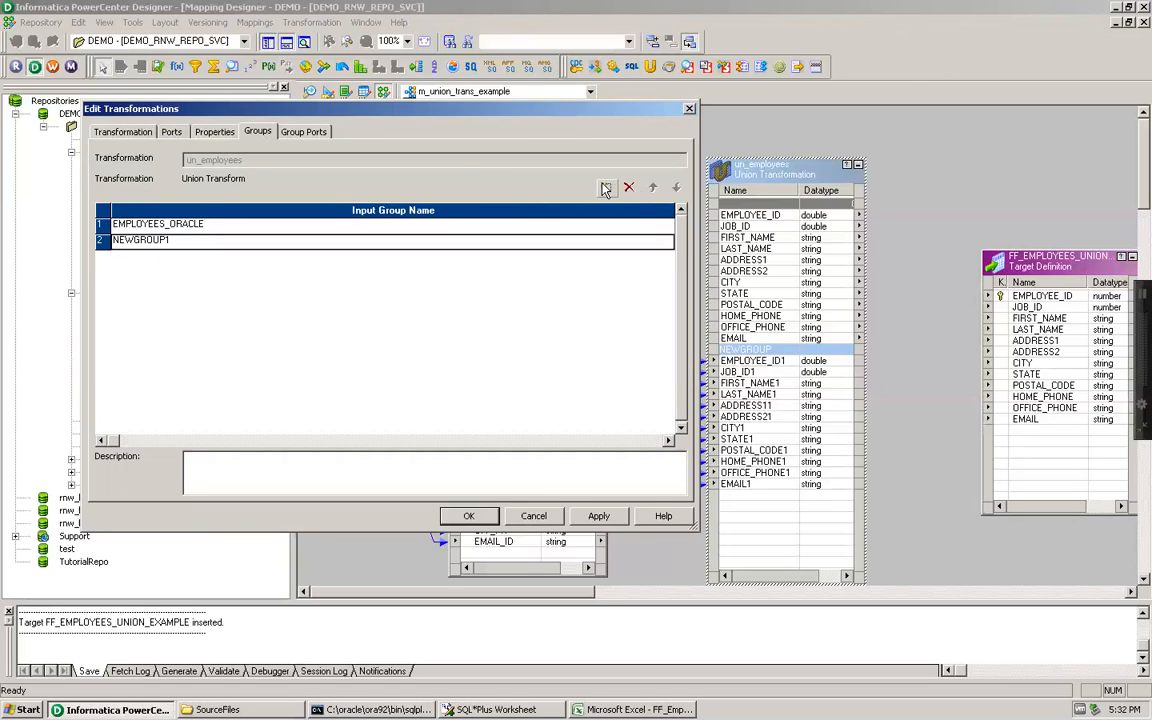
click(171, 241)
drag(171, 241, 62, 247)
text(EMPLOYEES_CSV)
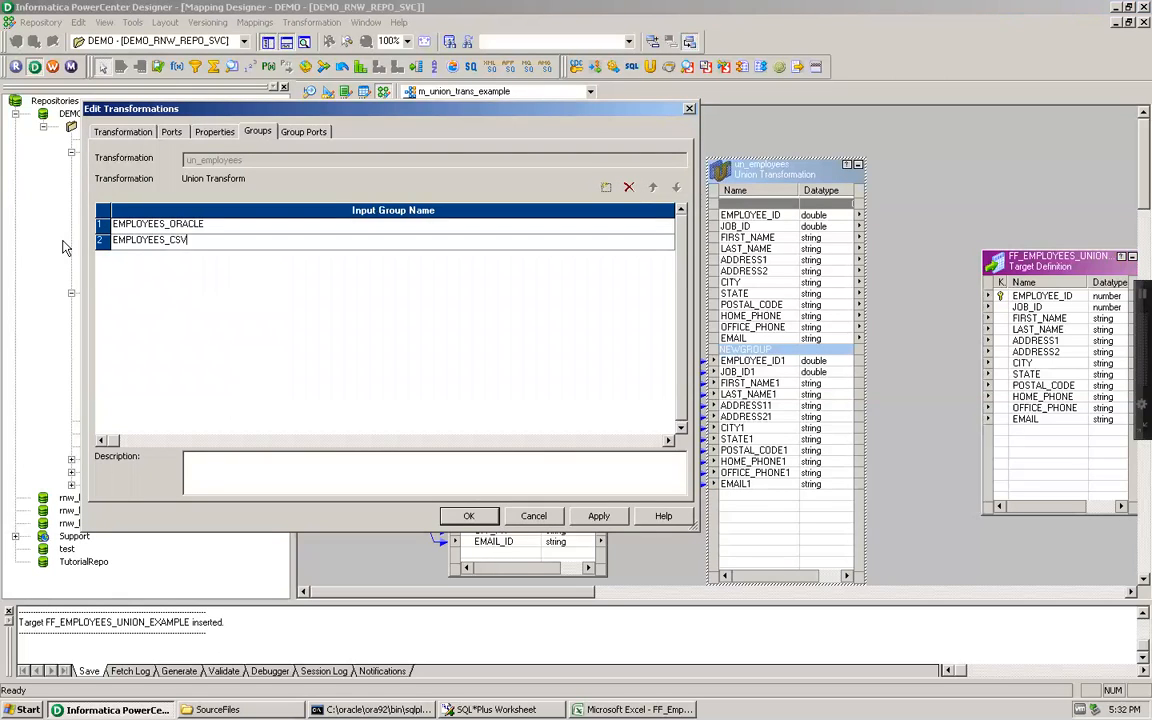
click(599, 517)
click(468, 515)
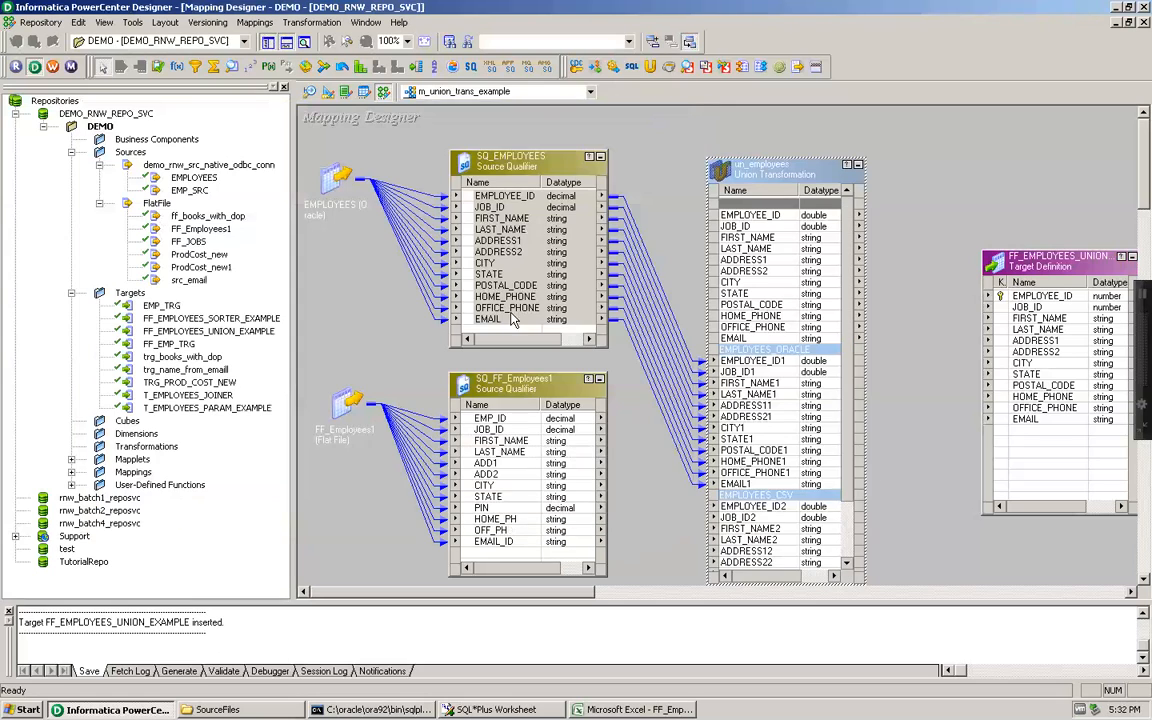
drag(847, 473, 847, 545)
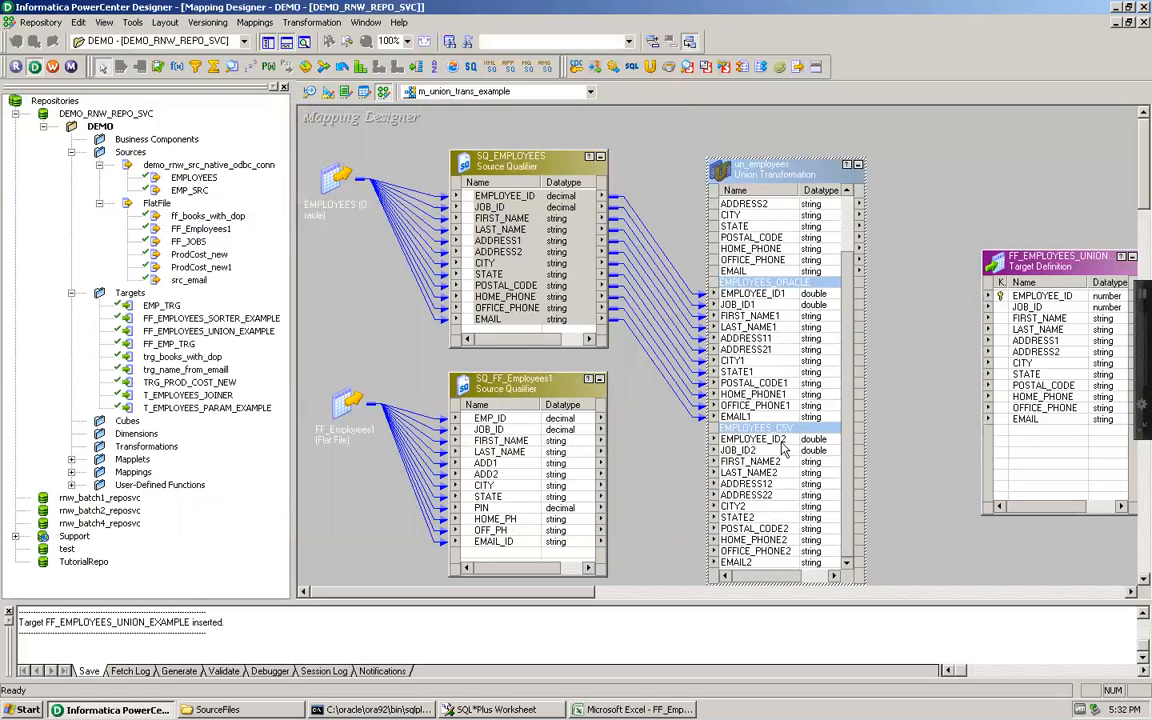
Link all SQ_FF_Employees1 ports, EMP_ID through EMAIL_ID, to the EMPLOYEES_CSV input group of un_employees, starting at EMPLOYEE_ID2.
click(520, 420)
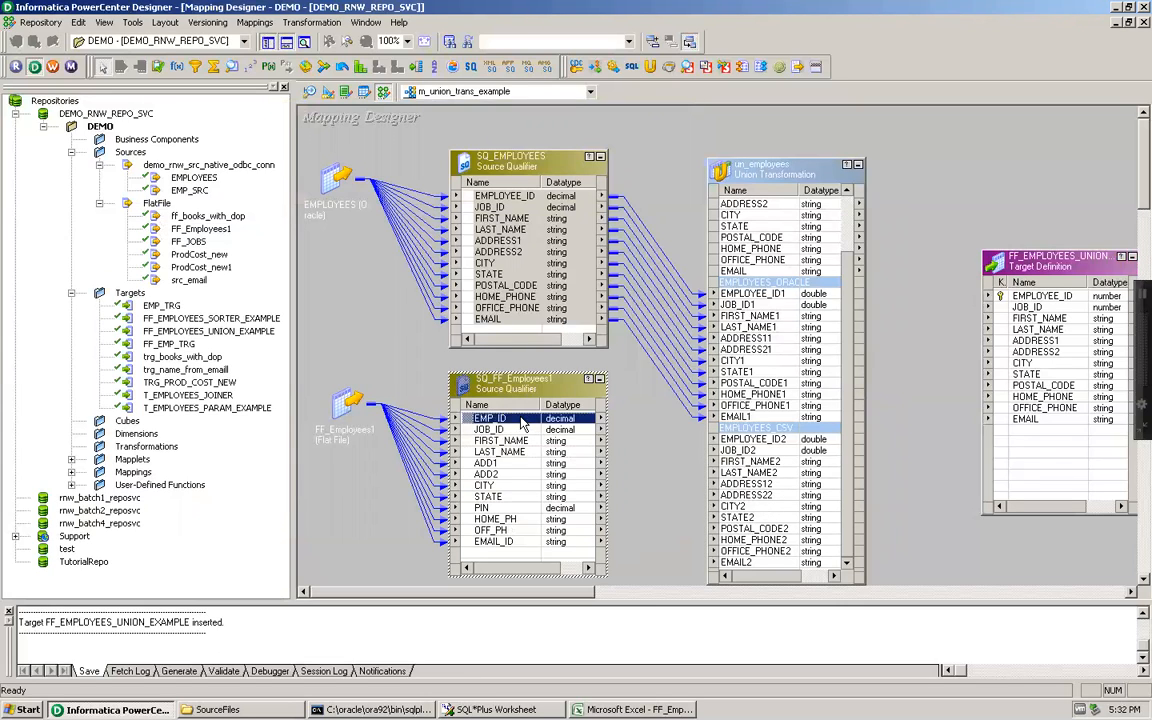
key(shift+Down)
key(shift+Down)
key(shift+Down)
key(shift+Down)
key(shift+Down)
key(shift+Down)
key(shift+Down)
key(shift+Down)
key(shift+Down)
key(shift+Down)
key(shift+Down)
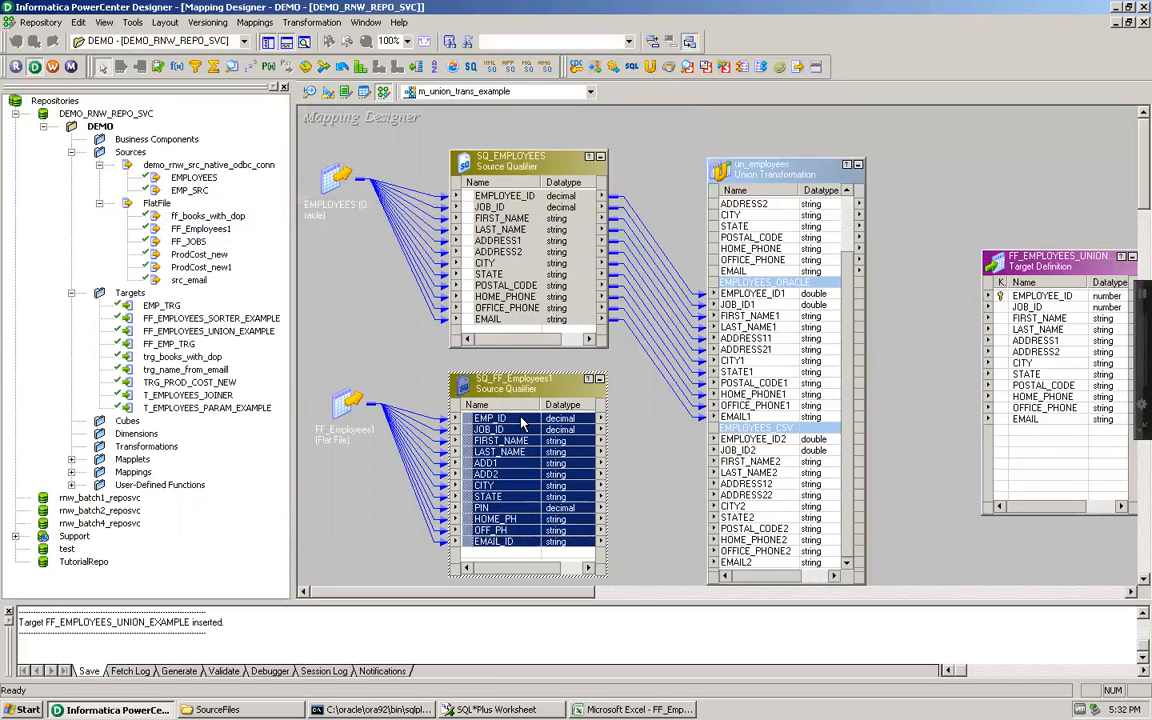
drag(521, 420, 679, 428)
drag(545, 425, 765, 445)
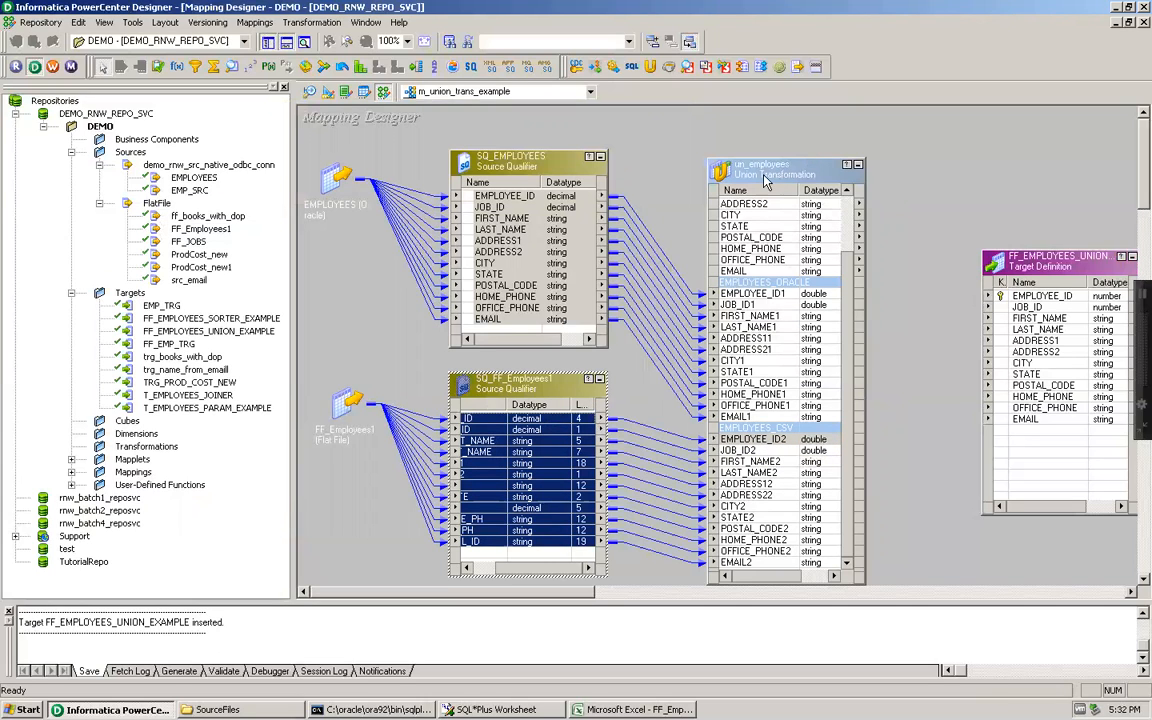
Examine the output and input group port definitions of un_employees and close its editor.
double_click(765, 181)
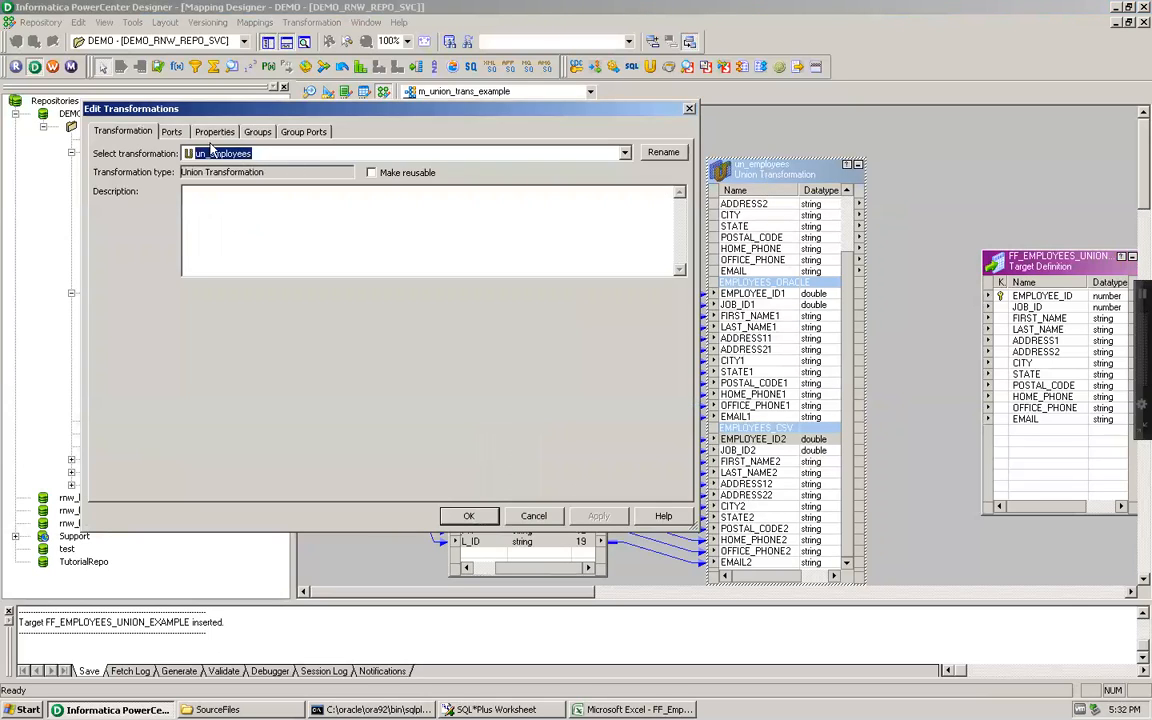
click(174, 132)
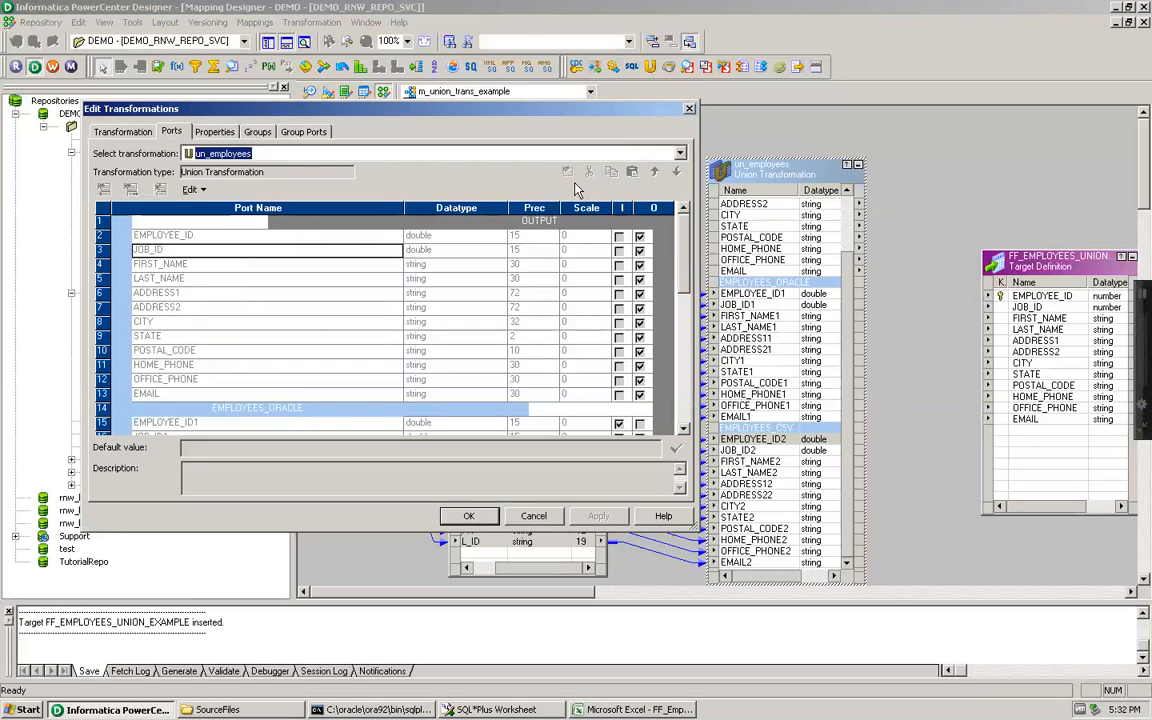
mouse_move(686, 265)
mouse_down()
mouse_move(687, 403)
mouse_move(689, 262)
mouse_up()
click(468, 515)
Link the output ports of un_employees, EMPLOYEE_ID through EMAIL, to the matching ports of the FF_EMPLOYEES_UNION_EXAMPLE target.
drag(844, 305, 844, 209)
click(787, 217)
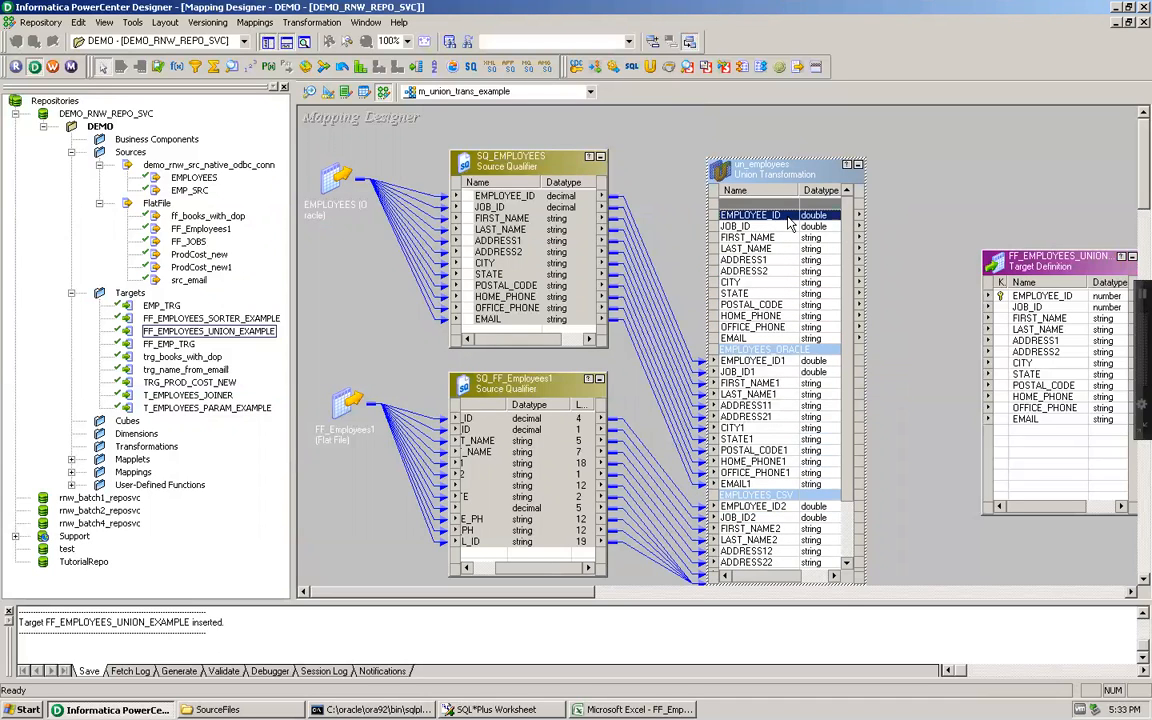
key(shift+Down)
key(shift+Down)
key(shift+Down)
key(shift+Down)
key(shift+Down)
key(shift+Down)
key(shift+Down)
key(shift+Down)
key(shift+Down)
key(shift+Down)
key(shift+Down)
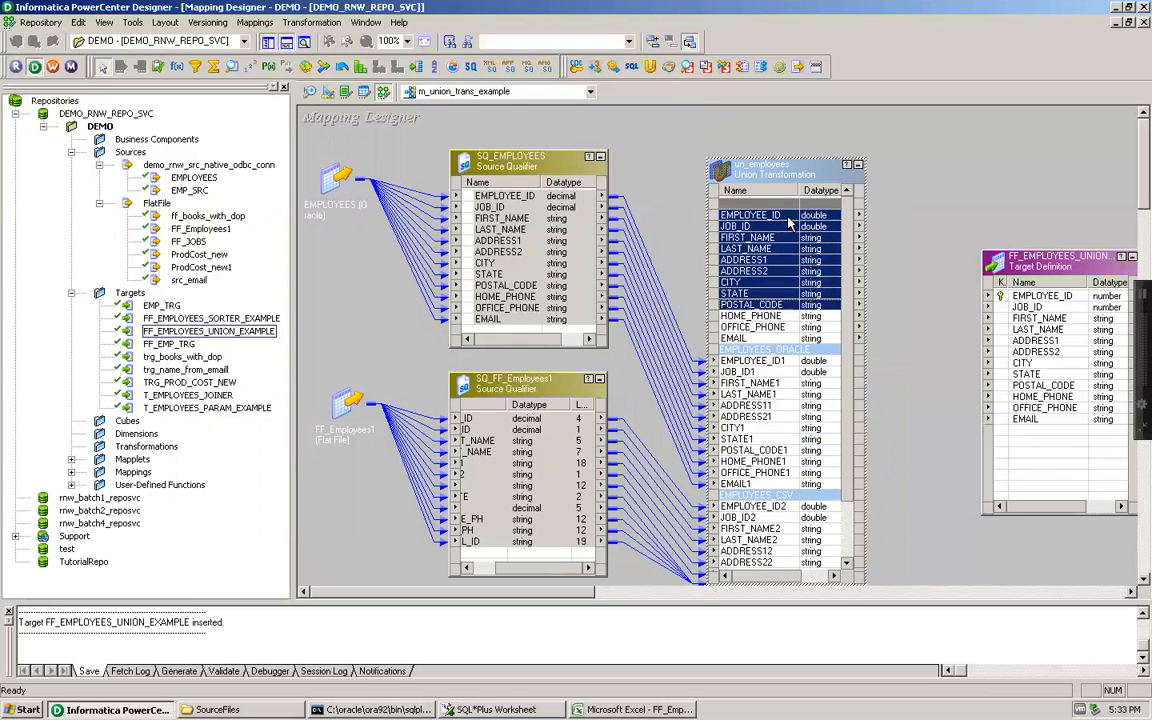
drag(788, 217, 1031, 303)
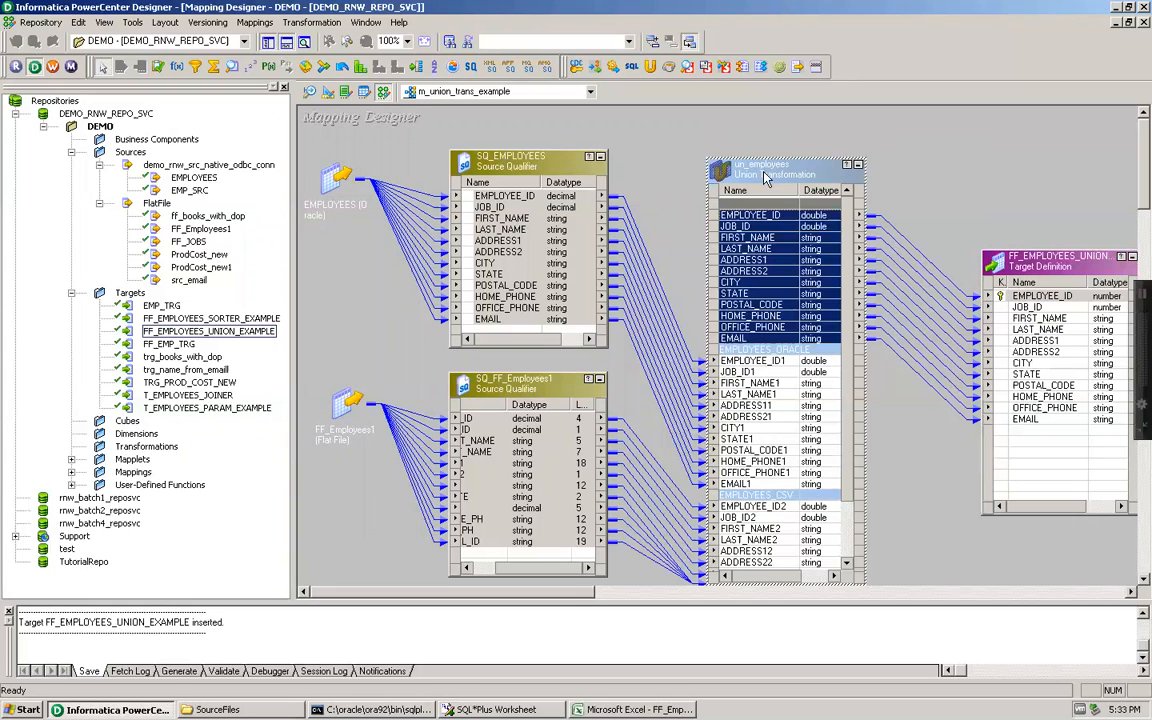
Examine the ports and properties of un_employees, including the Output Is Deterministic attribute, and close its editor.
double_click(714, 166)
click(171, 132)
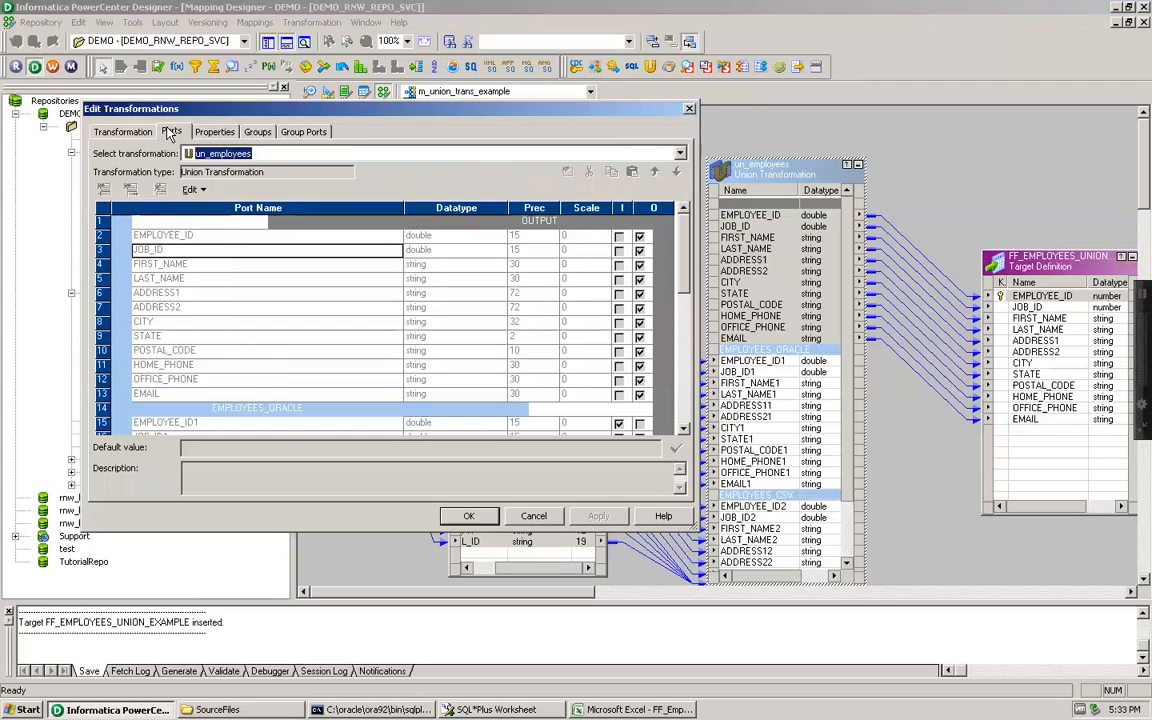
click(213, 132)
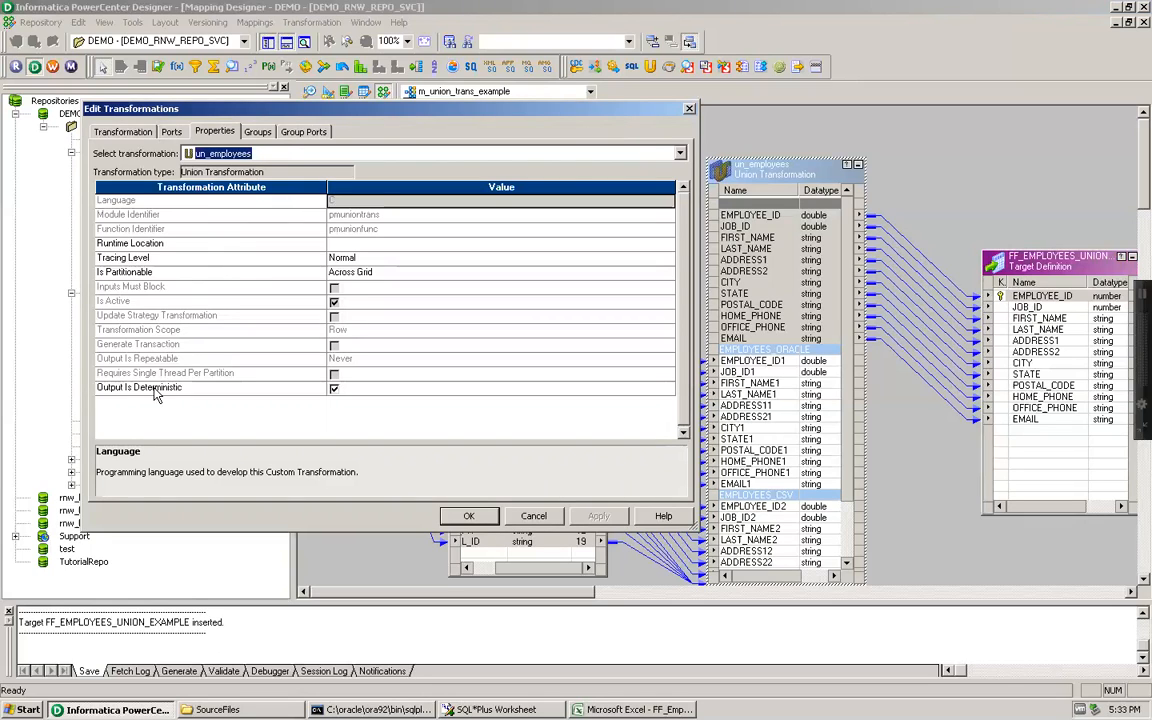
click(156, 390)
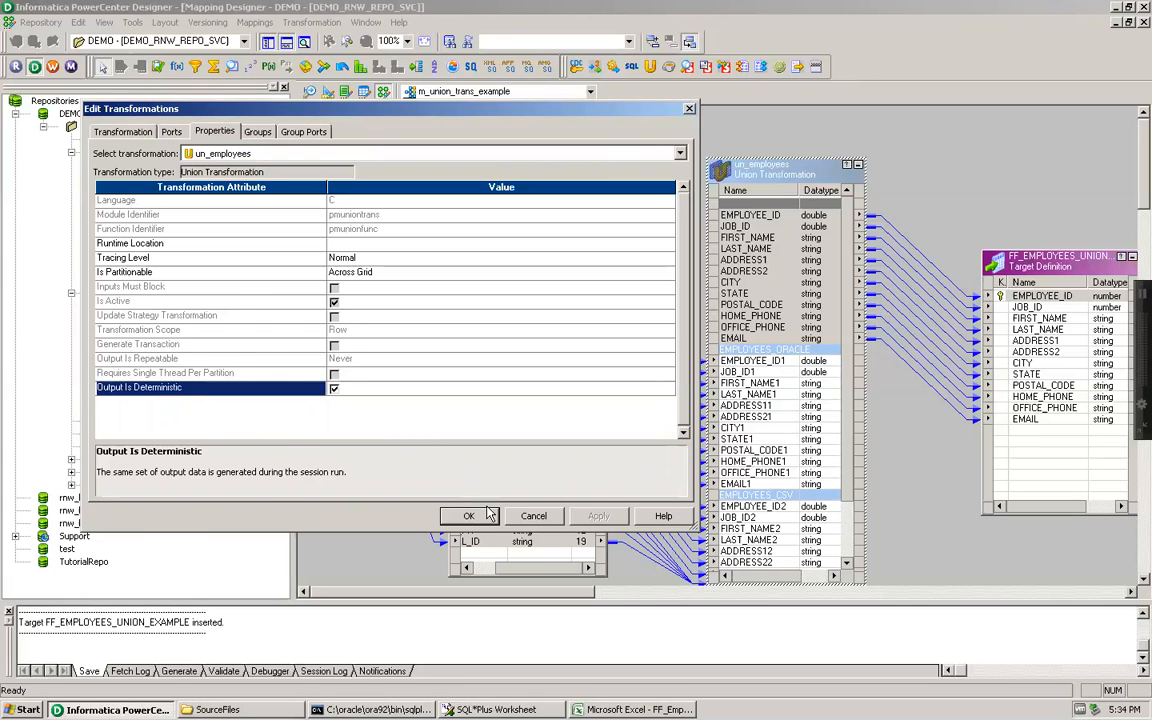
click(468, 515)
Save the mapping and generate the workflow wf_m_union_trans_example with the non-reusable session s_m_union_trans_example on DEMO_RNW_INTG_SVC.
key(ctrl+s)
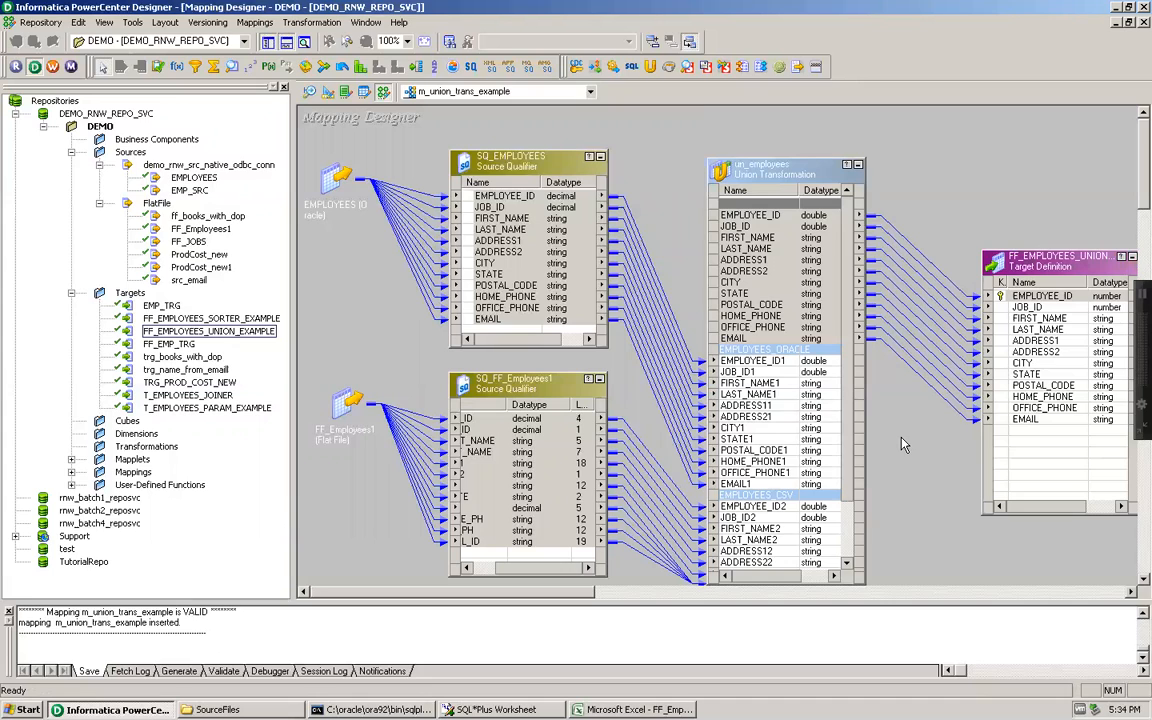
click(255, 22)
click(272, 278)
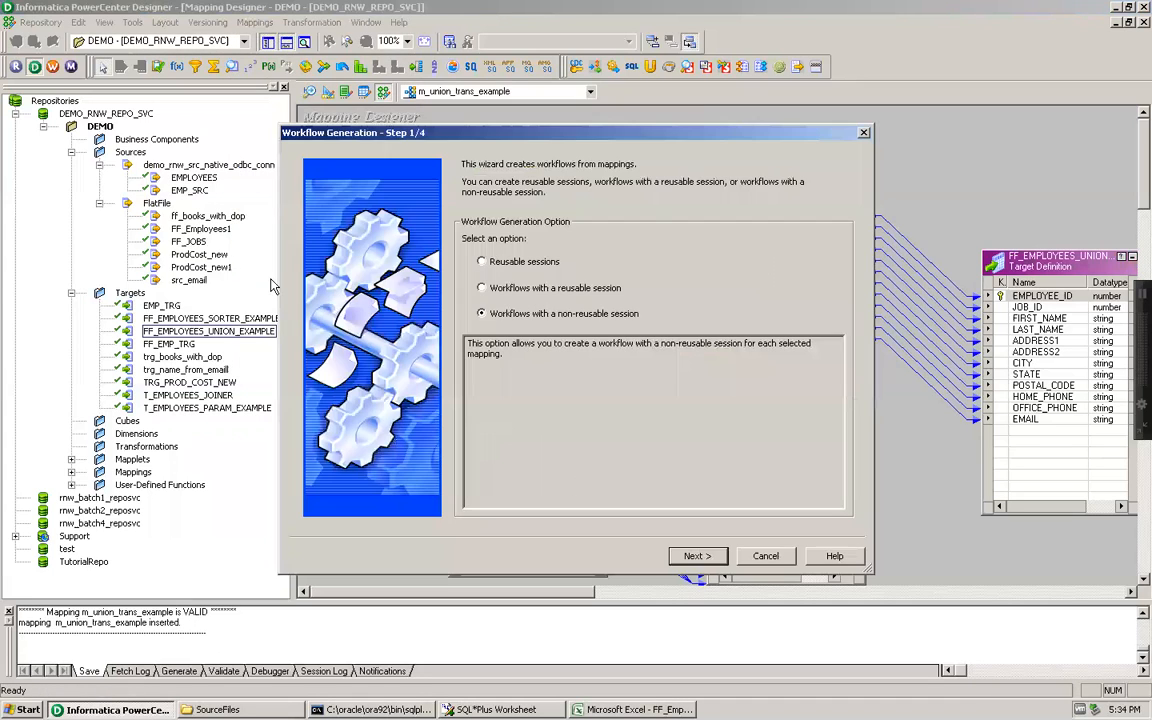
click(697, 556)
click(697, 556)
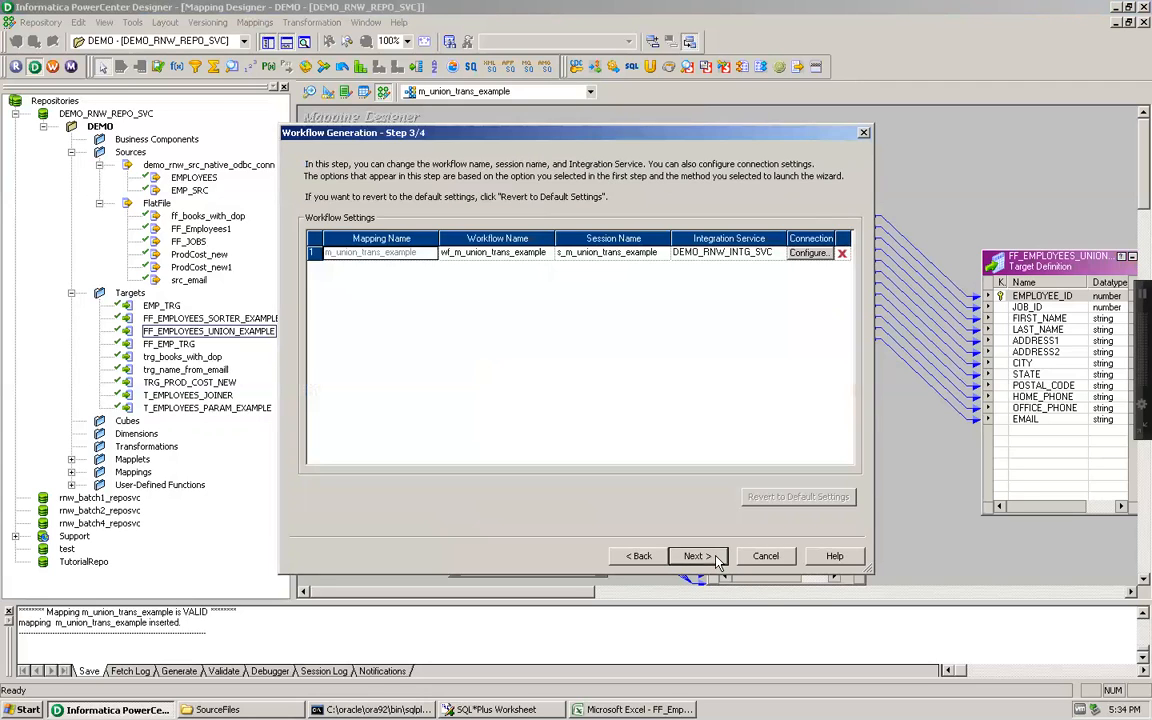
click(697, 556)
click(716, 562)
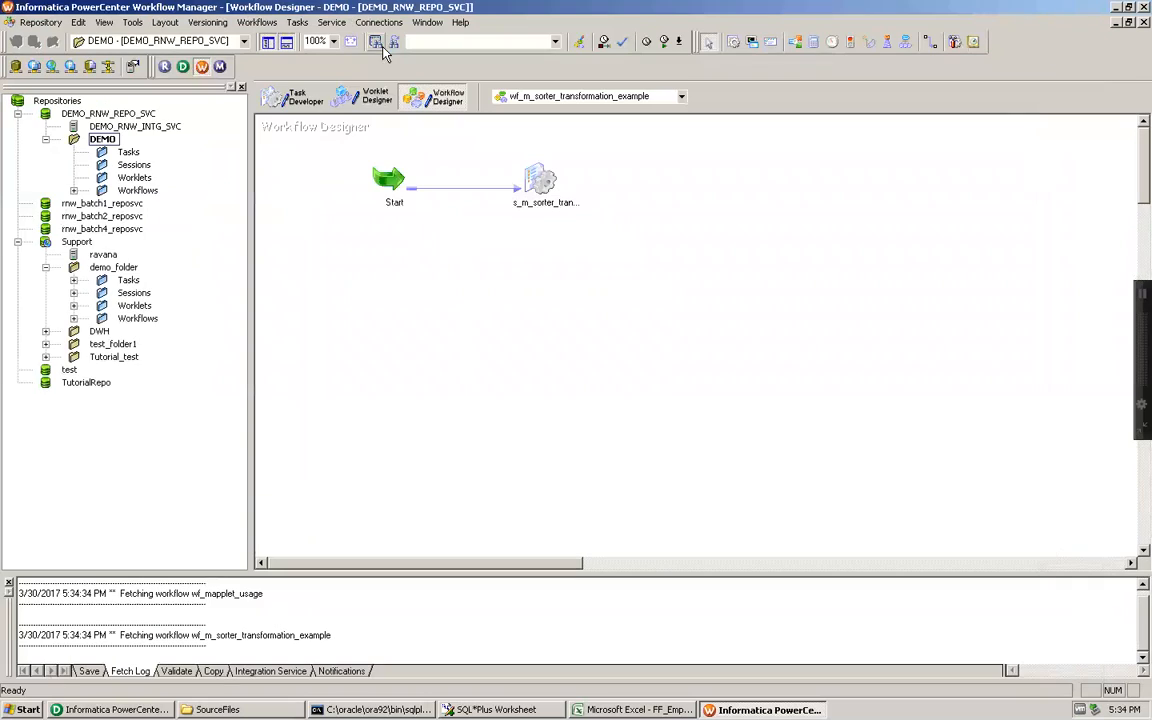
In Workflow Manager, open wf_m_union_trans_example from the DEMO folder's workflows in the Workflow Designer.
click(73, 190)
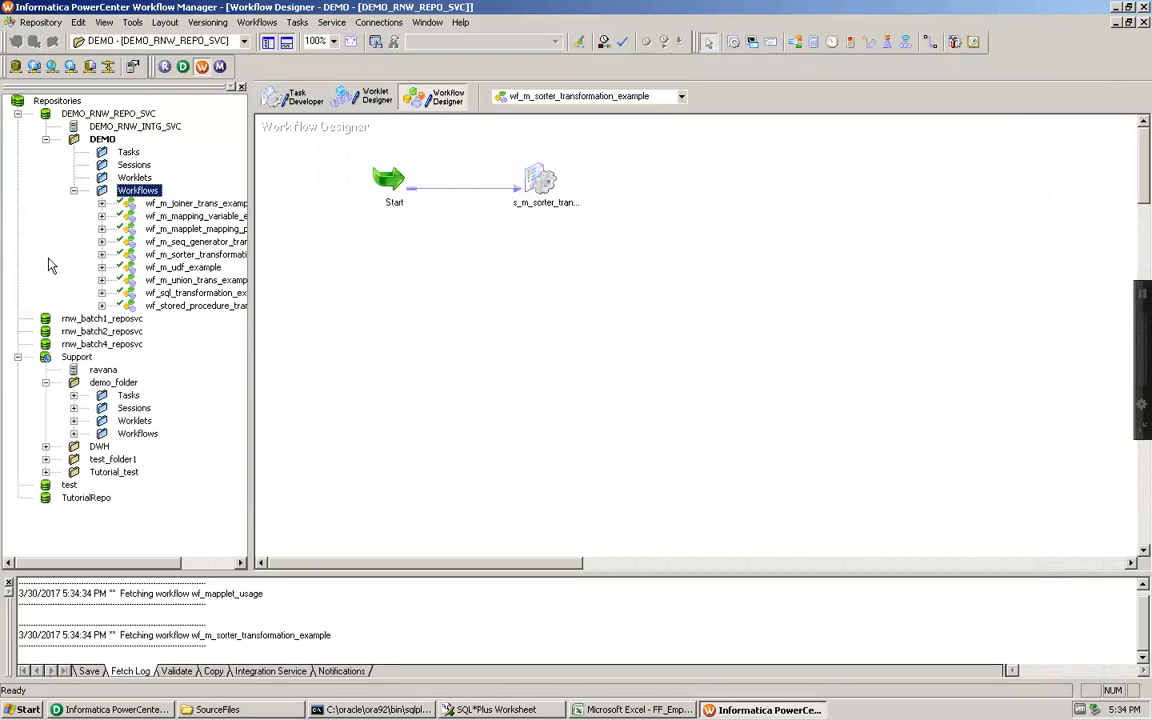
click(25, 356)
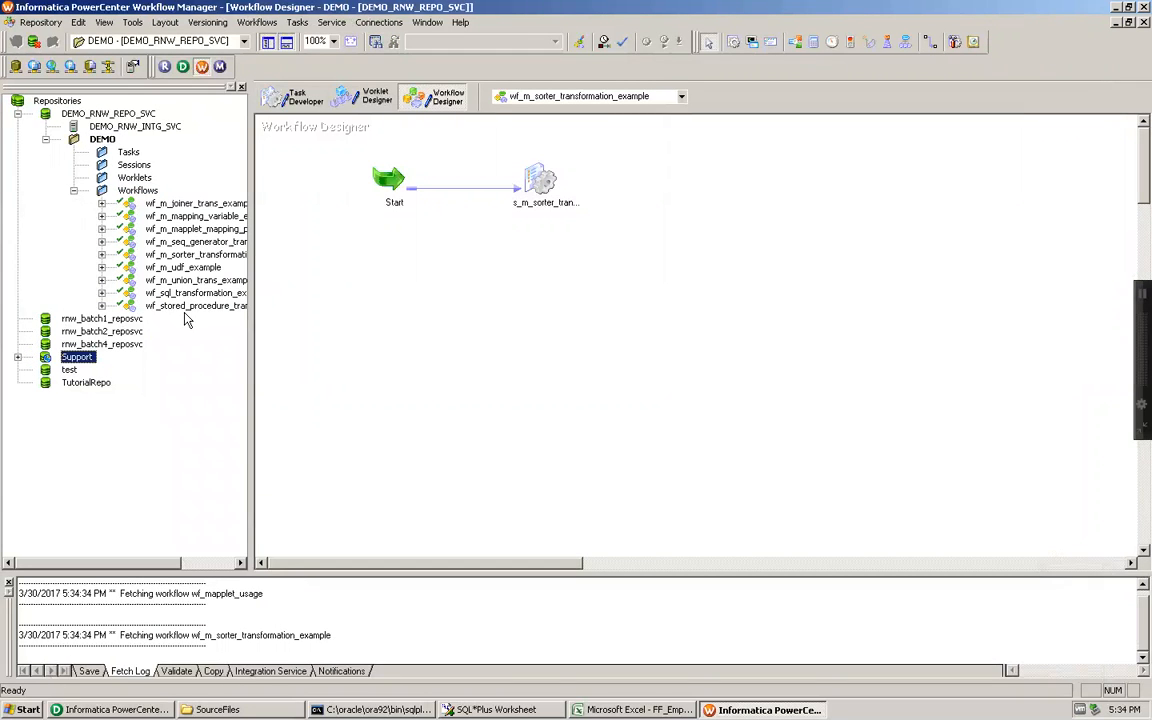
drag(192, 285, 603, 242)
Edit the session s_m_union_trans_example and set its $Source connection value to the Oracle connection demo_rnw_src_infa_odbc_conn.
double_click(533, 197)
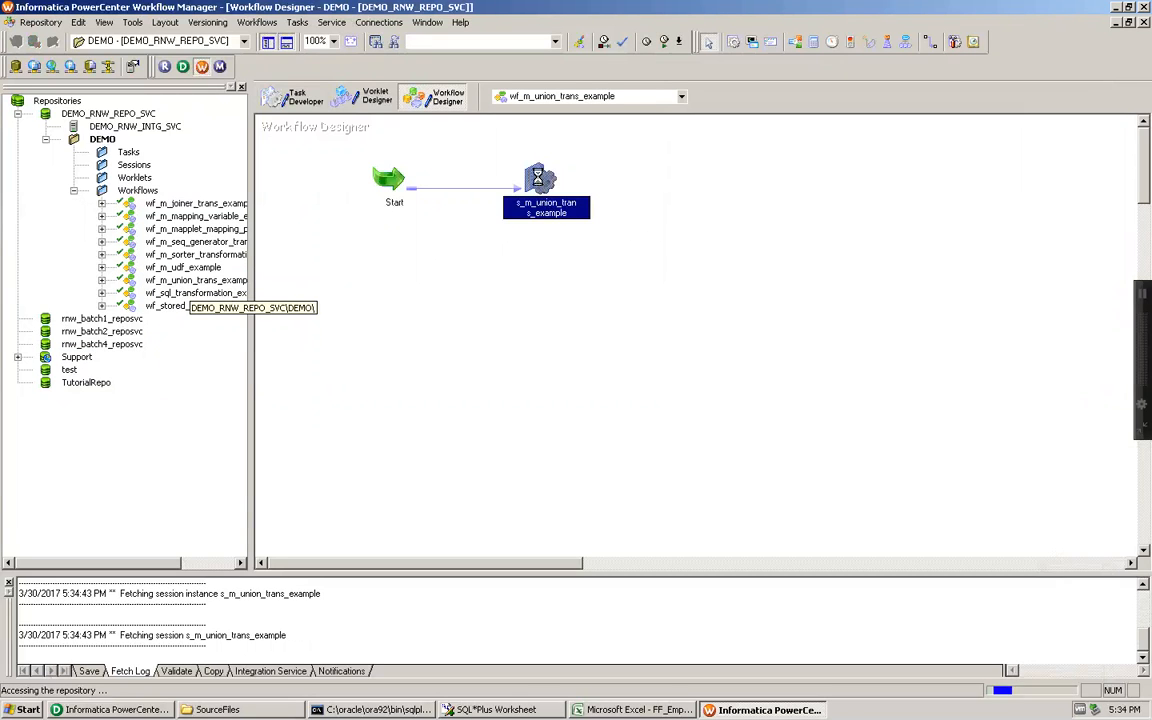
click(249, 34)
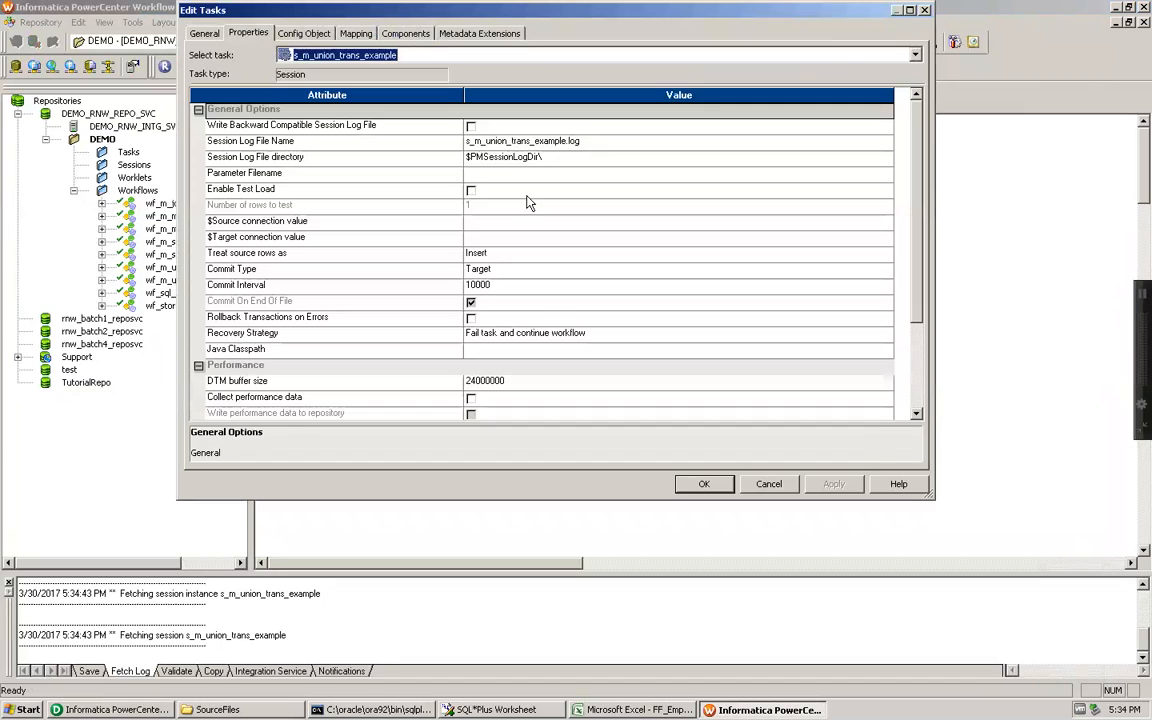
click(496, 224)
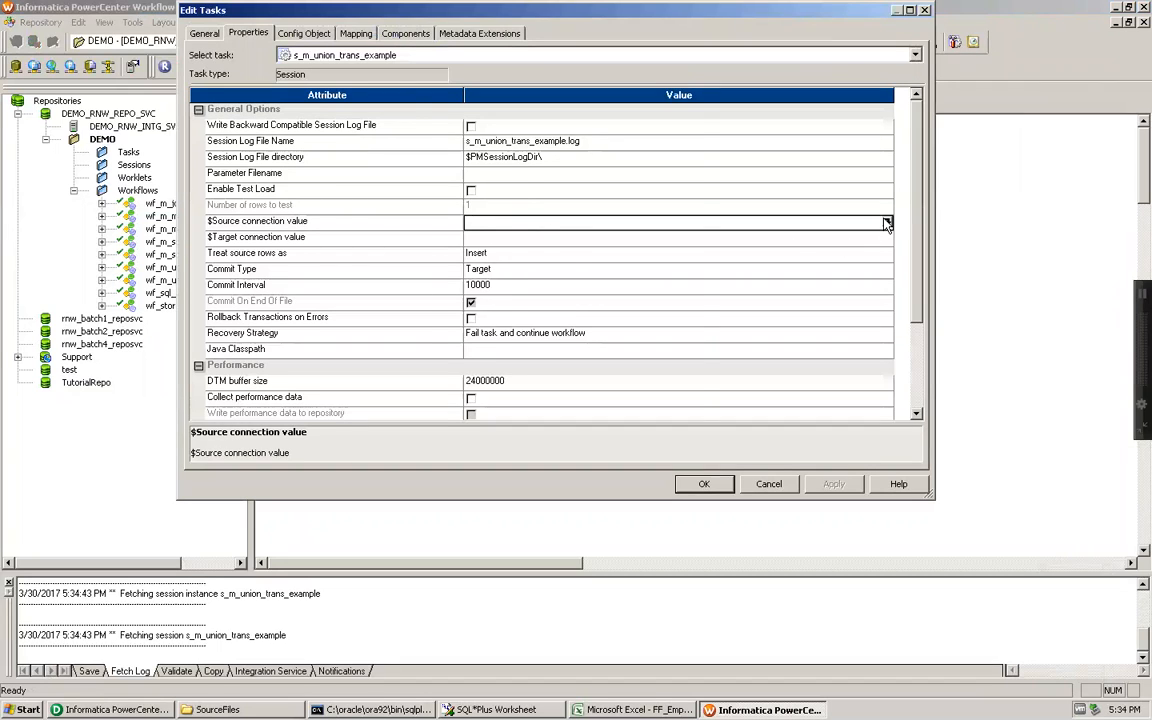
click(886, 222)
click(515, 249)
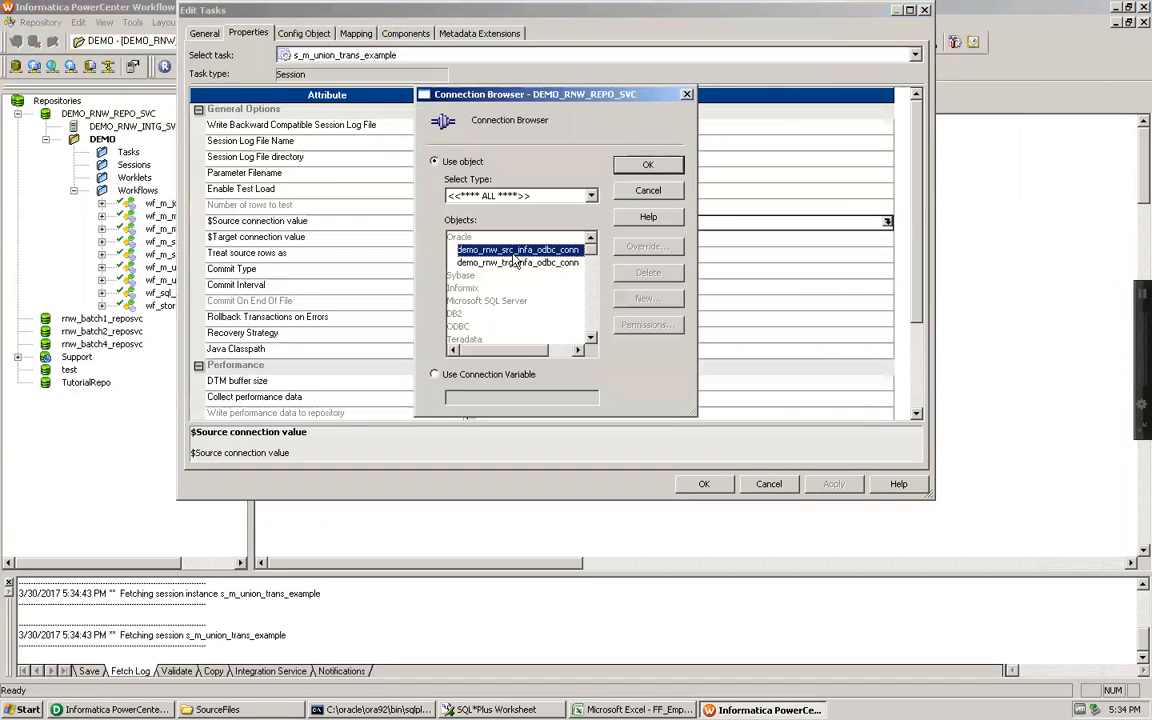
click(648, 164)
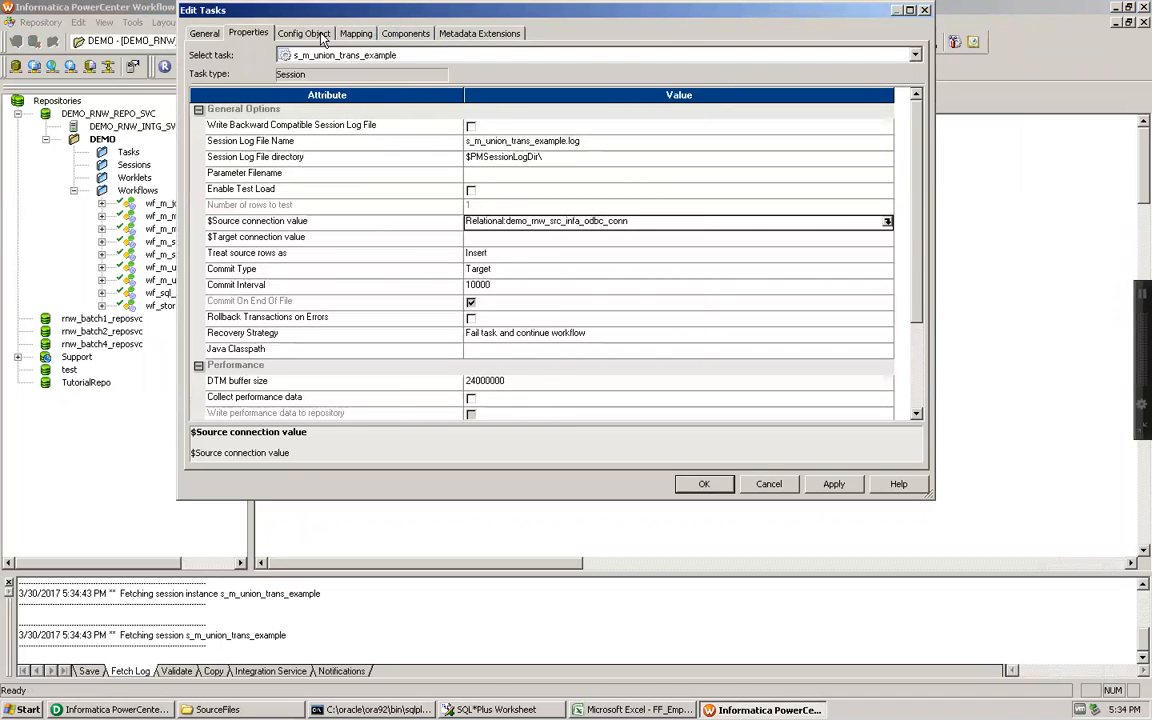
Set the relational connection of SQ_EMPLOYEES in the session mapping to the connection variable $Source.
click(356, 33)
click(270, 160)
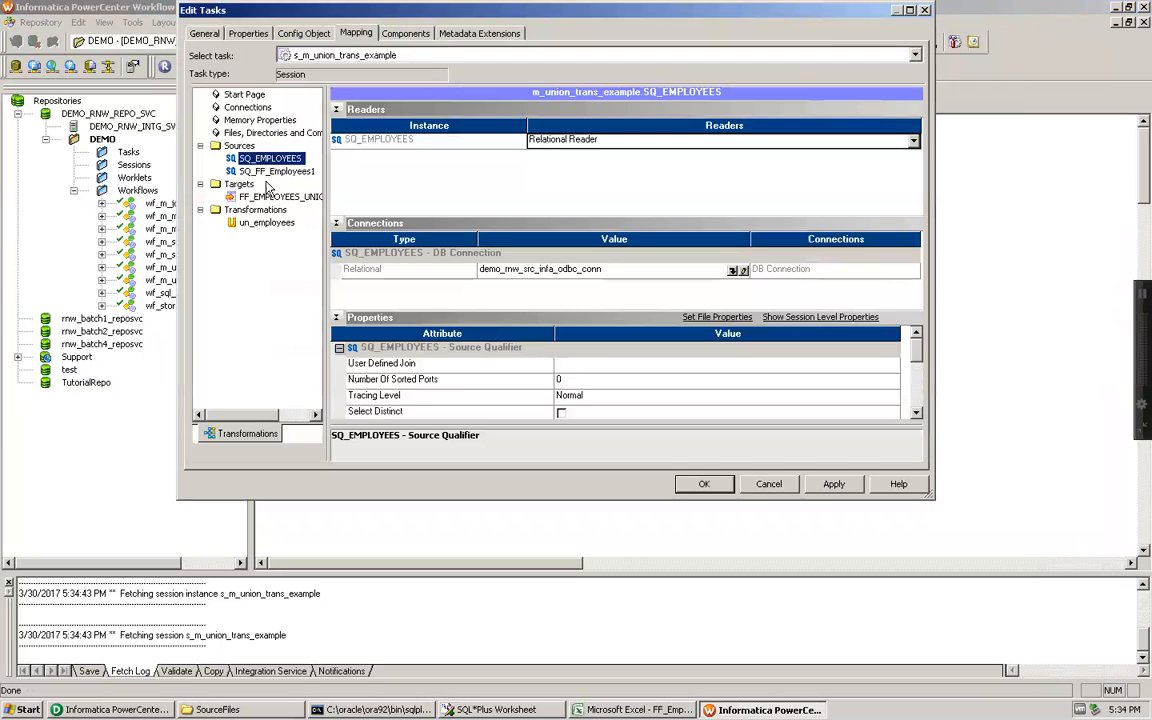
click(733, 270)
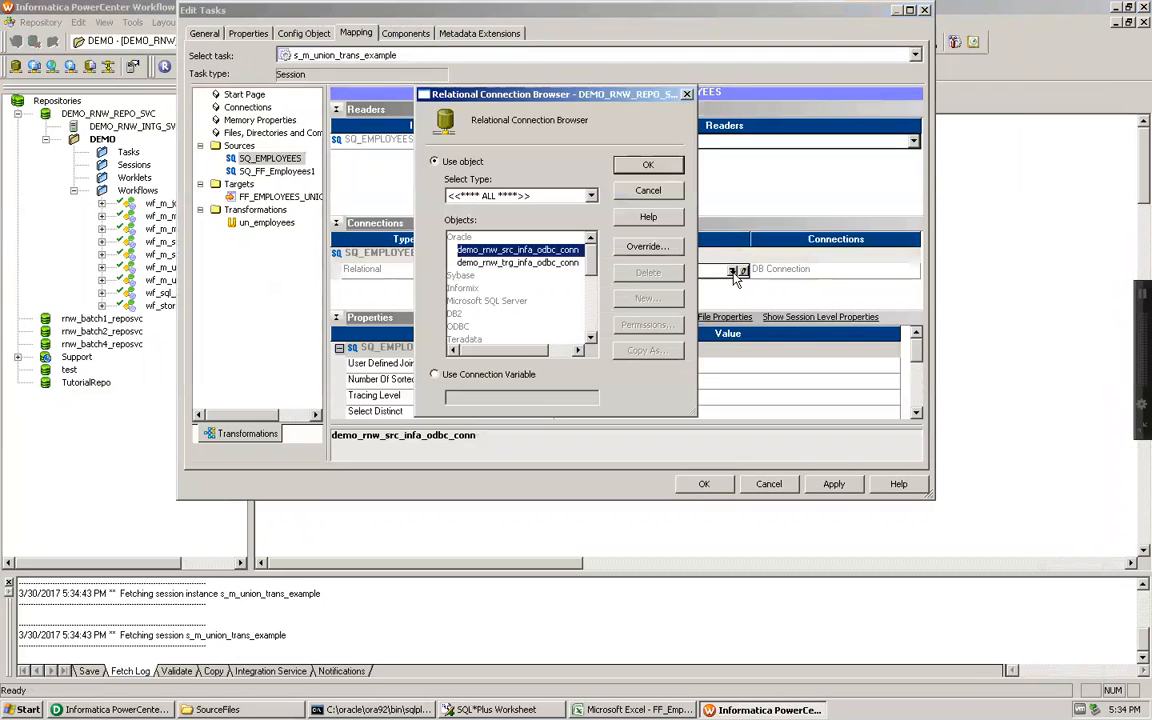
click(434, 375)
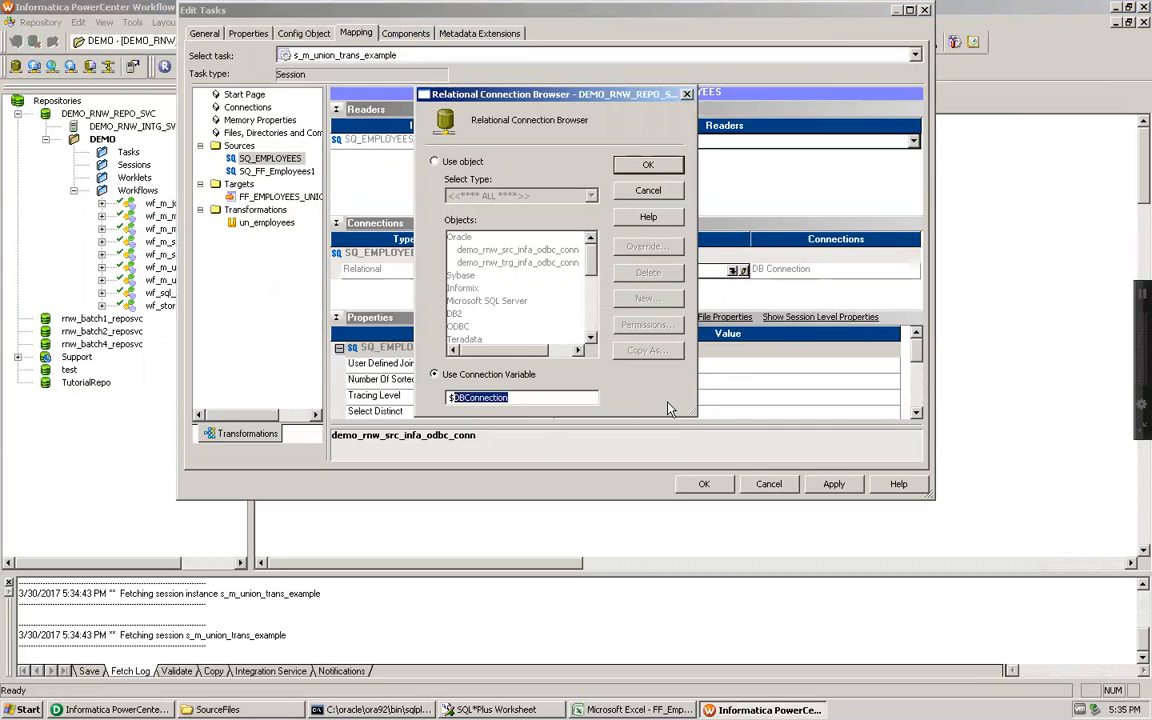
text(Source)
key(Return)
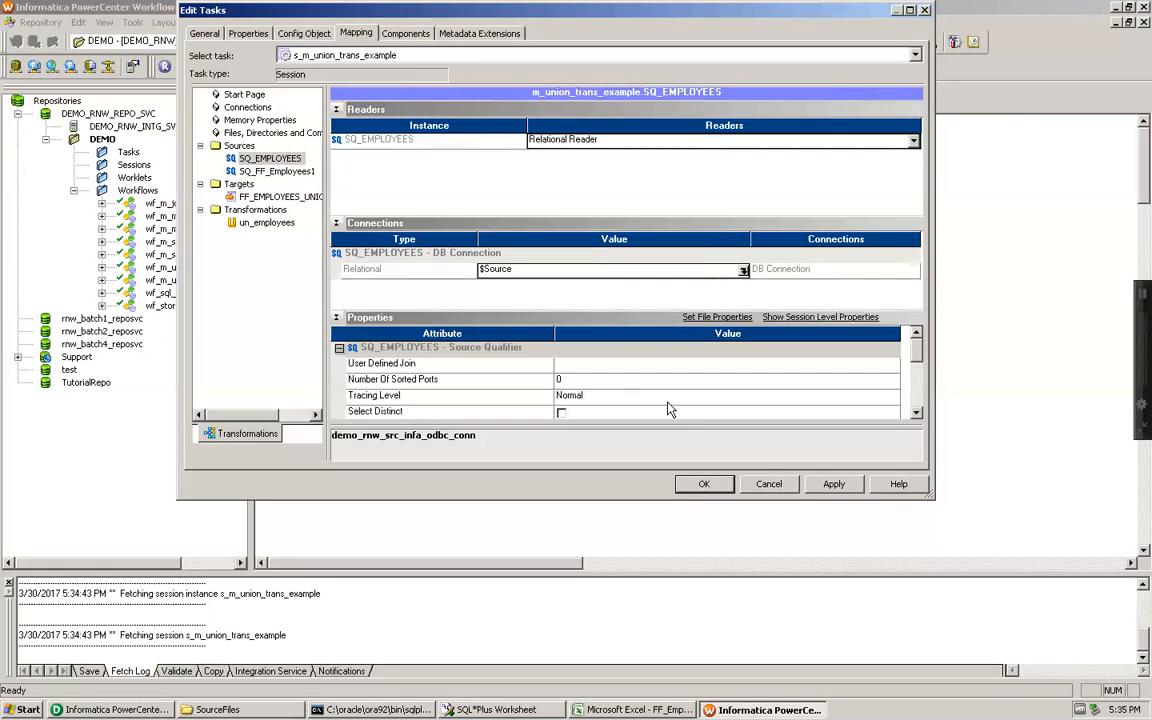
Set the SQ_FF_Employees1 source file directory to C:\Informatica\9.1.0\SourceFiles\ and close the FF_Employees1.csv workbook in Excel.
click(300, 174)
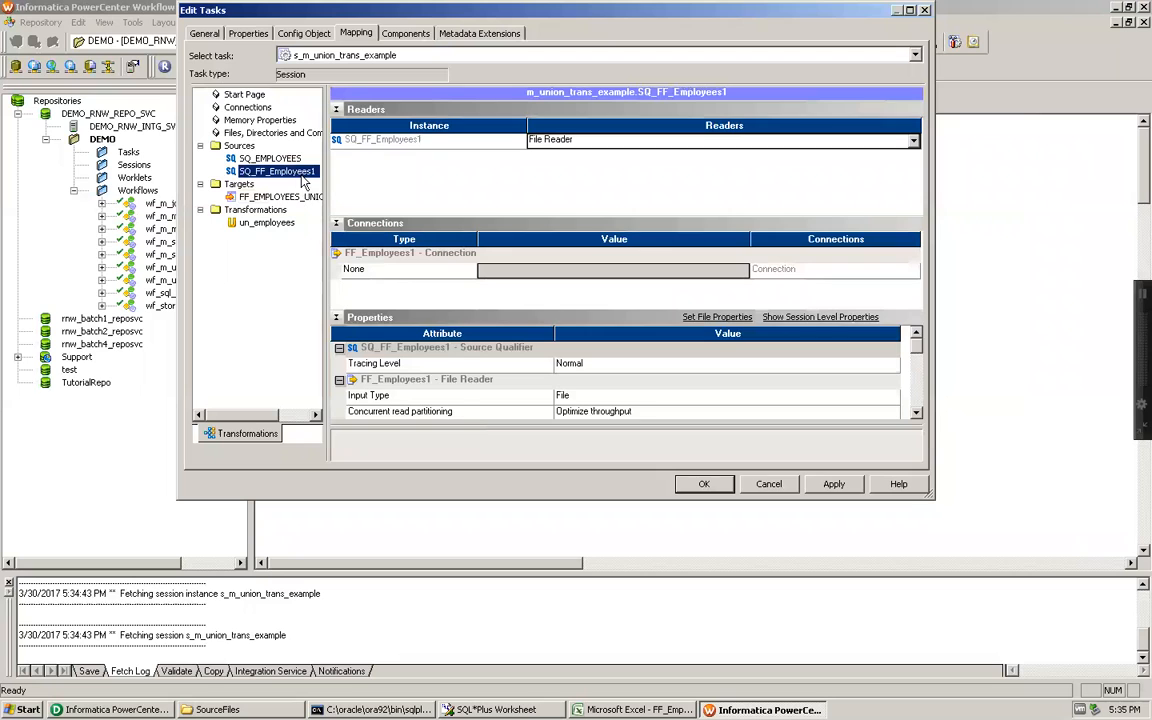
key(alt+Tab)
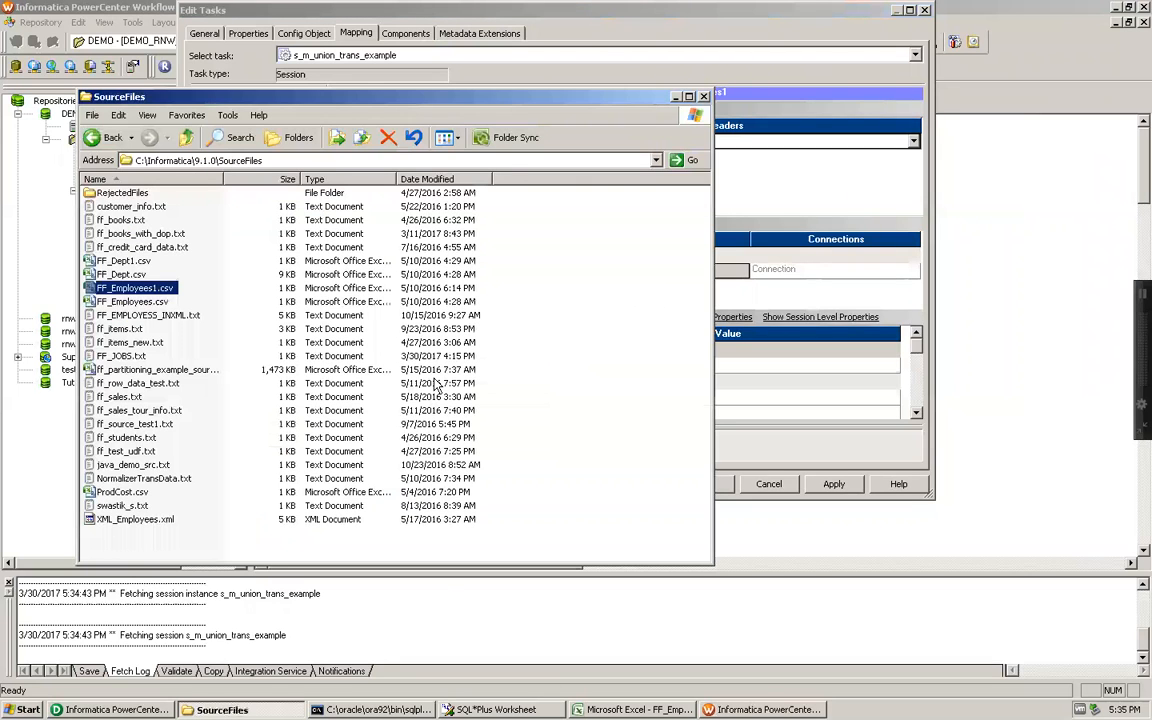
click(333, 160)
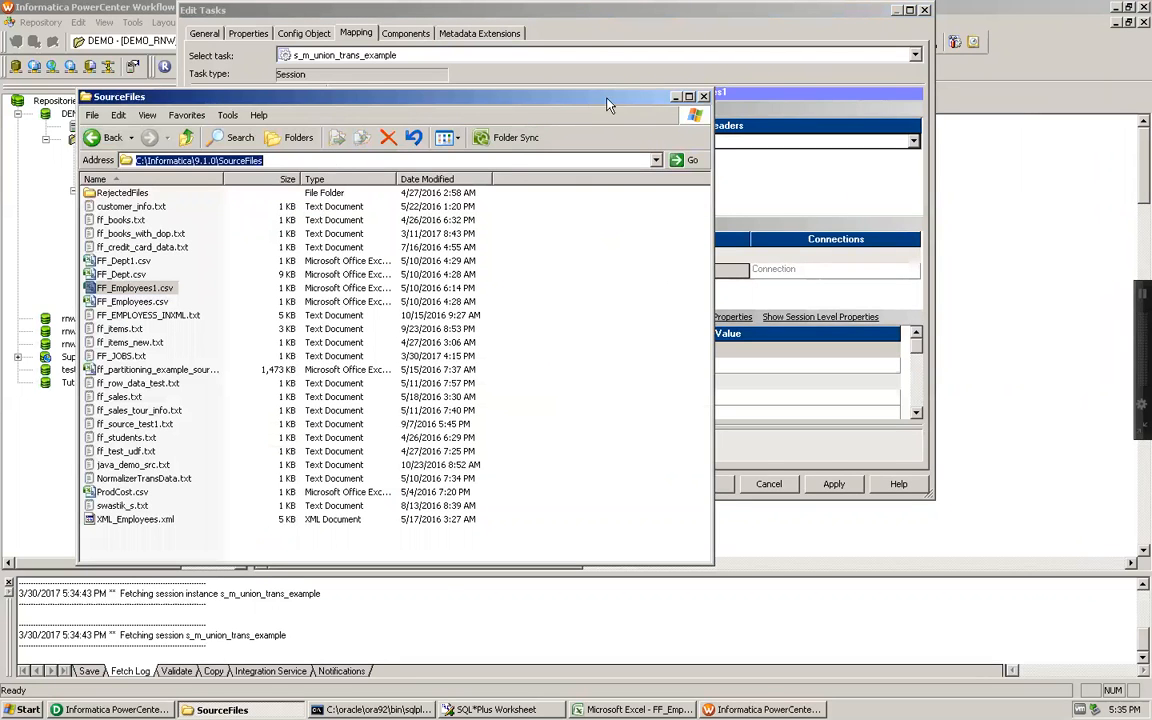
click(768, 279)
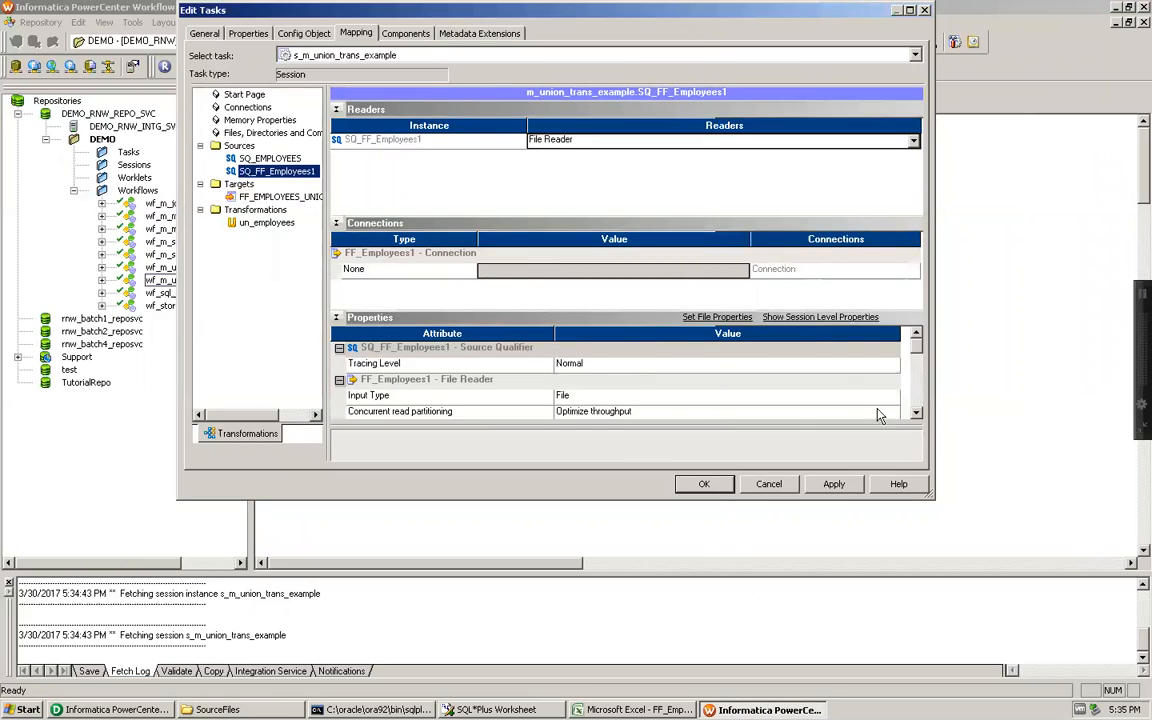
click(918, 413)
click(918, 413)
scroll(918, 413, down, 1)
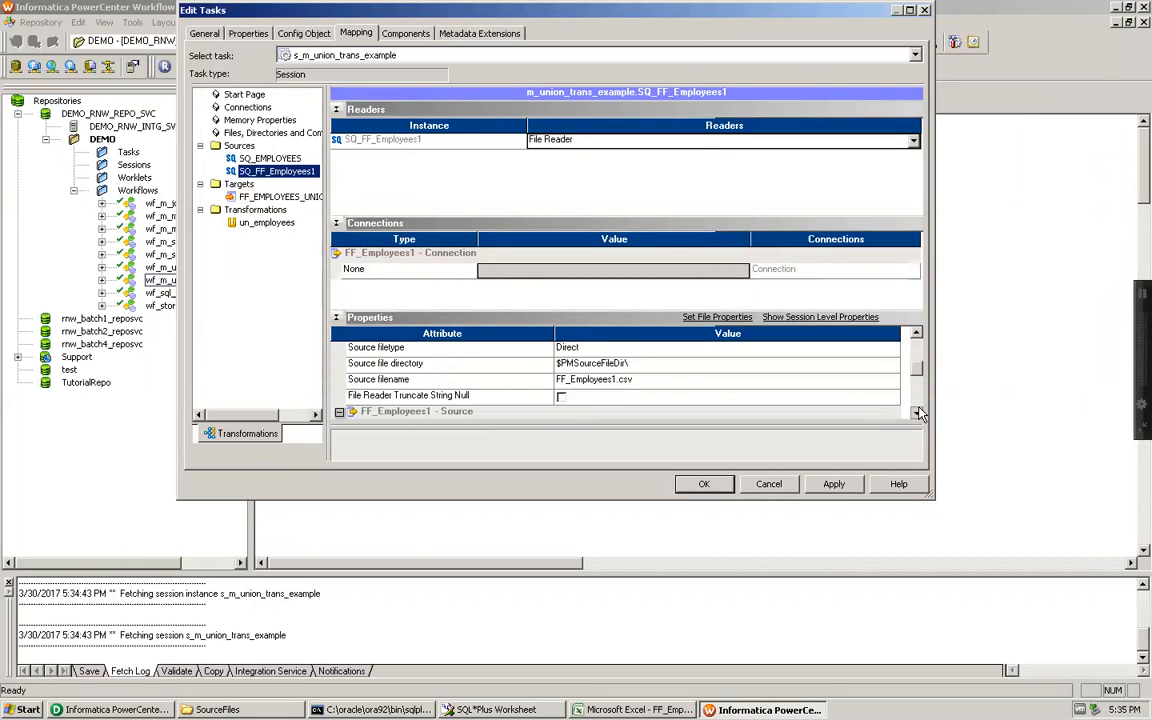
click(617, 363)
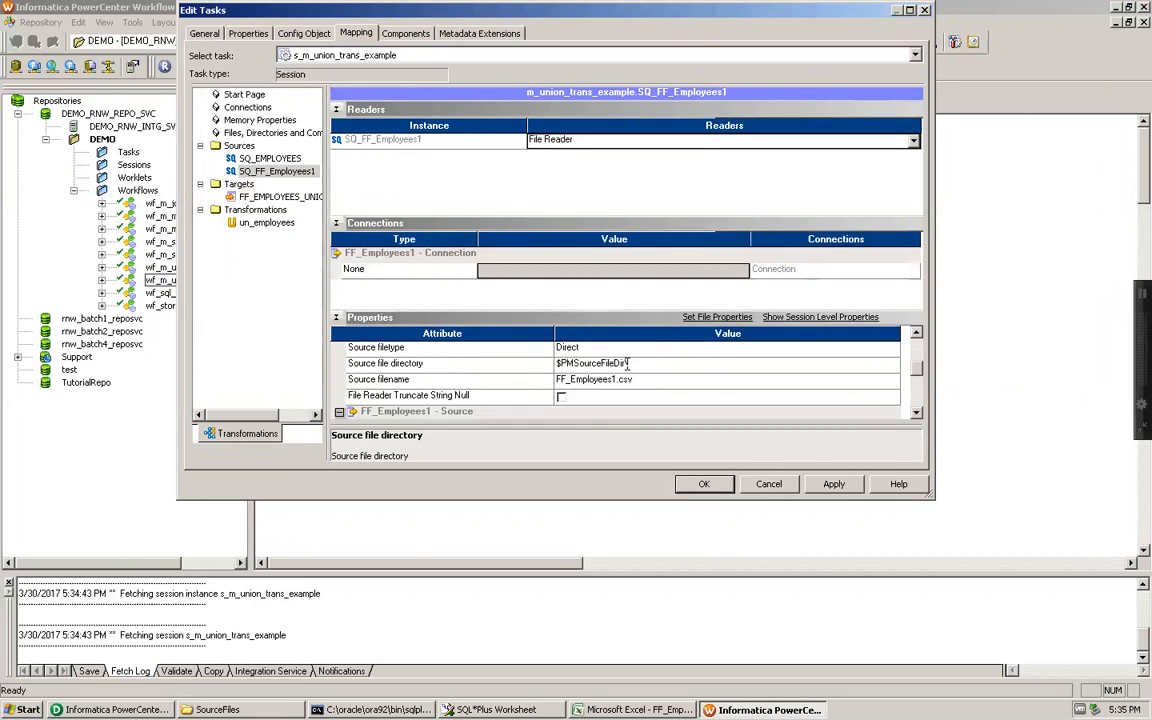
double_click(628, 363)
text(C:\Informatica\9.1.0\SourceFiles\)
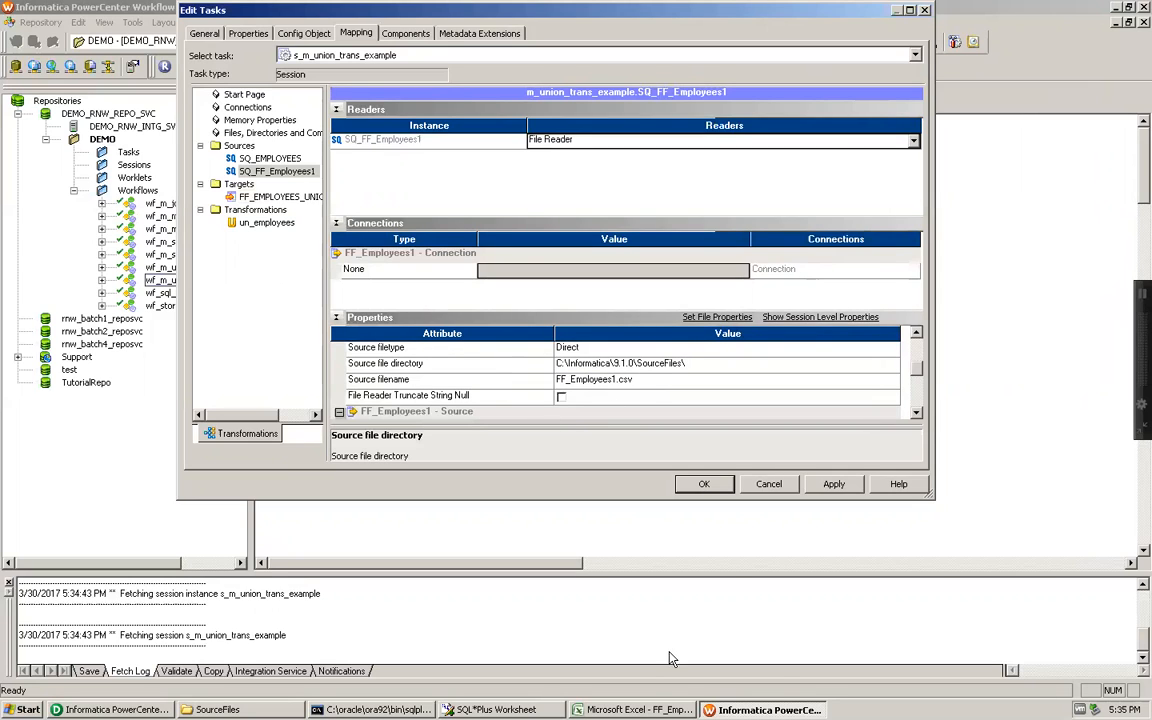
click(640, 709)
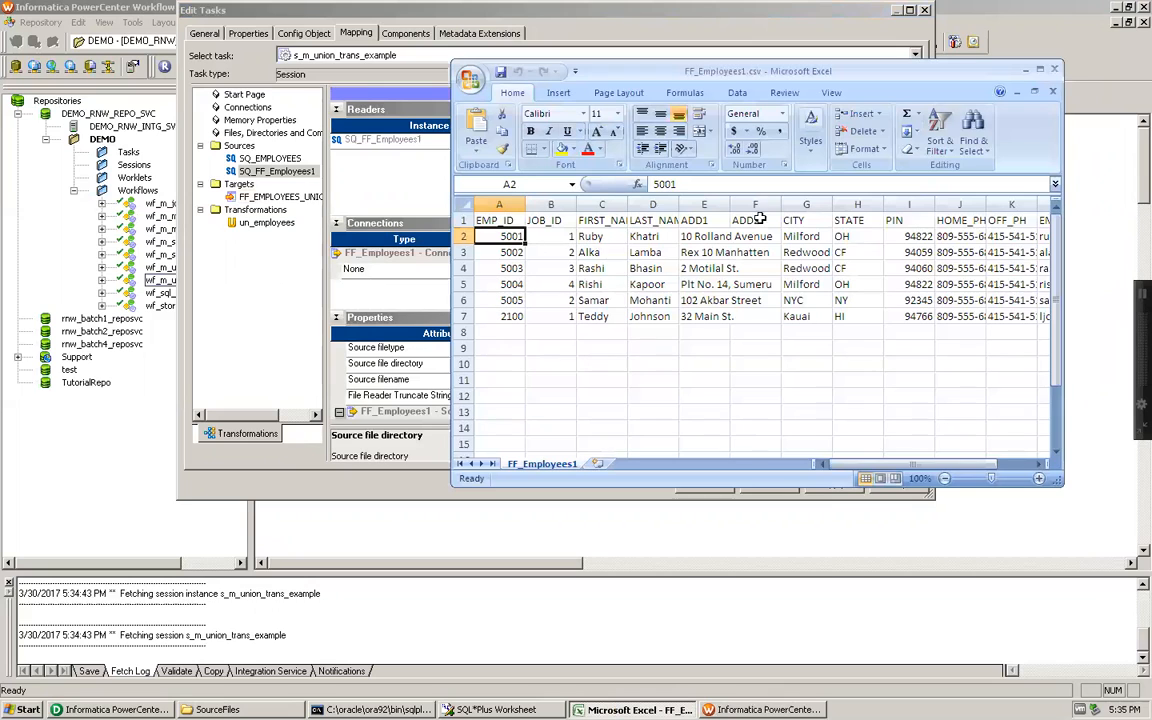
click(1055, 70)
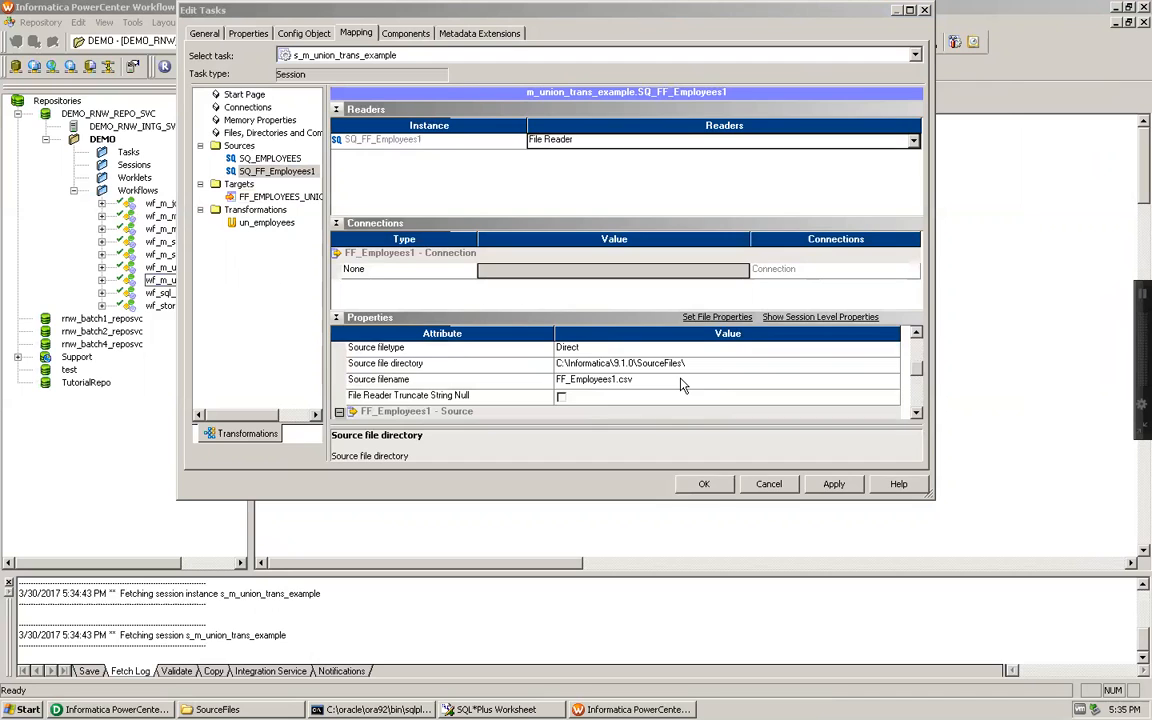
Set the output file directory of the FF_EMPLOYEES_UNION_EXAMPLE target to C:\Informatica\9.1.0\TargetTables\, locating that folder in Explorer.
click(262, 194)
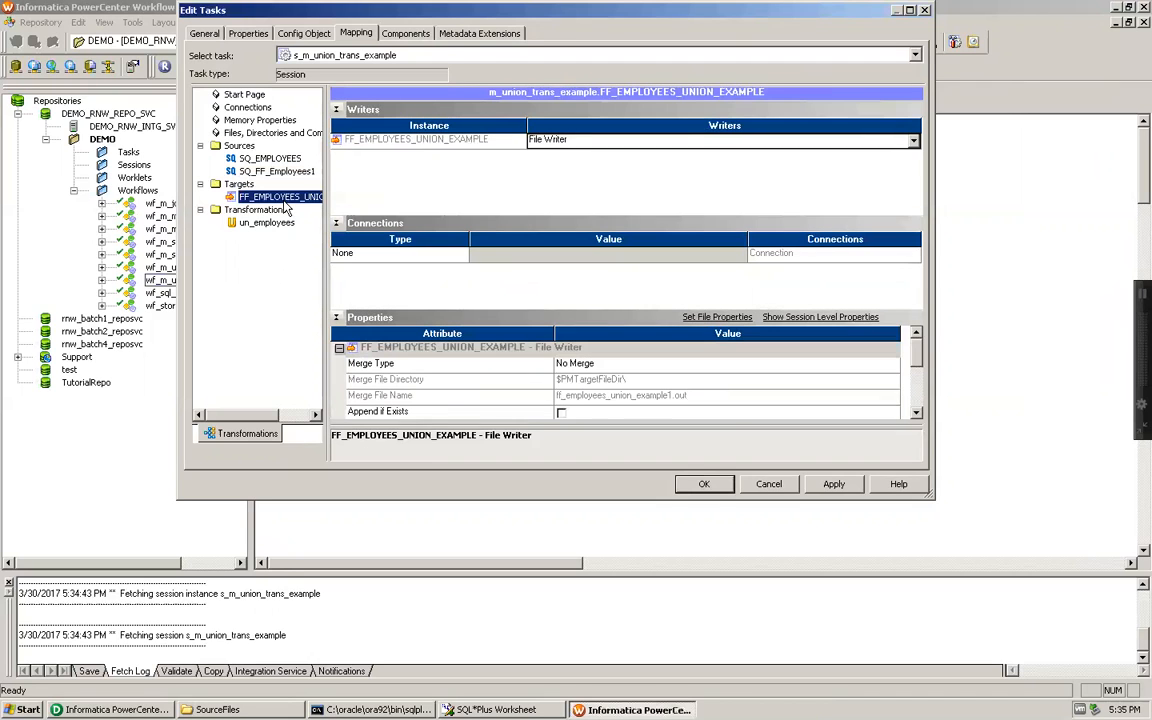
click(215, 709)
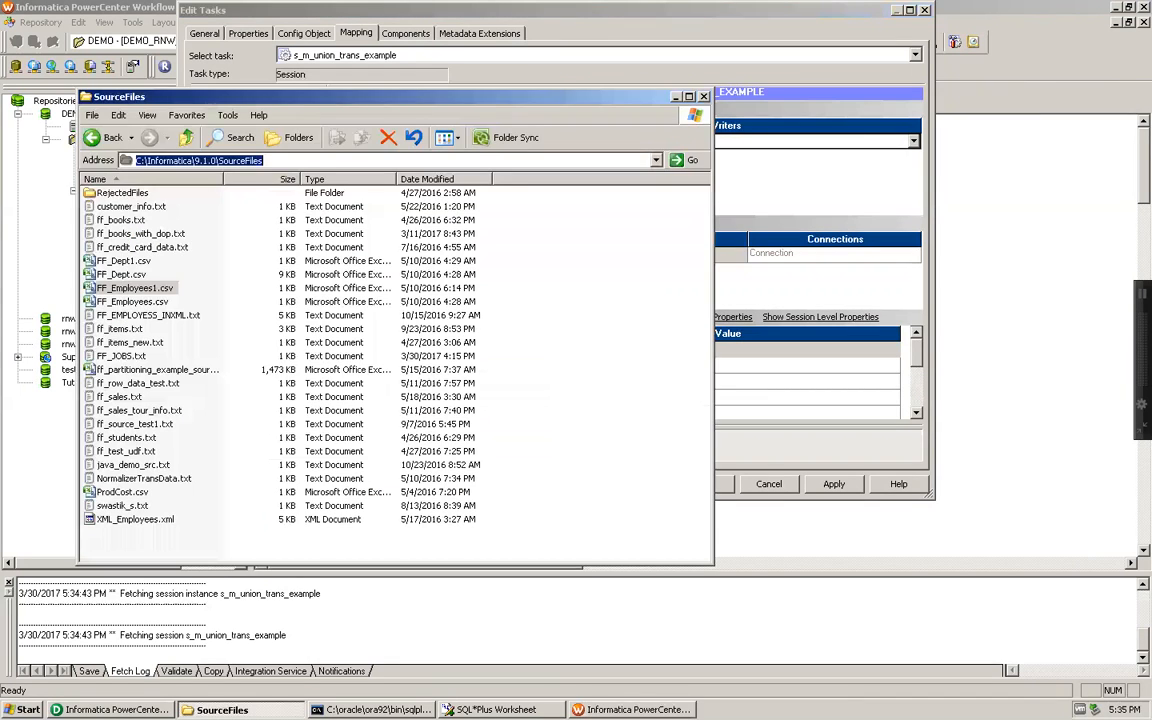
click(186, 139)
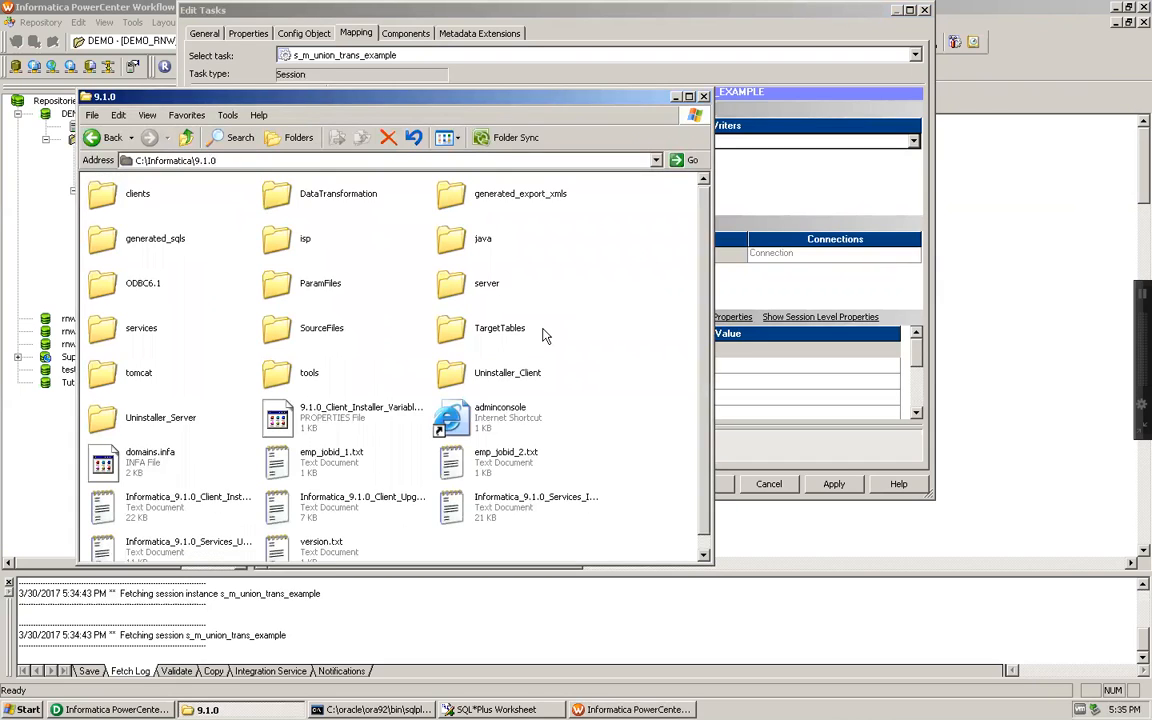
double_click(482, 330)
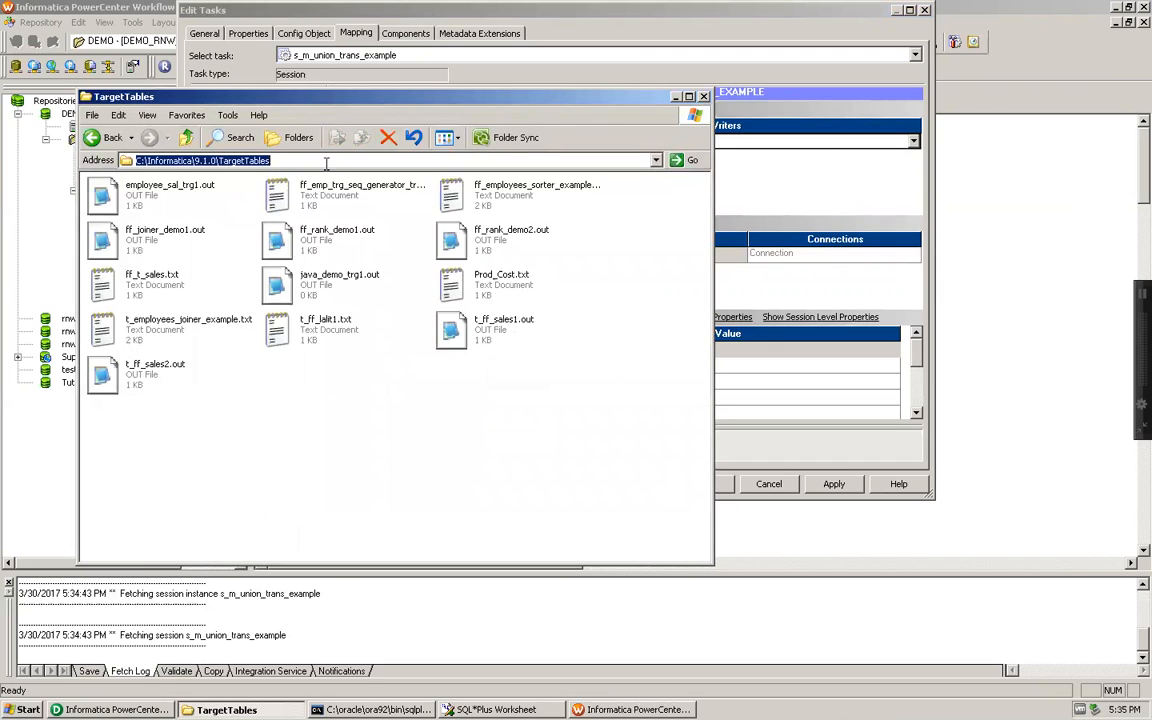
click(675, 96)
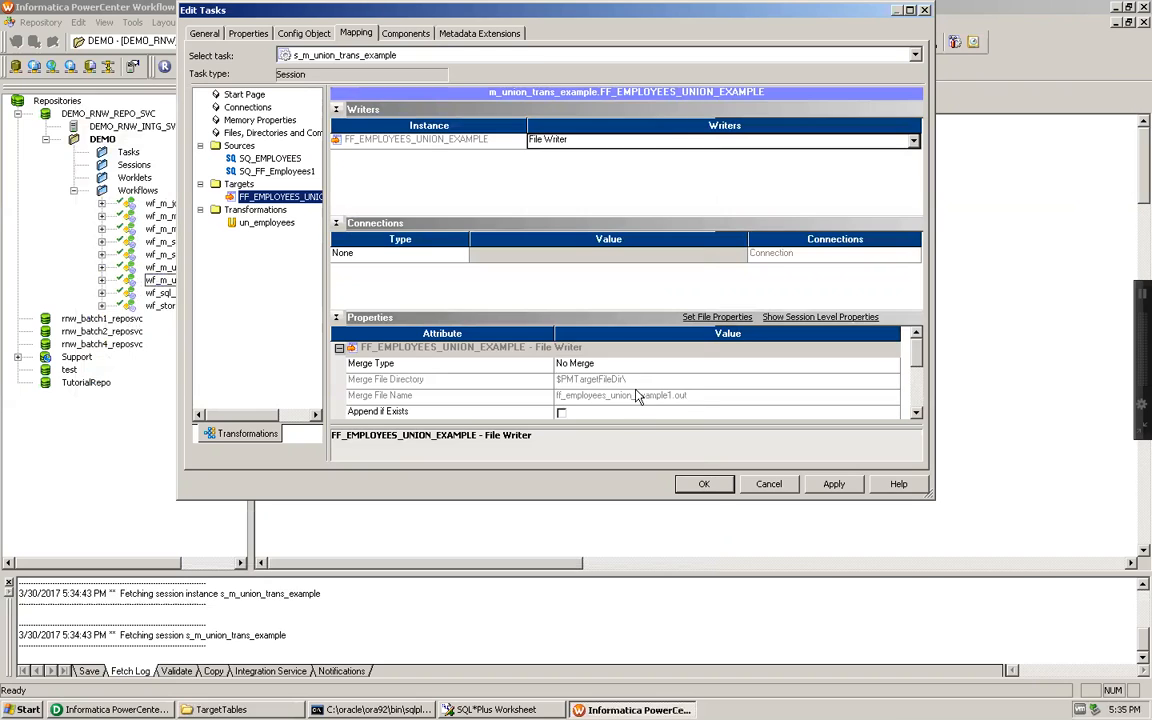
scroll(880, 413, down, 5)
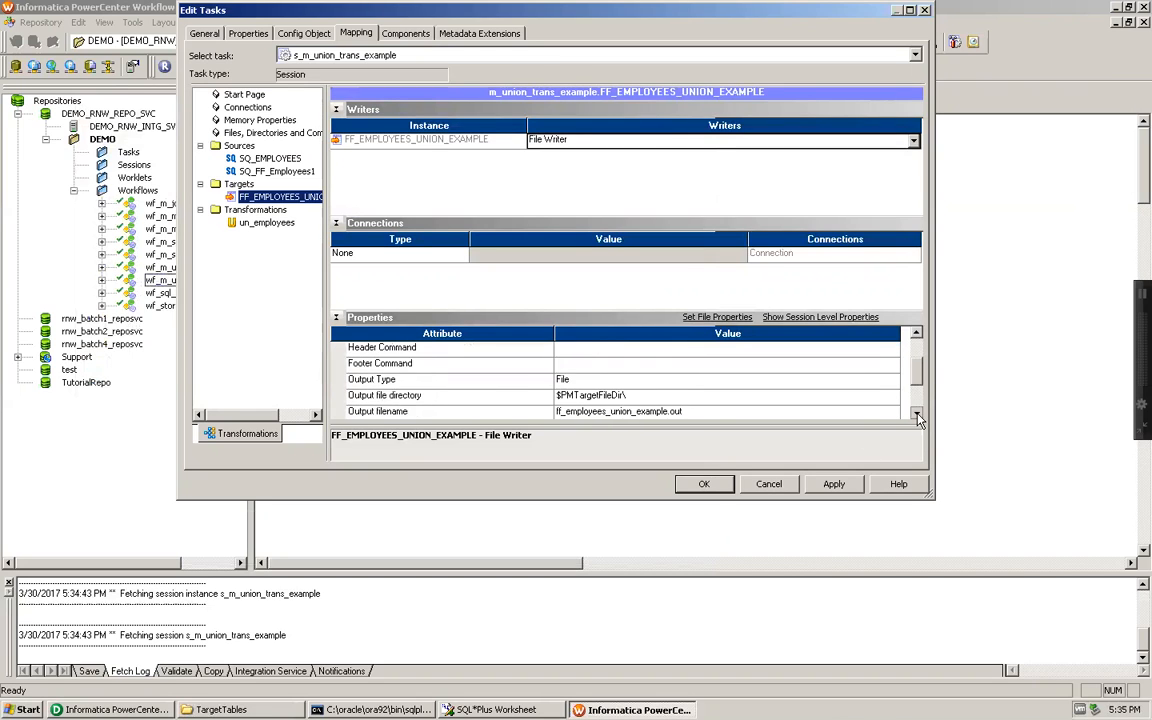
click(617, 376)
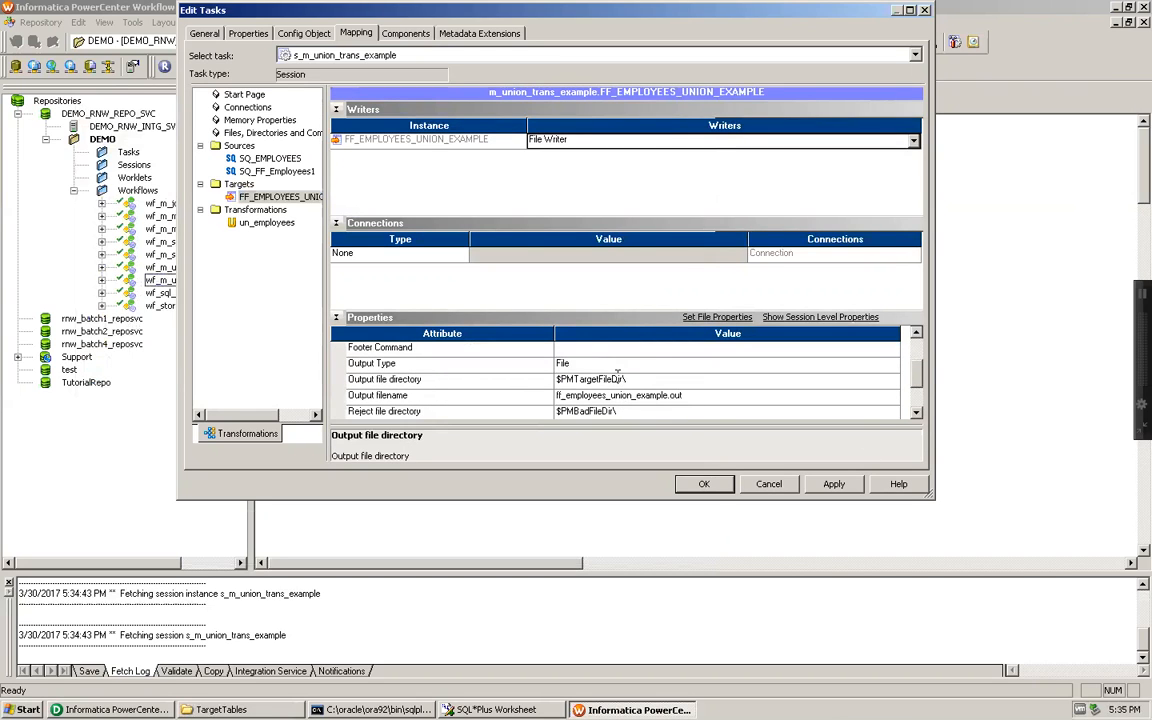
double_click(622, 376)
text(C:\Informatica\9.1.0\TargetTables\)
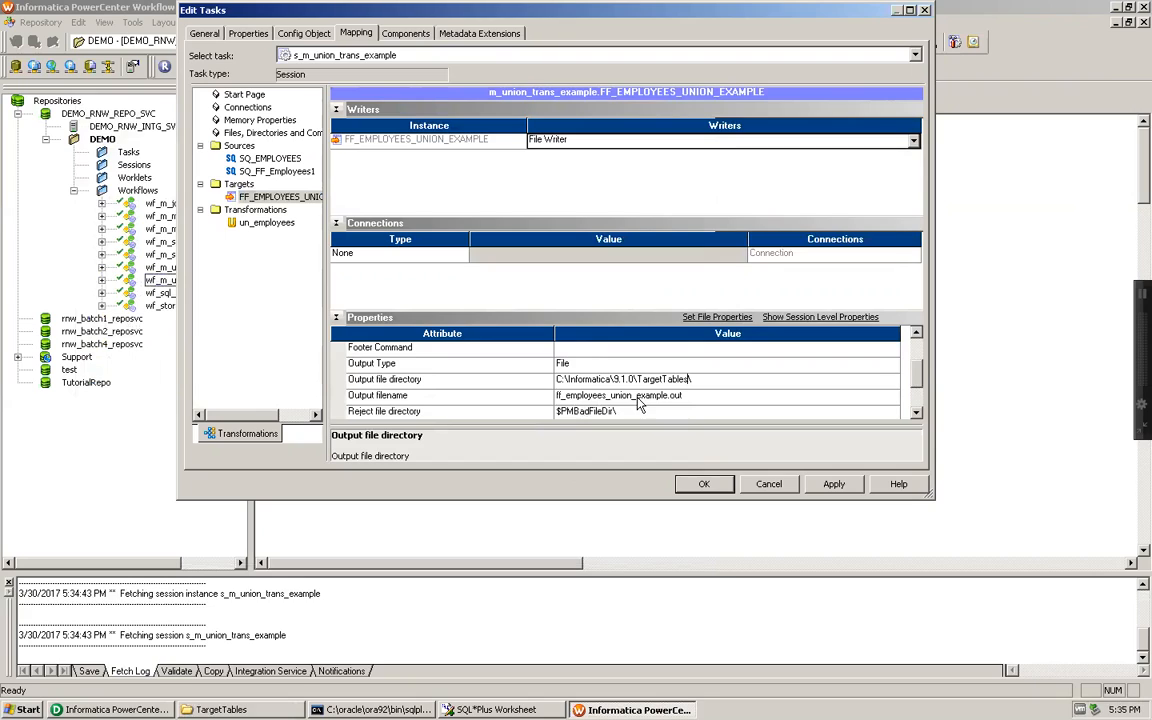
Set the target's output filename to ff_employees_union_example.csv, apply the session changes and close the task editor.
click(684, 398)
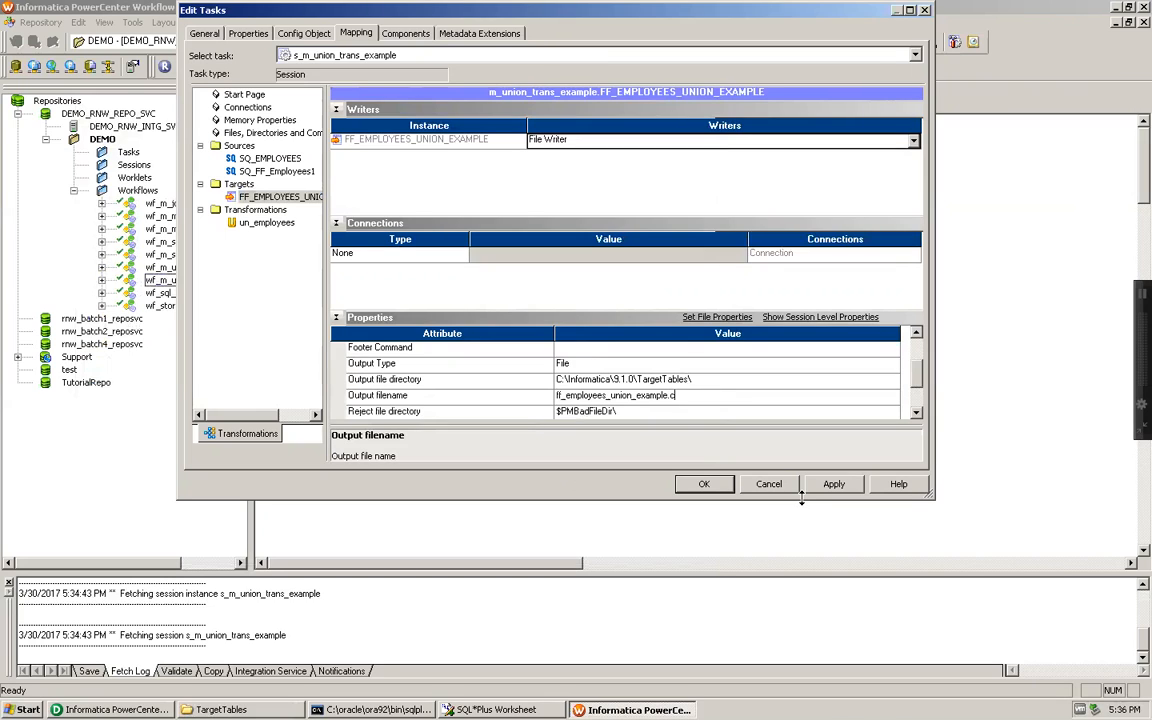
click(834, 484)
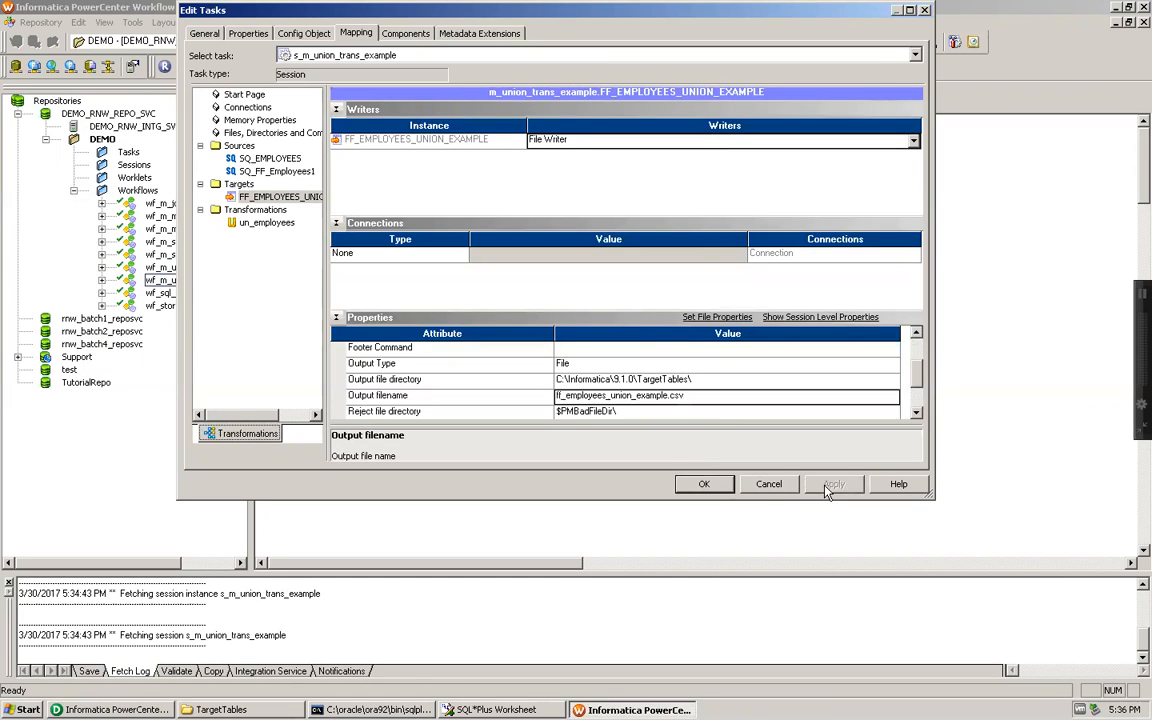
click(709, 488)
click(606, 347)
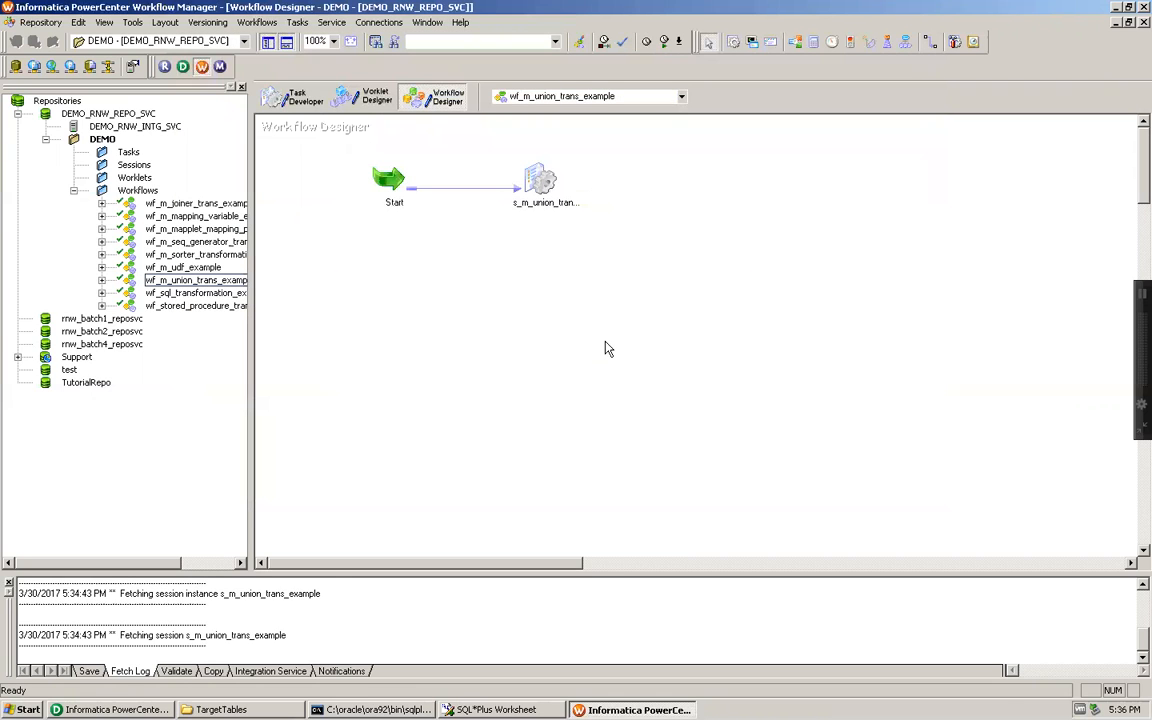
Save wf_m_union_trans_example and start the workflow.
key(ctrl+s)
right_click(437, 261)
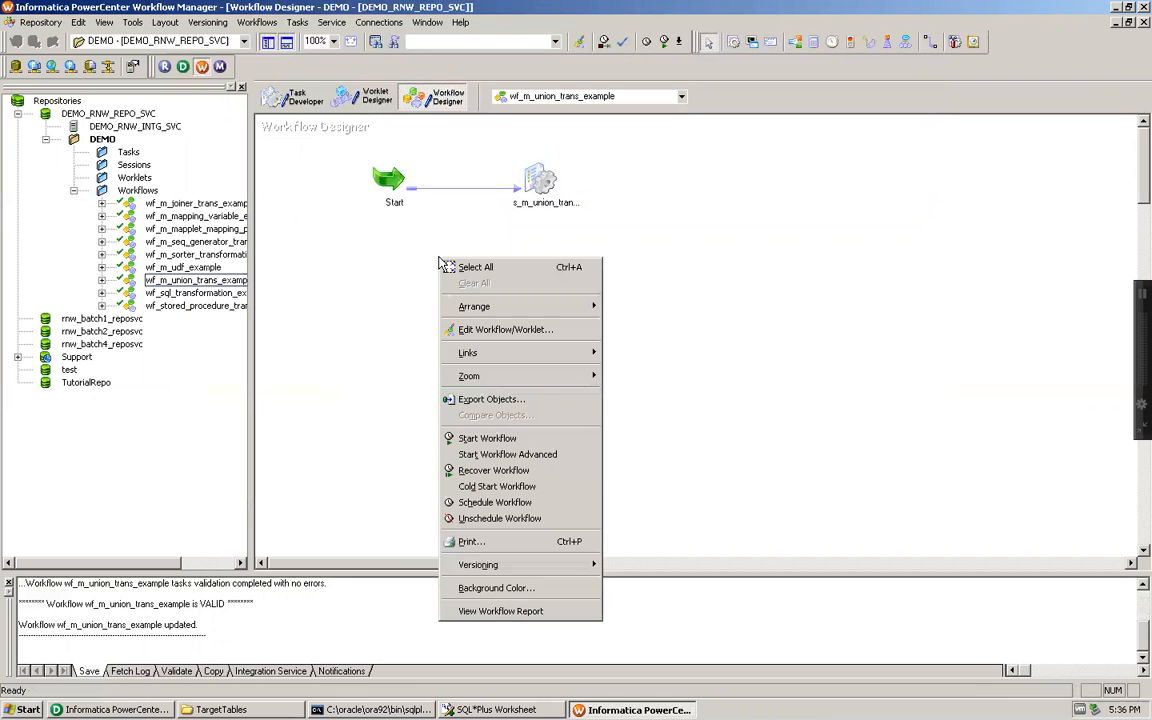
click(481, 438)
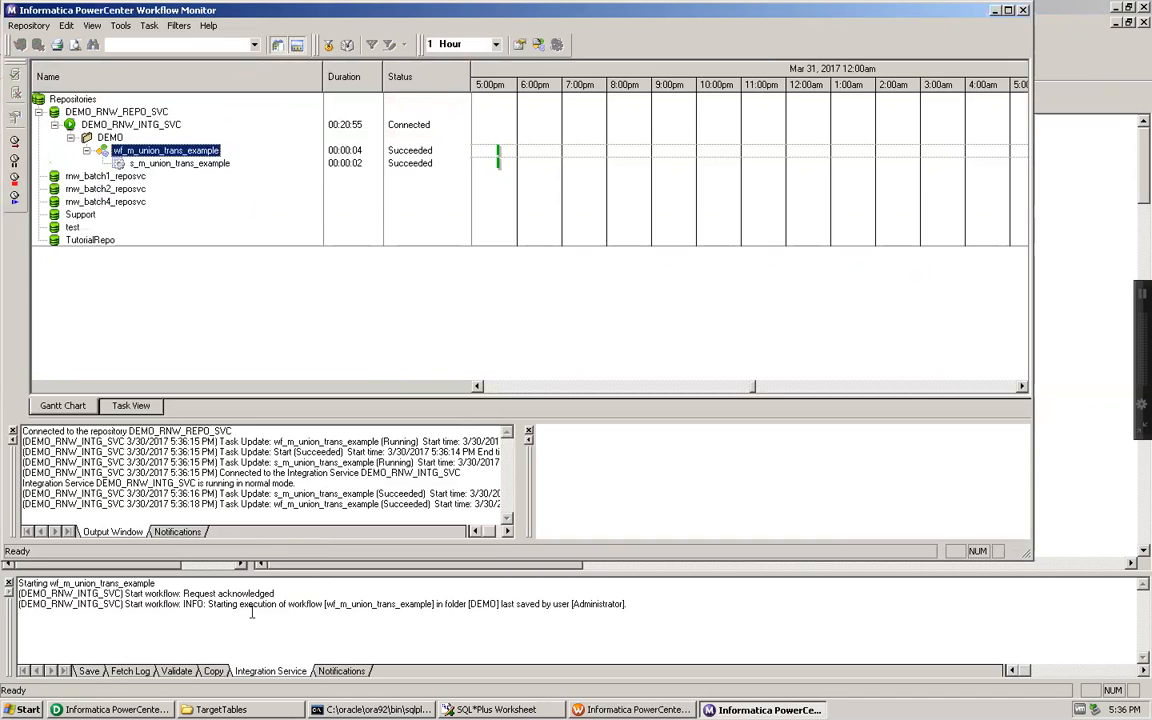
Open ff_employees_union_example.csv from the TargetTables folder in Excel and examine its employee ID rows.
click(228, 709)
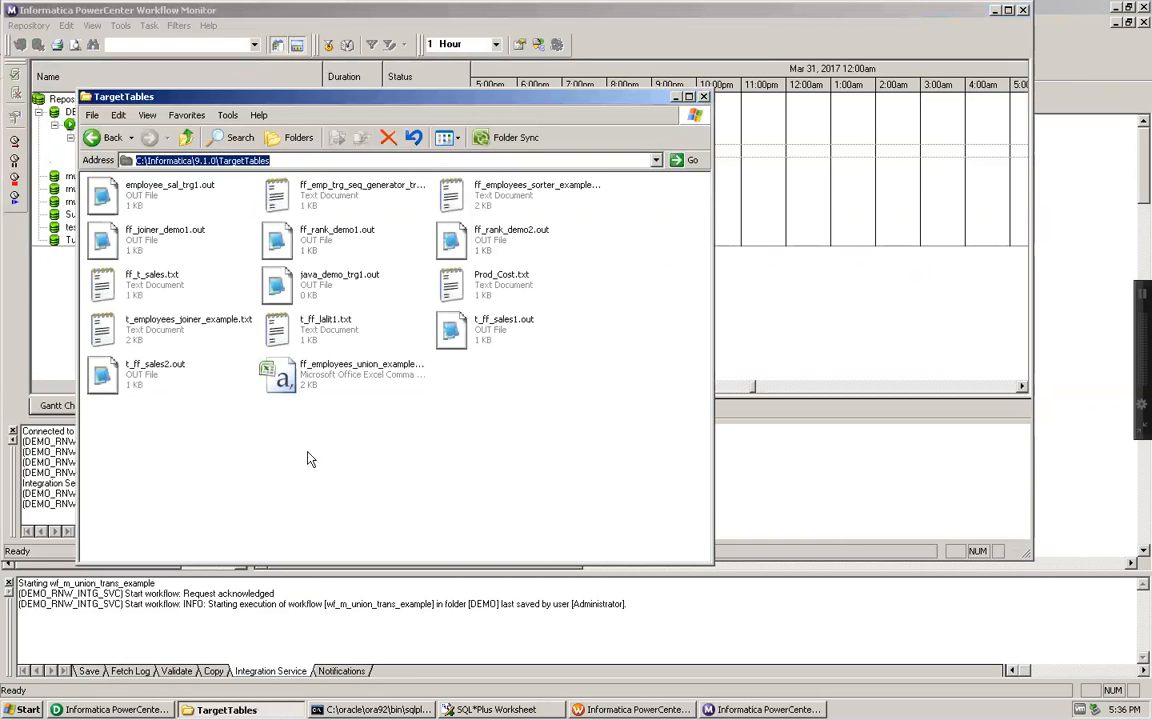
click(340, 385)
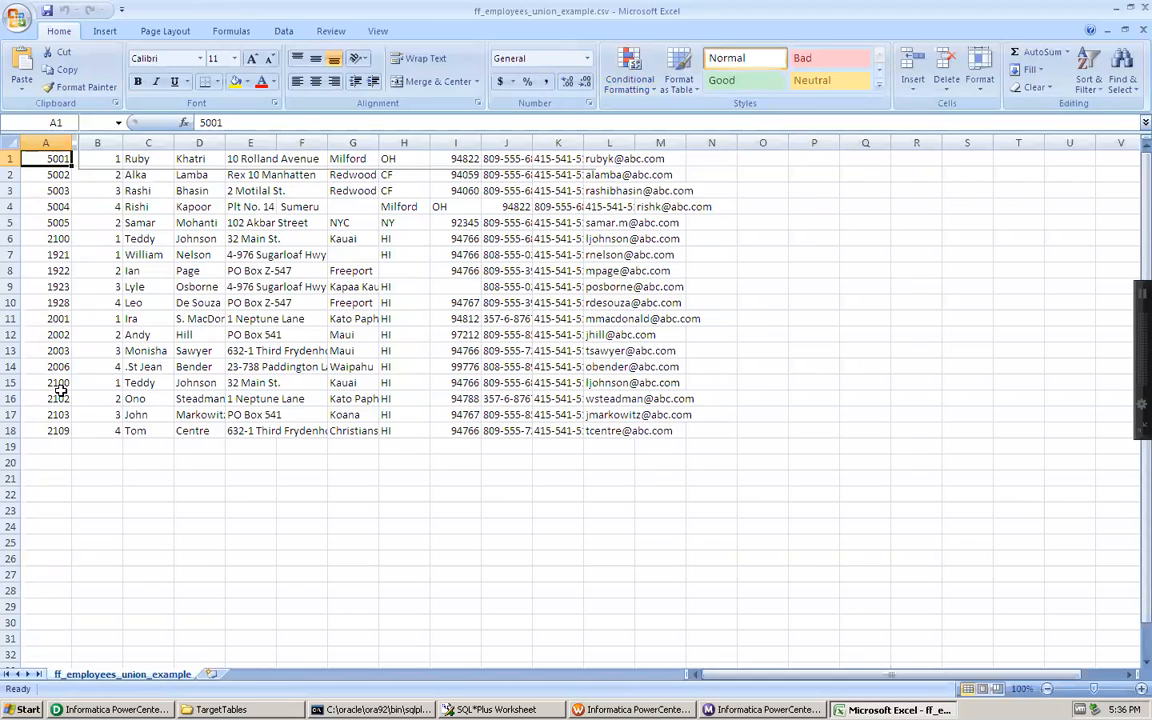
key(Down)
key(Down)
key(Down)
key(Down)
key(Down)
key(Down)
key(Down)
key(Down)
key(Down)
key(Down)
key(Down)
key(Down)
key(Down)
key(Down)
key(Down)
key(Down)
key(Down)
key(Down)
key(Down)
key(Down)
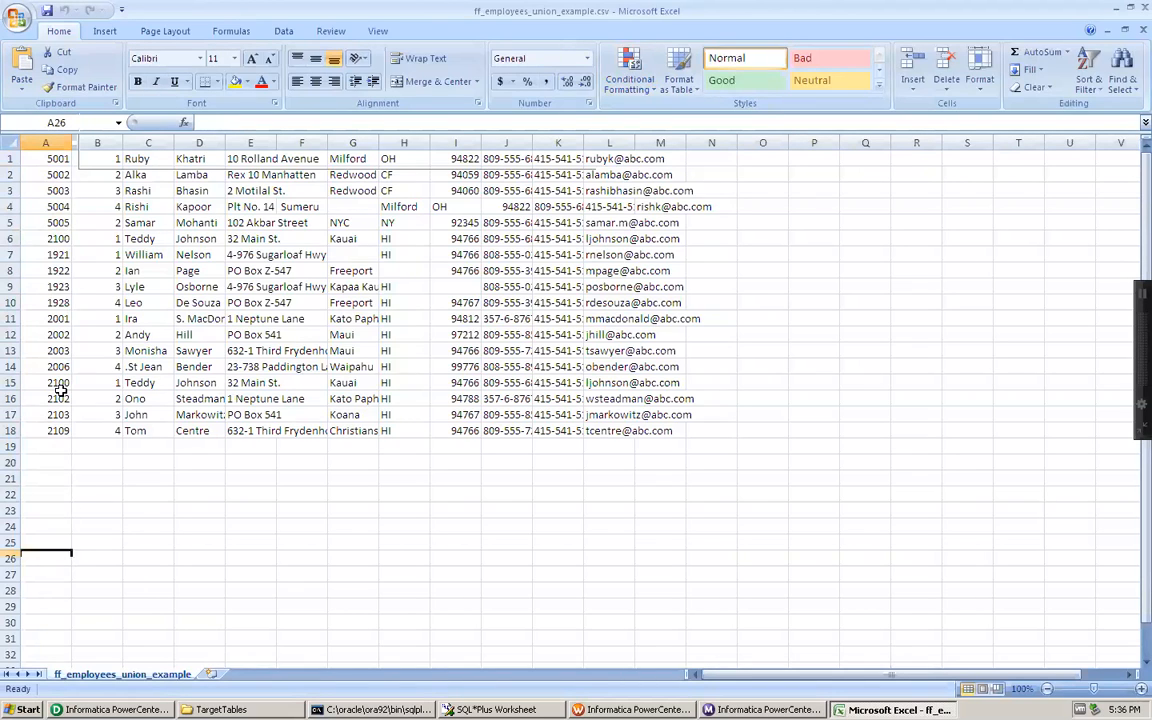
key(Up)
key(Up)
key(Up)
key(Up)
key(Up)
key(Up)
key(Up)
key(Up)
key(Up)
key(Up)
key(Up)
key(Up)
key(Up)
key(Up)
key(Up)
key(Up)
key(Up)
key(Up)
key(Up)
key(Up)
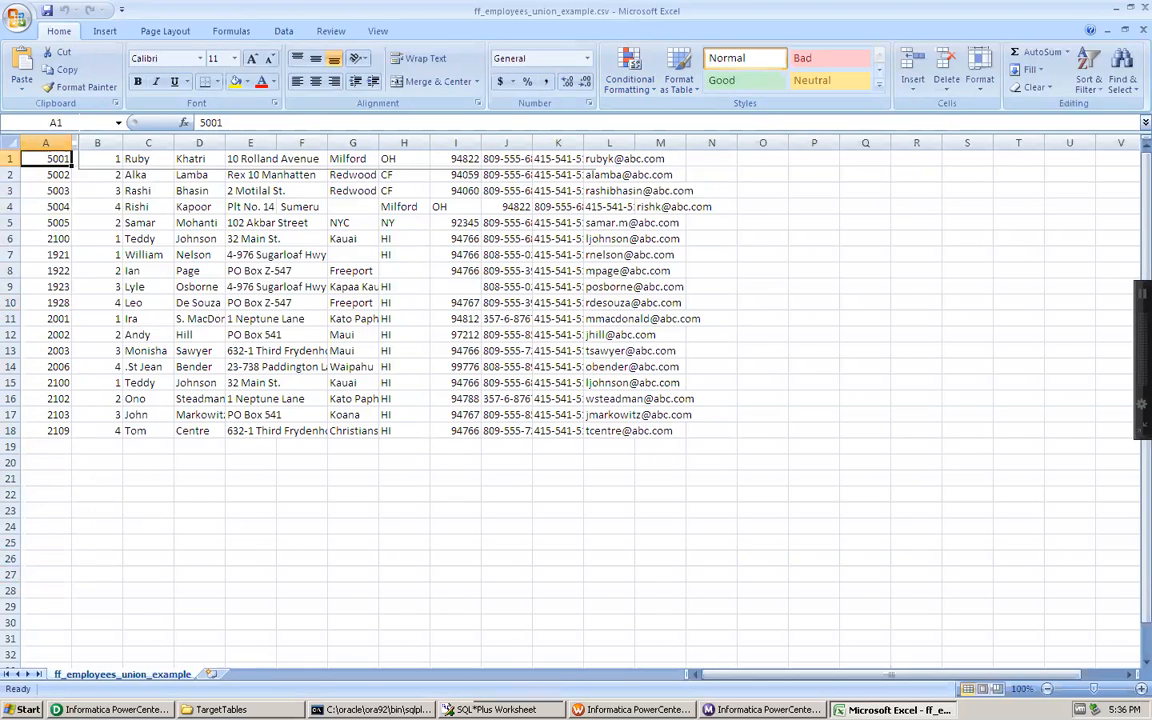
View the Oracle employees rows in SQL*Plus Worksheet, then open FF_Employees1.csv from SourceFiles in Excel and select its employee IDs in A2:A7.
click(495, 709)
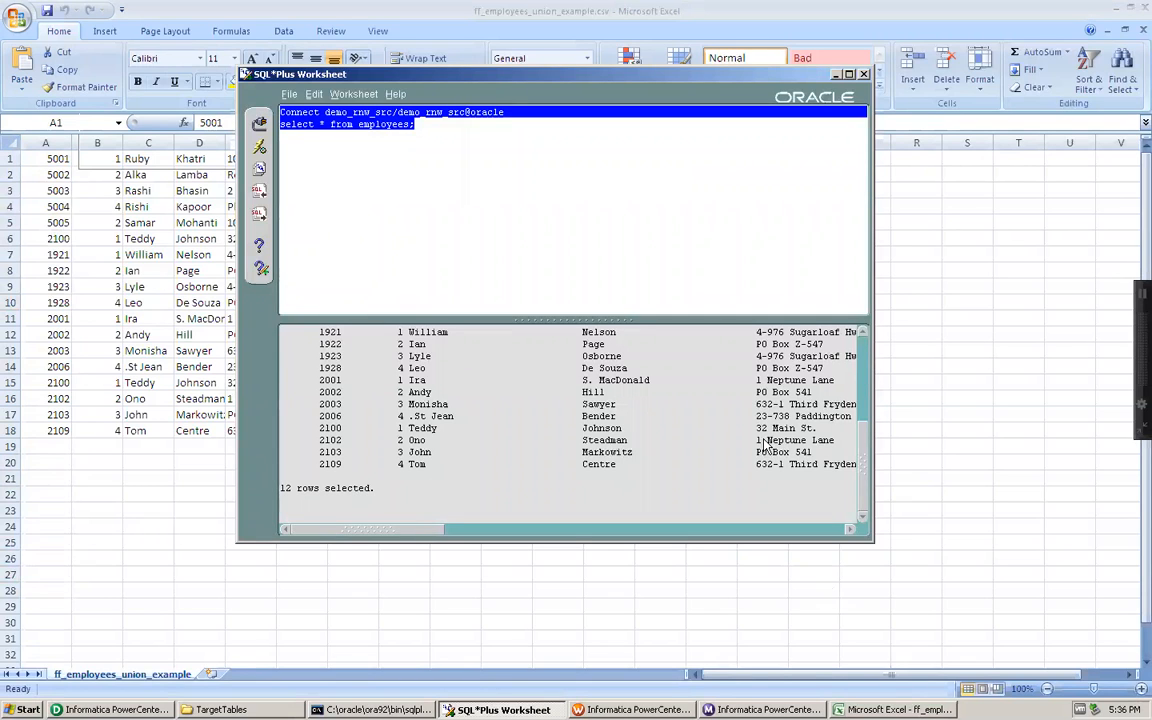
click(221, 709)
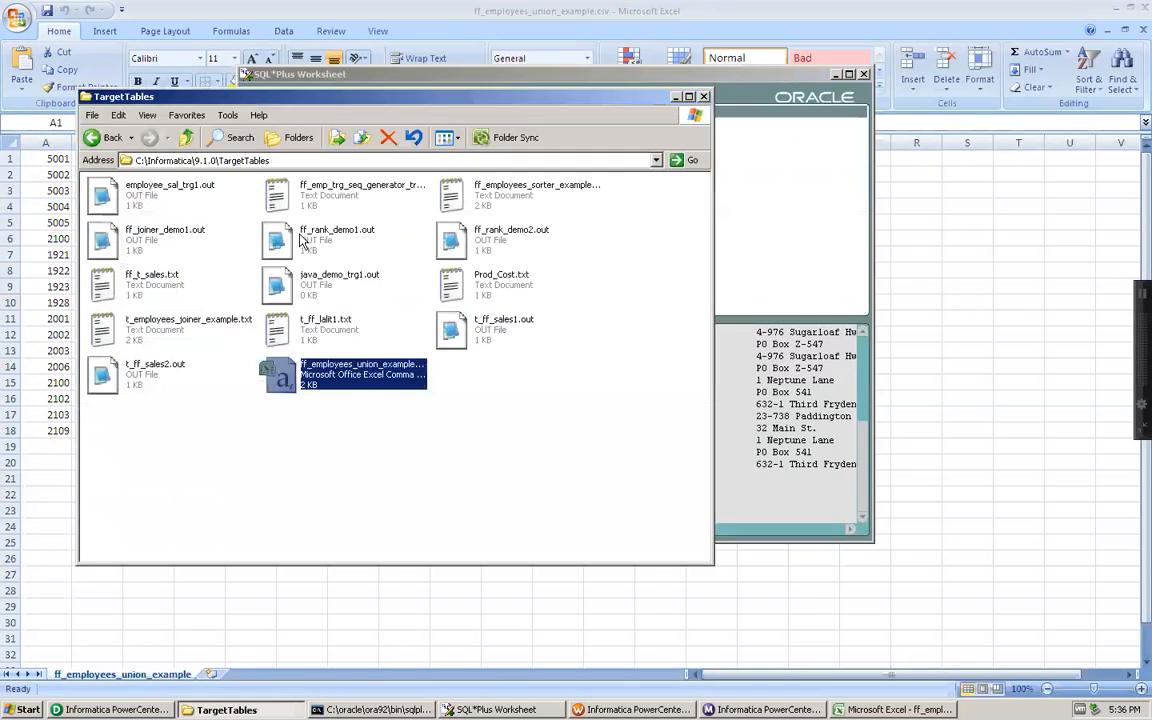
click(184, 137)
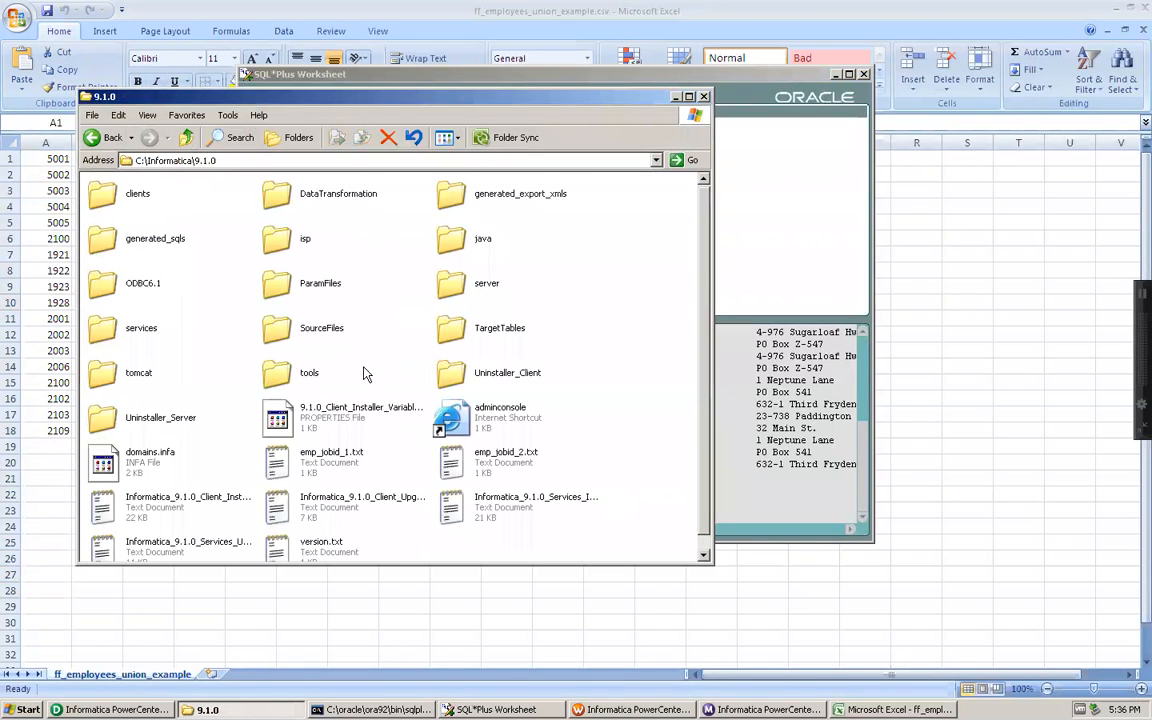
double_click(312, 329)
double_click(134, 288)
drag(57, 254, 55, 178)
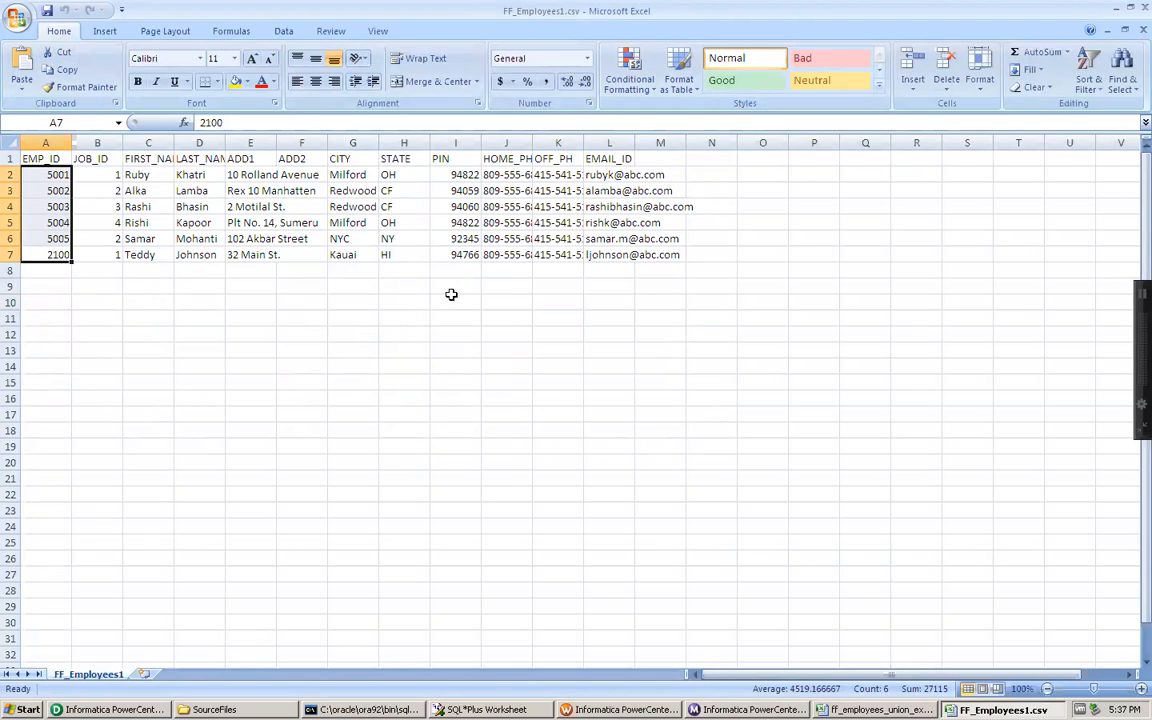
Compare the FF_Employees1.csv source with the union output file, examining the source's first names from C2 to C7.
mouse_move(874, 662)
click(876, 709)
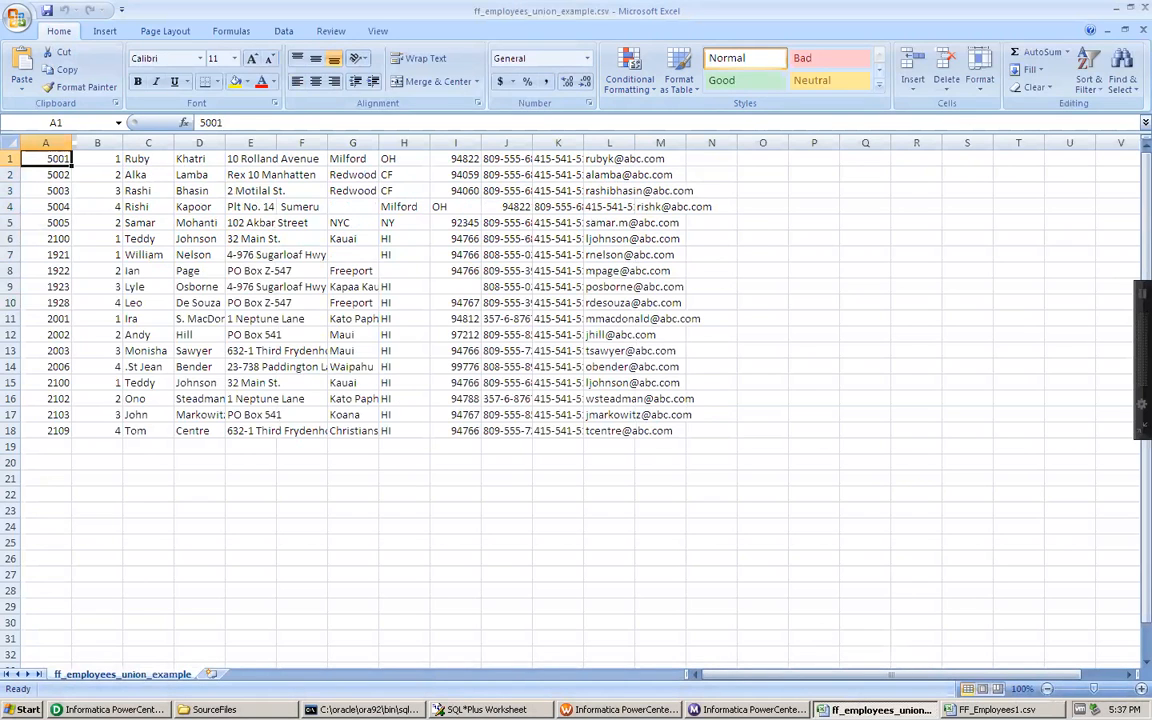
click(1000, 709)
click(144, 175)
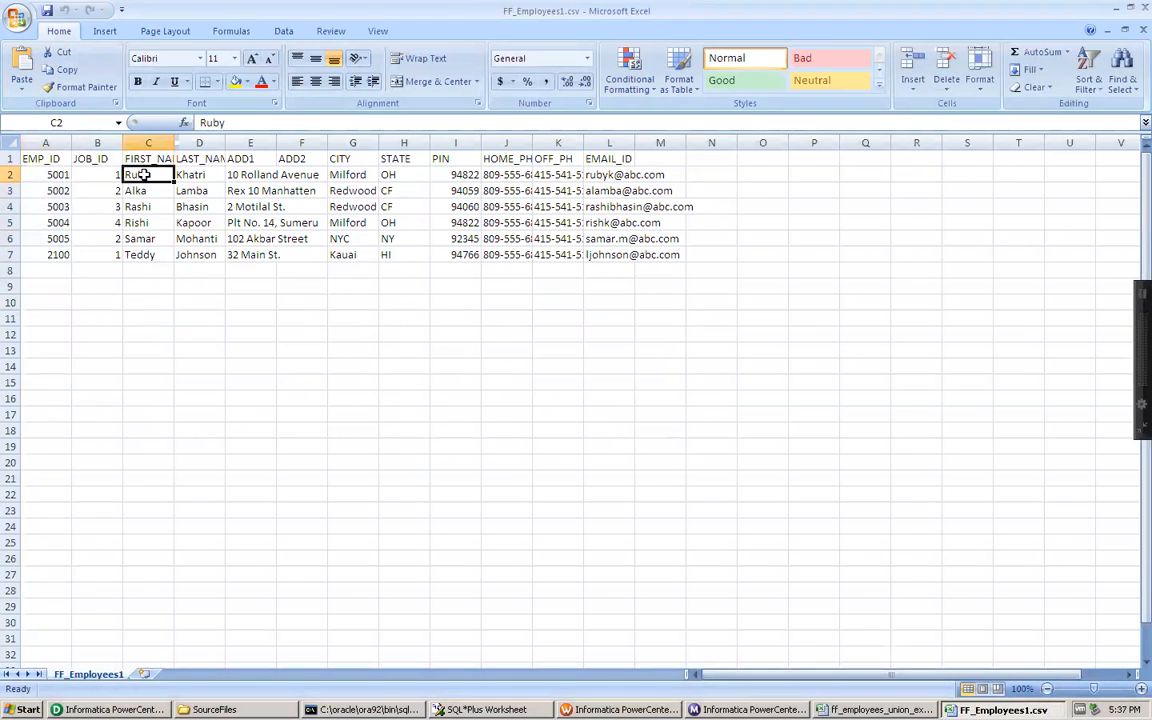
key(Down)
key(Down)
key(Down)
key(Down)
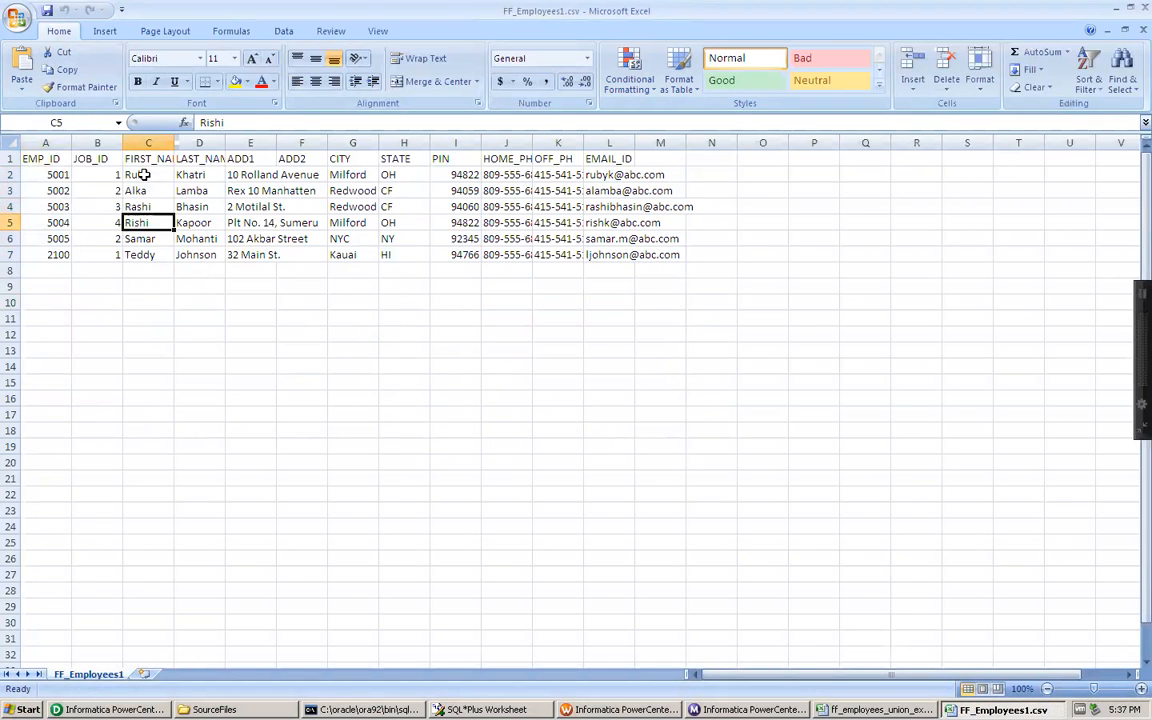
key(Down)
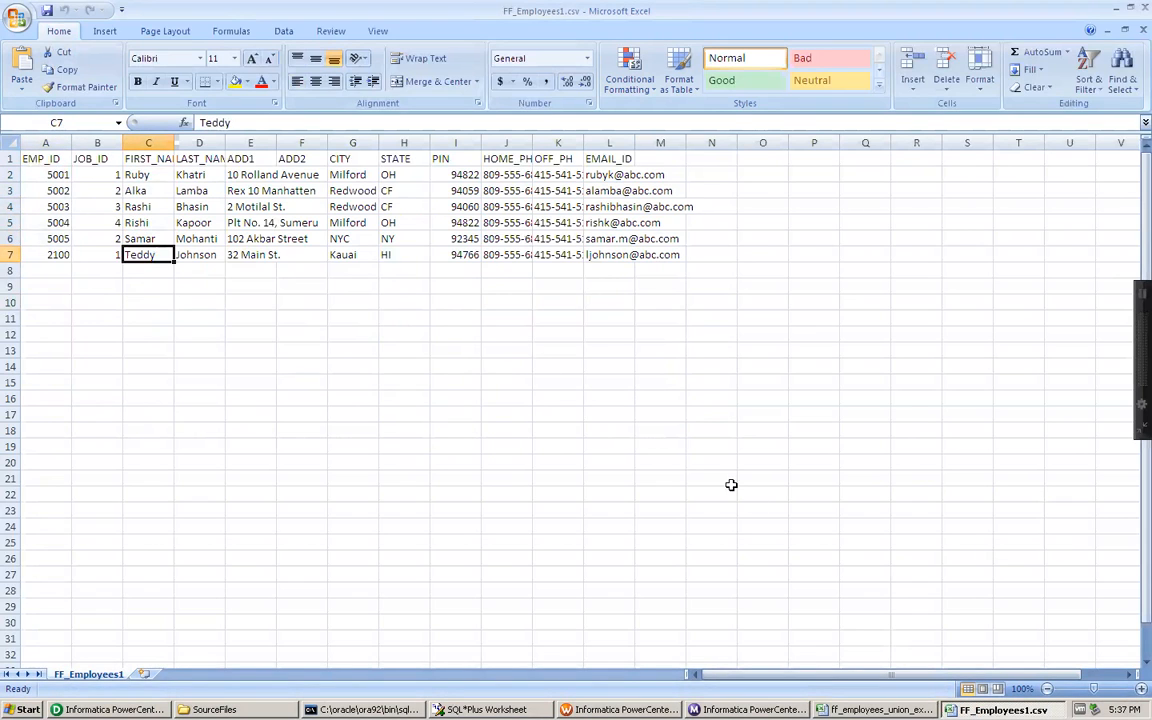
Return to ff_employees_union_example.csv and examine the first names from C1 to C7 against the source file.
click(872, 709)
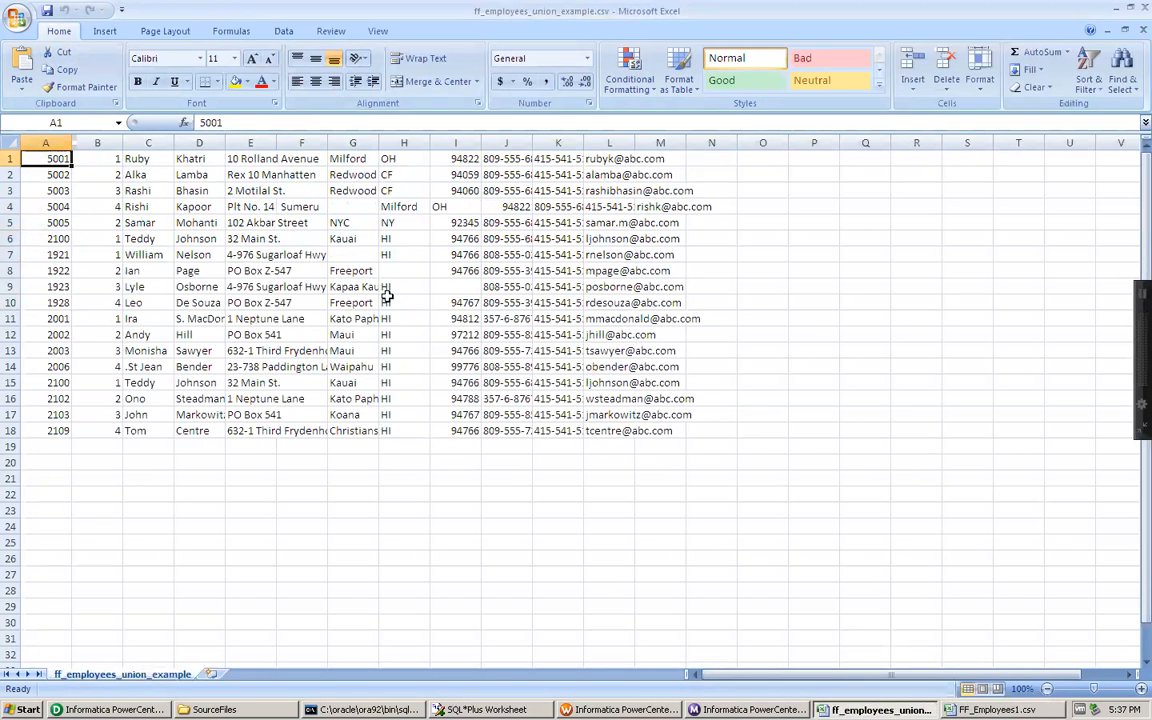
click(156, 160)
key(Down)
key(Down)
key(Down)
key(Down)
key(Down)
key(Down)
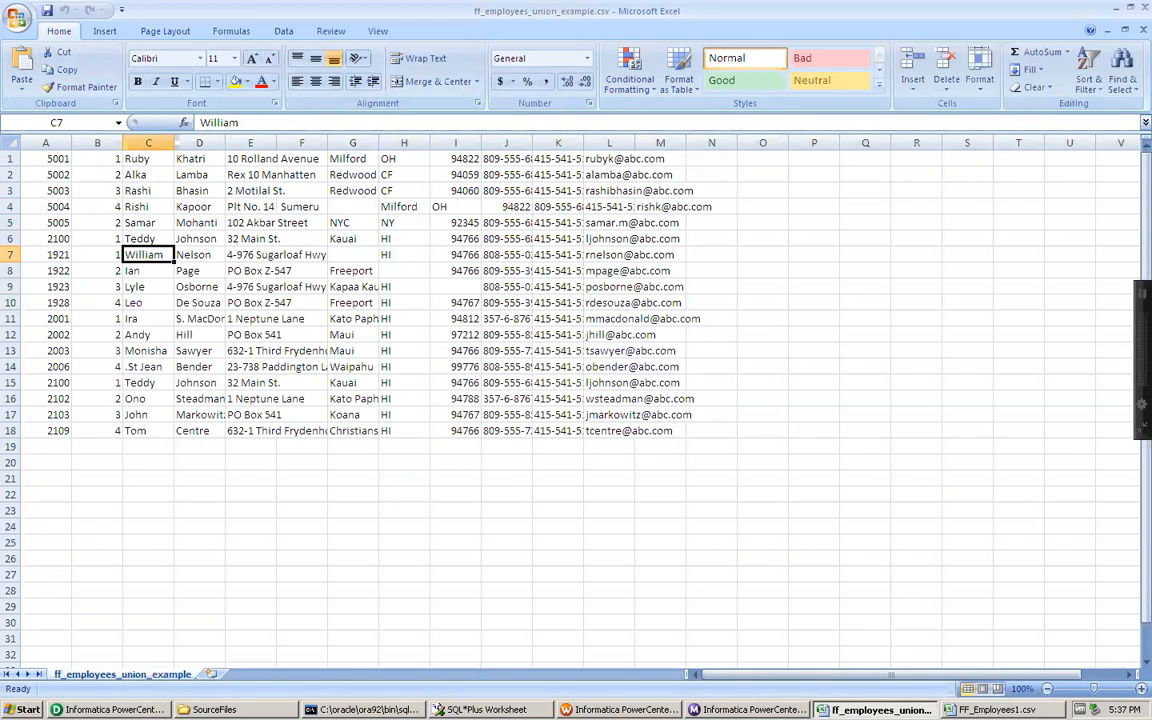
Switch to PowerCenter Designer to view the m_union_trans_example mapping and open VMware Fusion's view options.
click(110, 709)
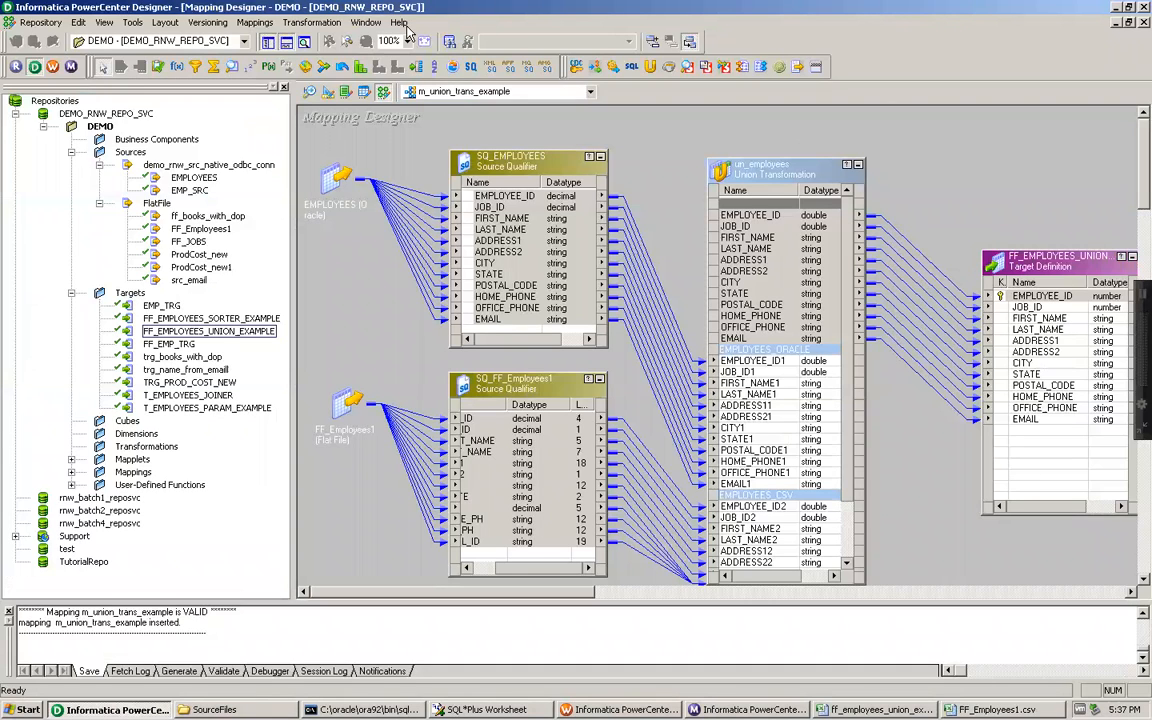
mouse_move(405, 4)
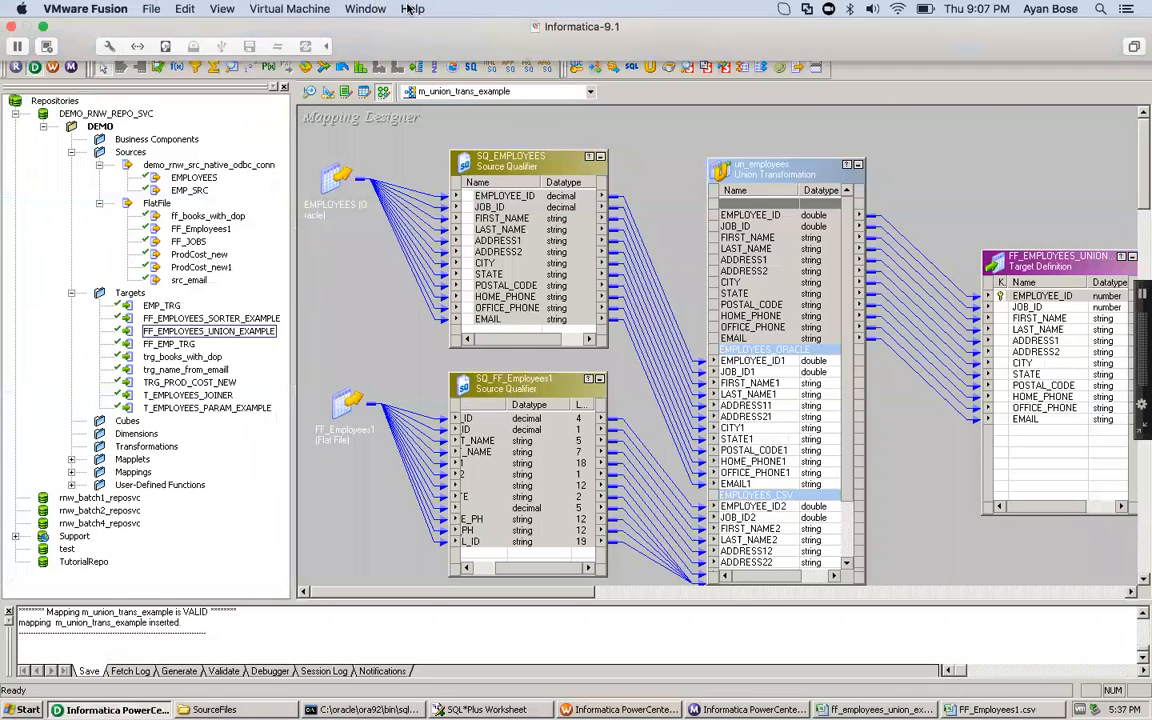
click(224, 8)
click(247, 28)
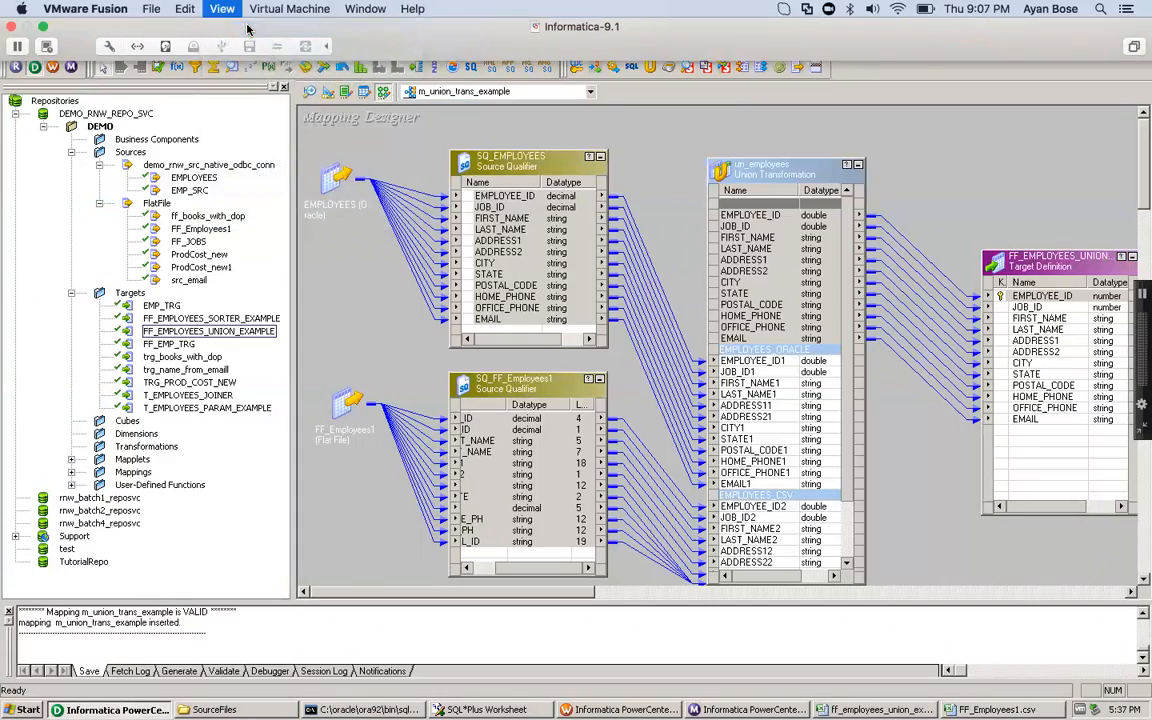